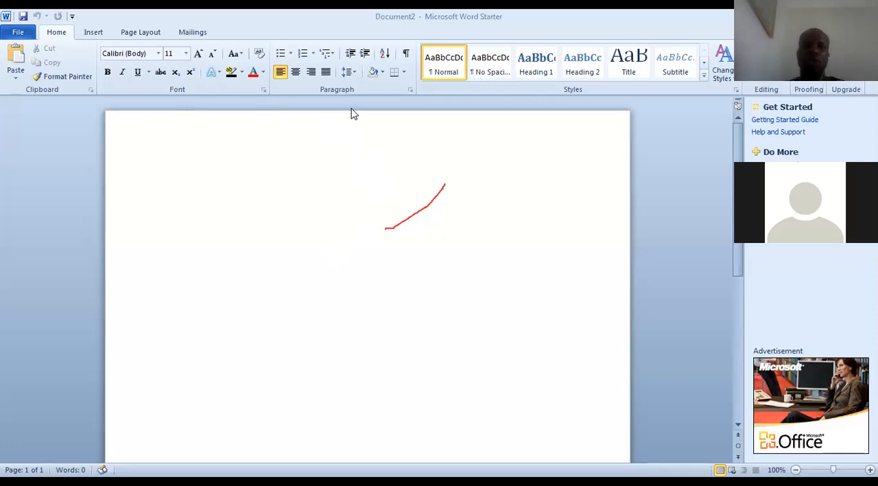
Erase the red annotation stroke and enter "Welcome to ICT" as the first line of the blank document
click(428, 203)
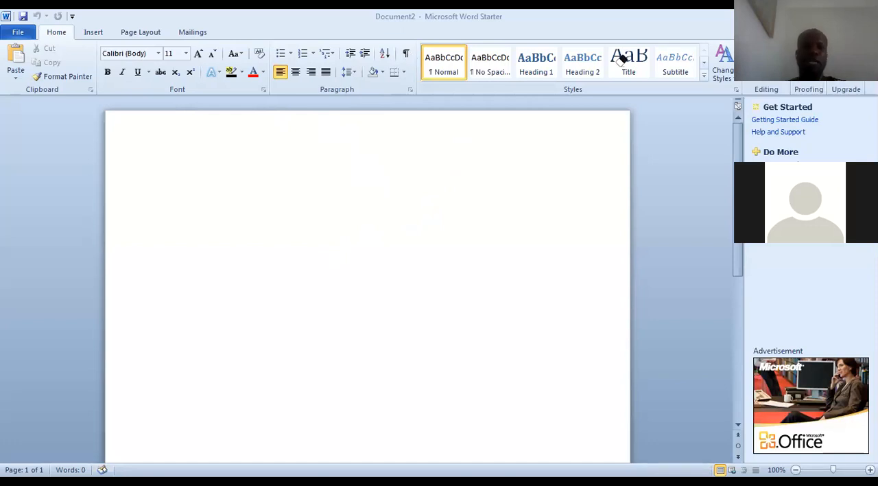
click(286, 159)
text(welcome to ICT)
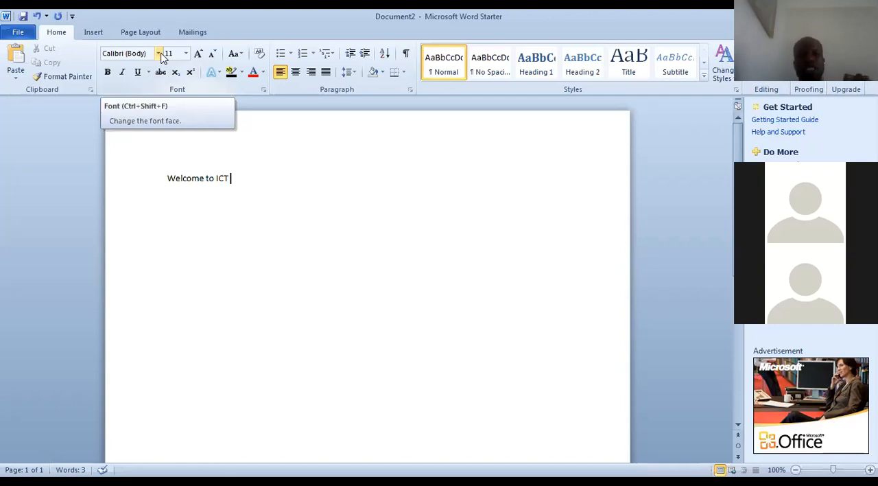
Examine the available font faces and font sizes without choosing a different one
click(160, 54)
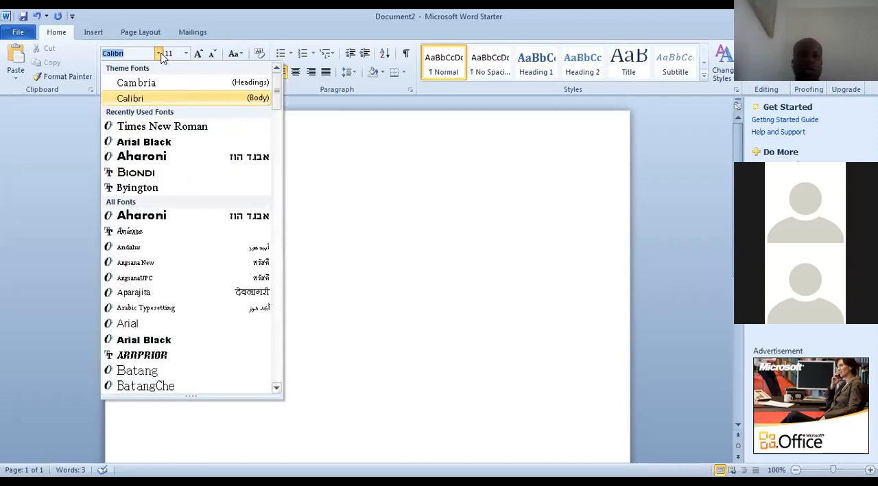
click(159, 53)
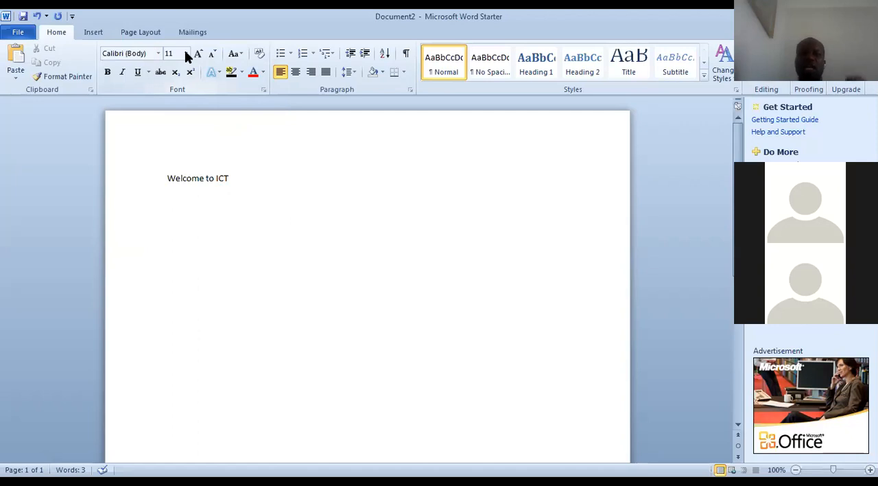
click(185, 53)
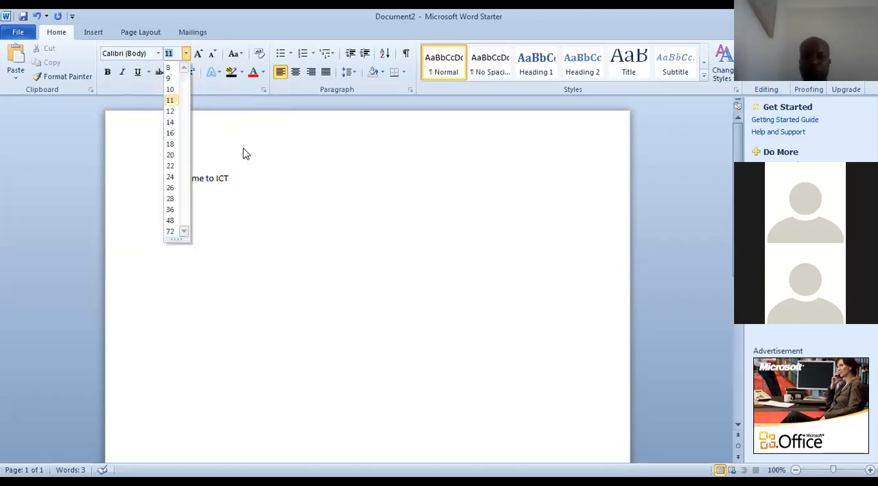
click(278, 230)
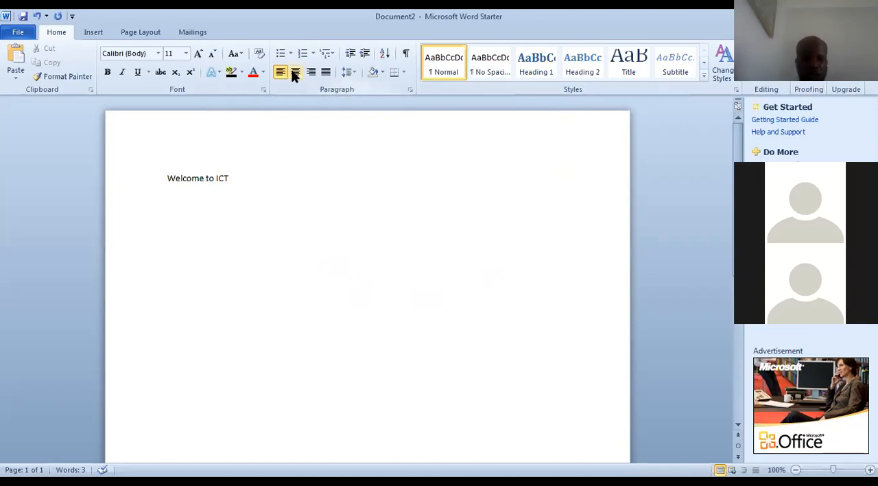
Center the line "Welcome to ICT" on the page
key(shift+Left)
key(shift+Left)
key(shift+Left)
key(shift+Left)
key(shift+Left)
key(shift+Left)
key(shift+Left)
key(shift+Left)
key(shift+Left)
key(shift+Left)
key(shift+Left)
key(shift+Left)
key(shift+Left)
key(shift+Left)
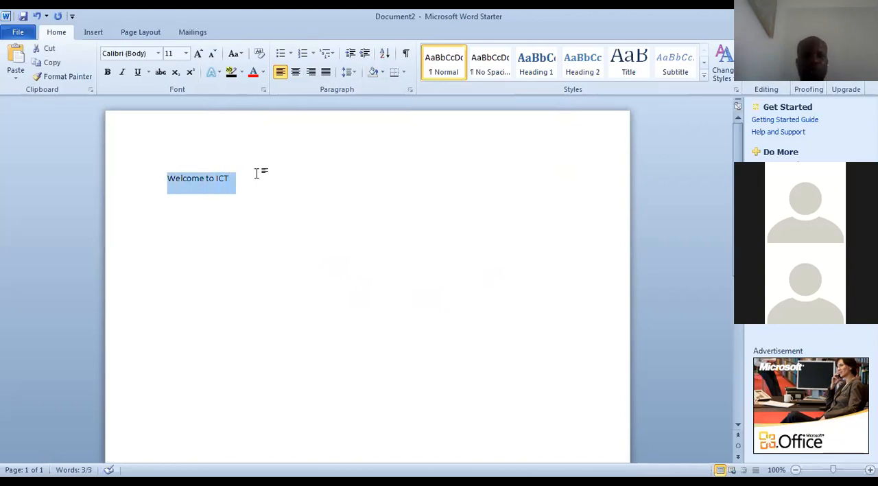
click(296, 72)
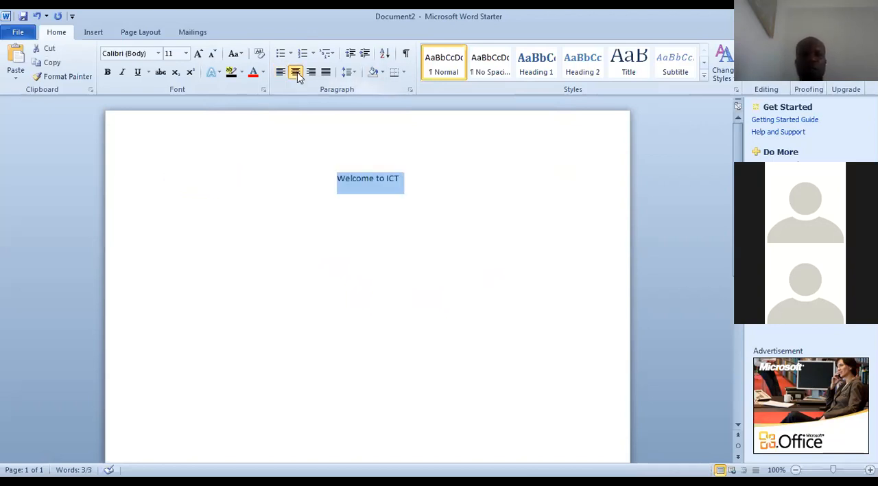
click(297, 193)
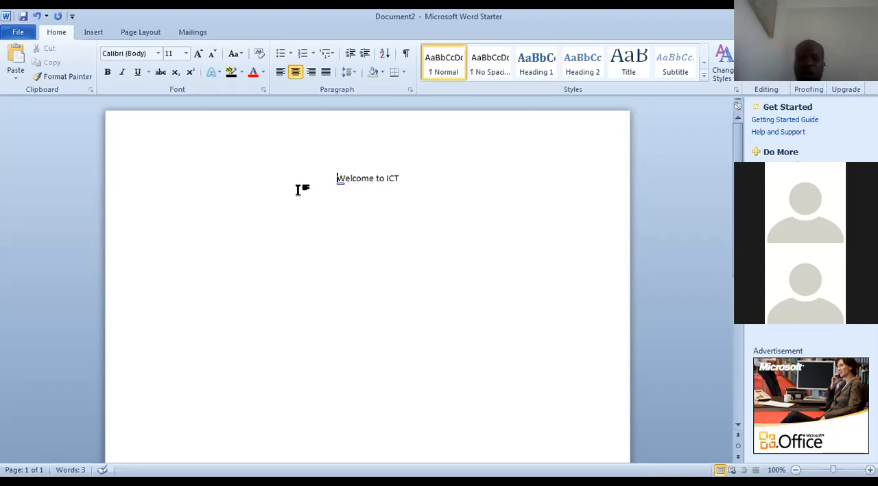
Make only the word "Welcome" bold in the centered line
click(375, 179)
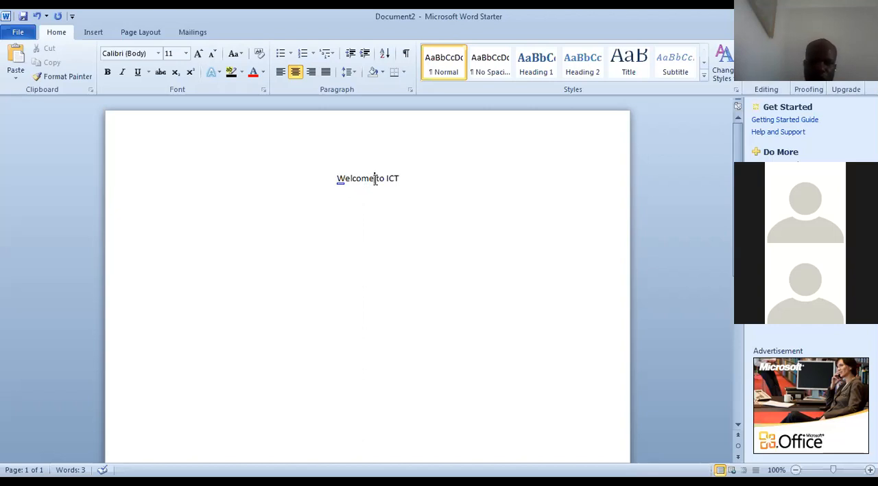
key(shift+Home)
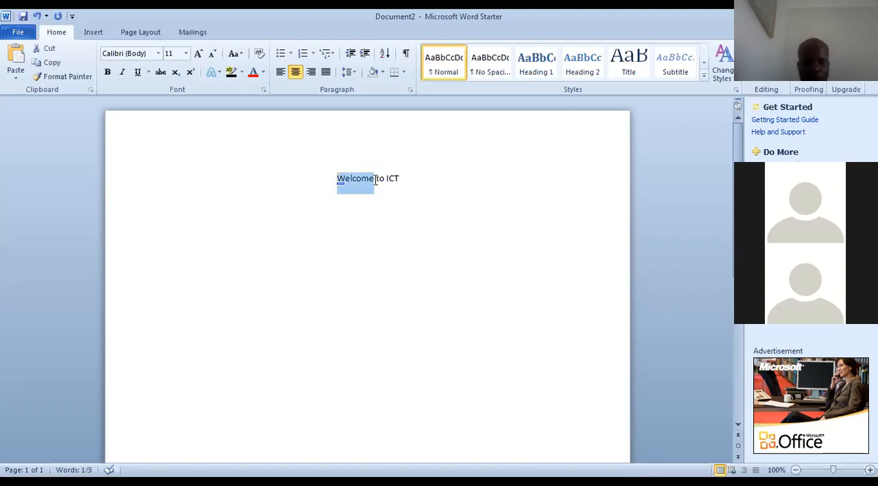
key(ctrl+b)
key(End)
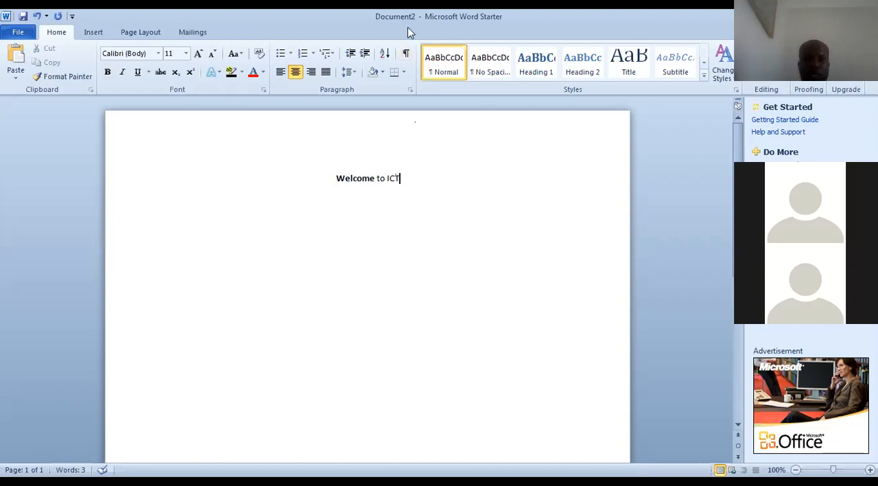
Add a red text annotation reading "formatting" above the line "Welcome to ICT"
double_click(251, 130)
text(fo)
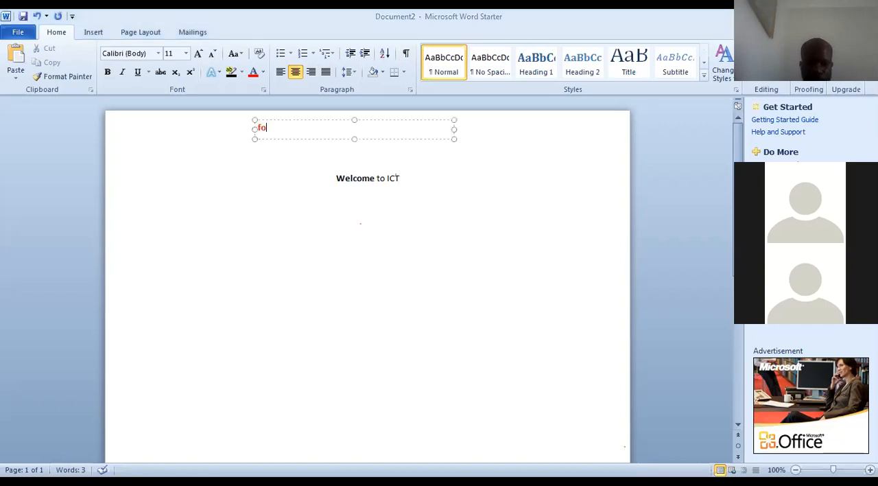
text(rmatting)
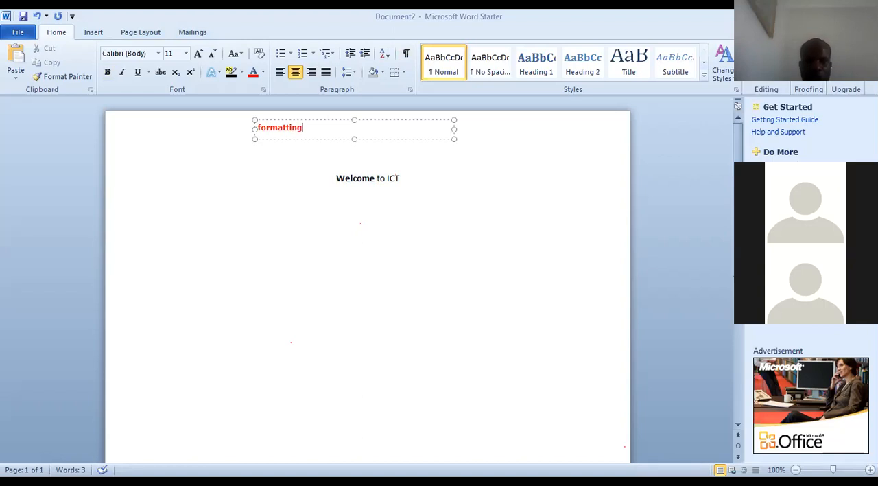
double_click(454, 171)
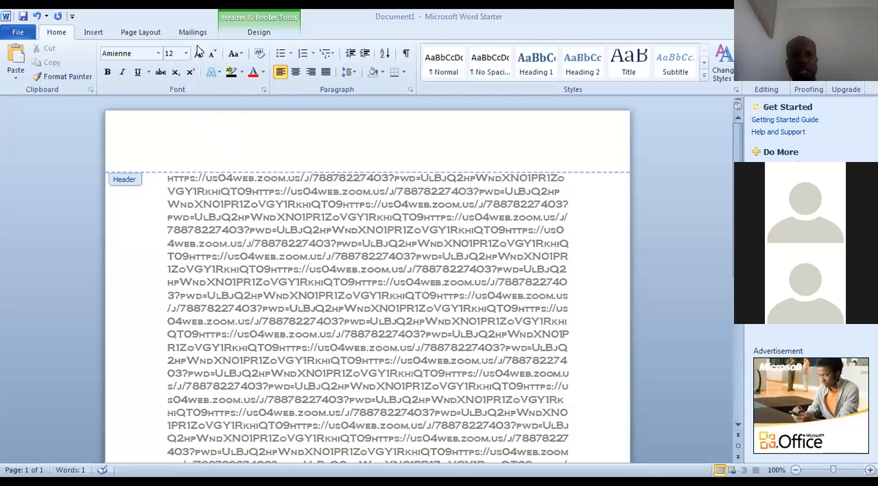
Leave header editing, enlarge all the repeated link text to 22 pt and shrink it down to 7 pt
double_click(232, 223)
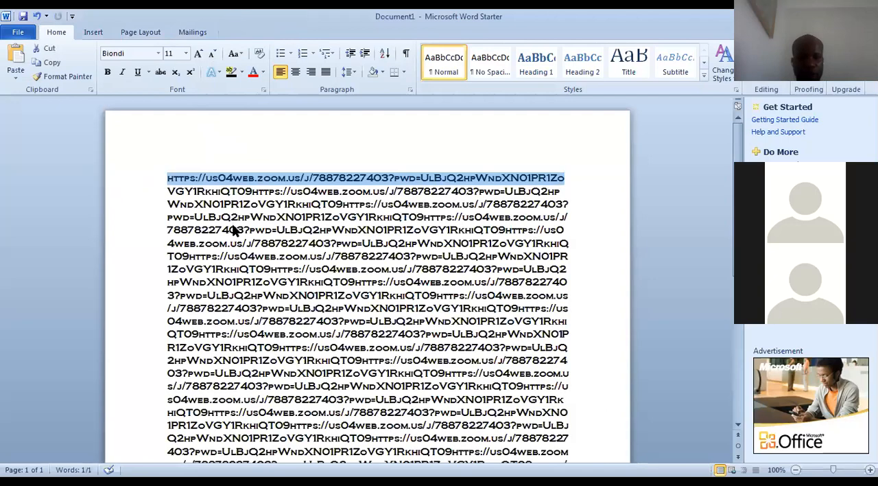
click(197, 55)
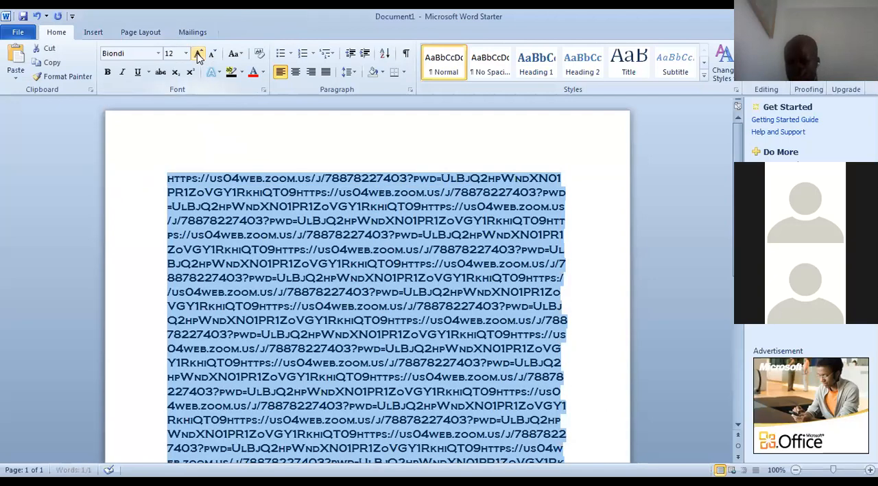
click(199, 57)
click(214, 55)
click(214, 56)
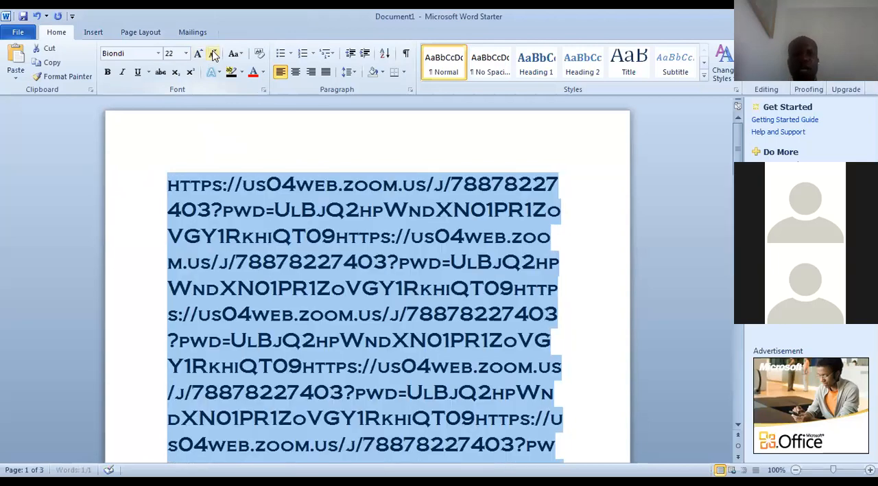
click(214, 55)
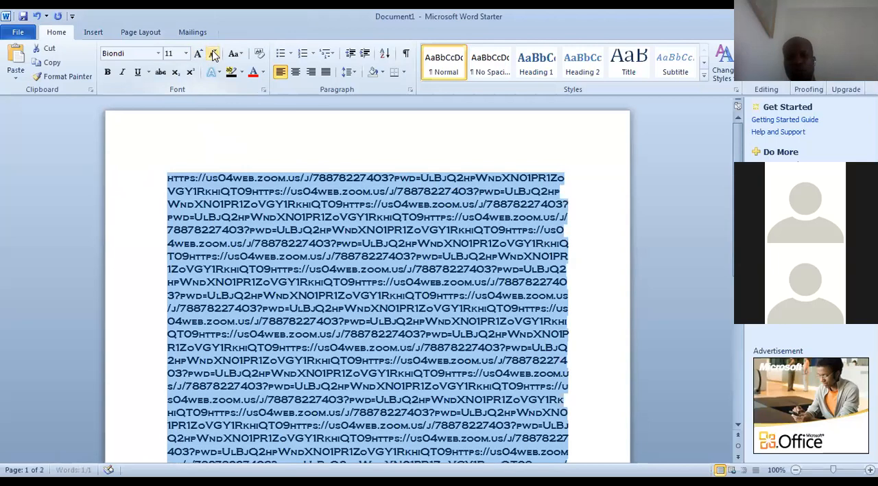
click(214, 55)
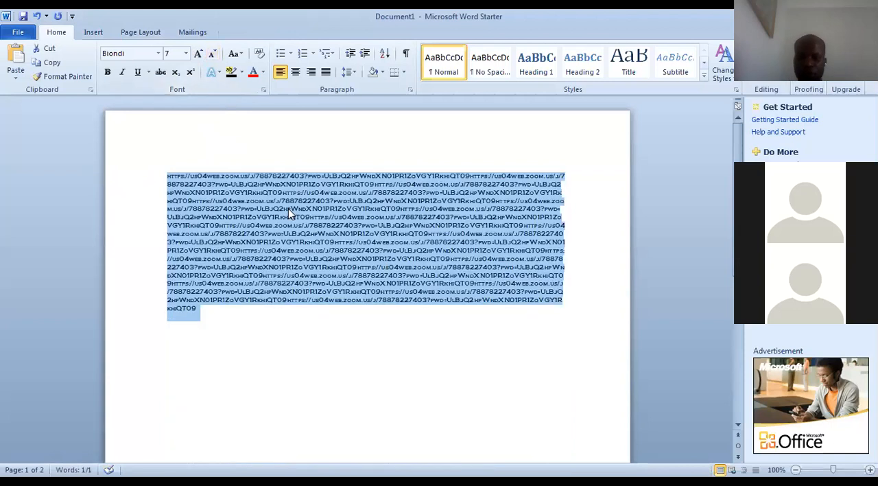
Replace all the repeated link text with the sentence "This is P4B from NGIS"
key(Delete)
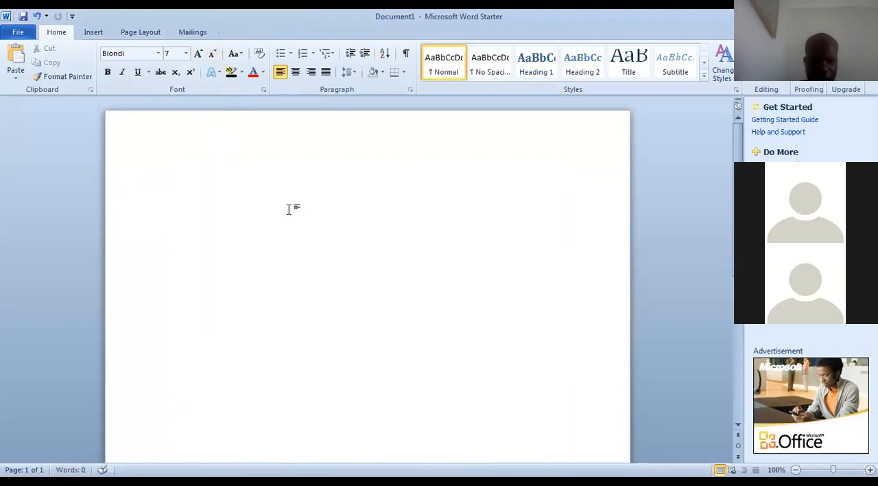
text(This)
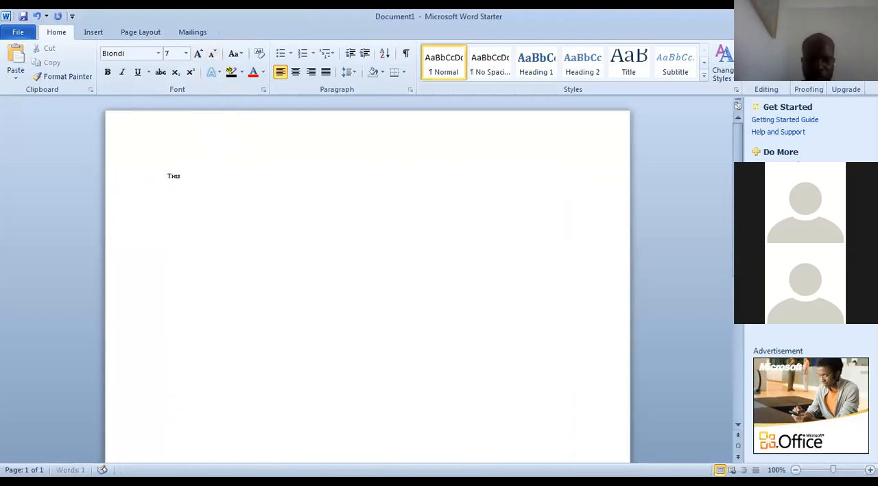
text( is P4a)
key(BackSpace)
key(BackSpace)
text(B fr)
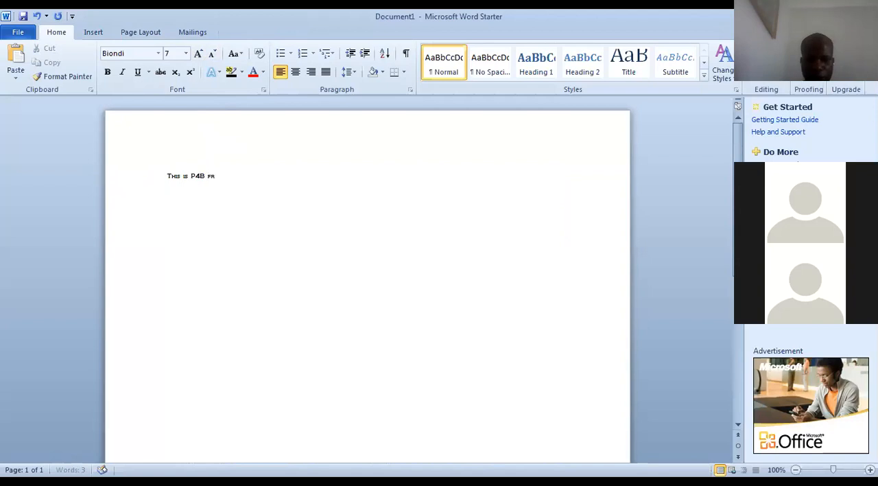
text(om NGIS)
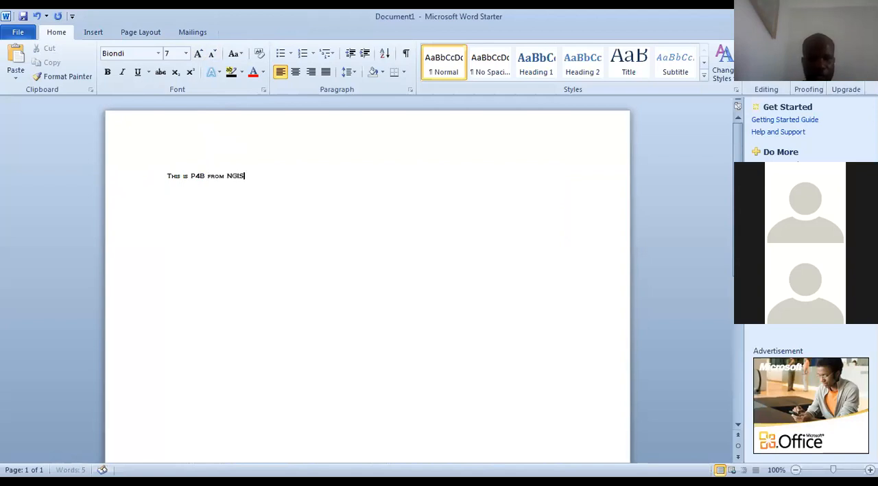
Shrink the sentence "This is P4B from NGIS" to 3 pt and enlarge it to 16 pt, undoing any surplus formatting change
triple_click(252, 176)
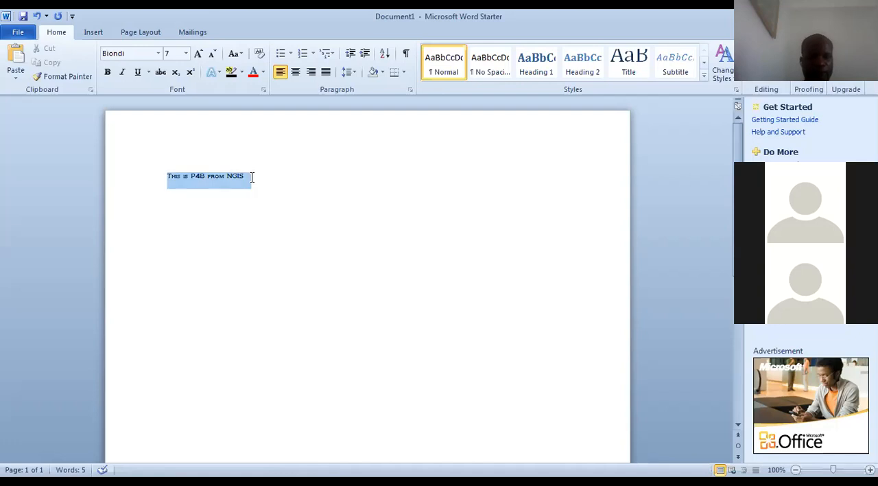
click(212, 55)
click(212, 54)
click(213, 55)
click(212, 55)
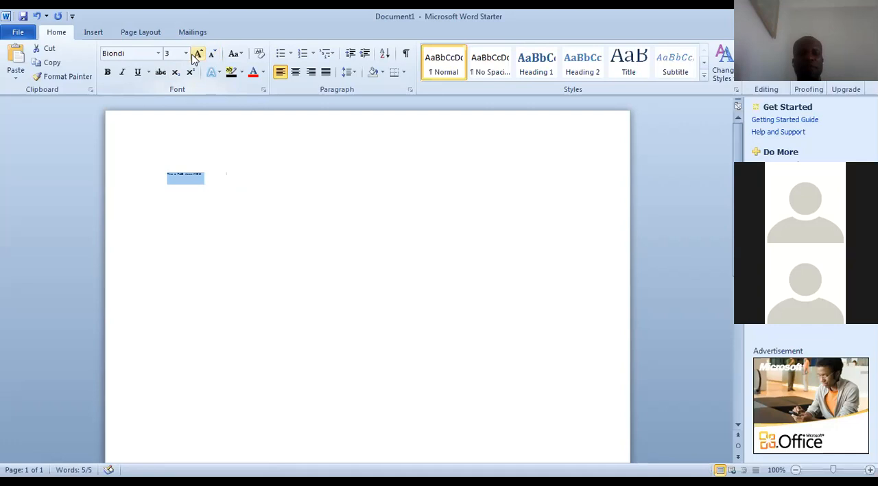
click(197, 55)
click(197, 55)
click(197, 54)
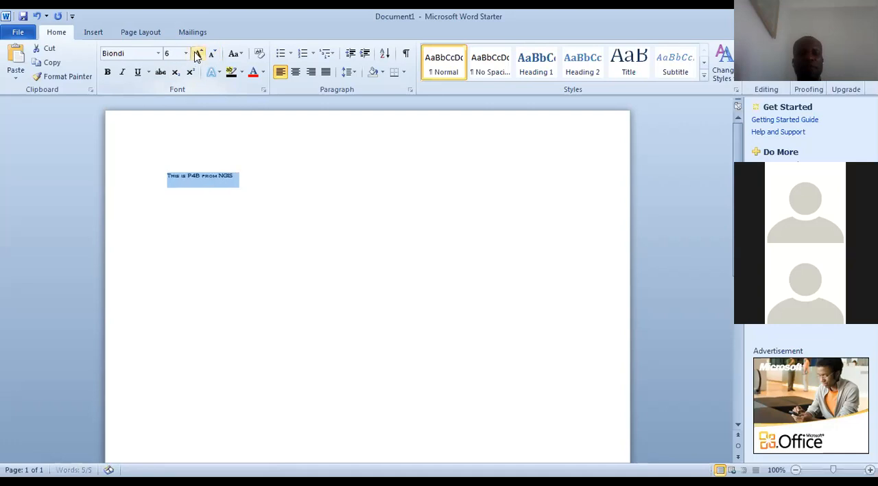
click(197, 56)
click(197, 57)
click(197, 56)
click(197, 56)
click(197, 56)
click(197, 56)
click(196, 56)
click(197, 57)
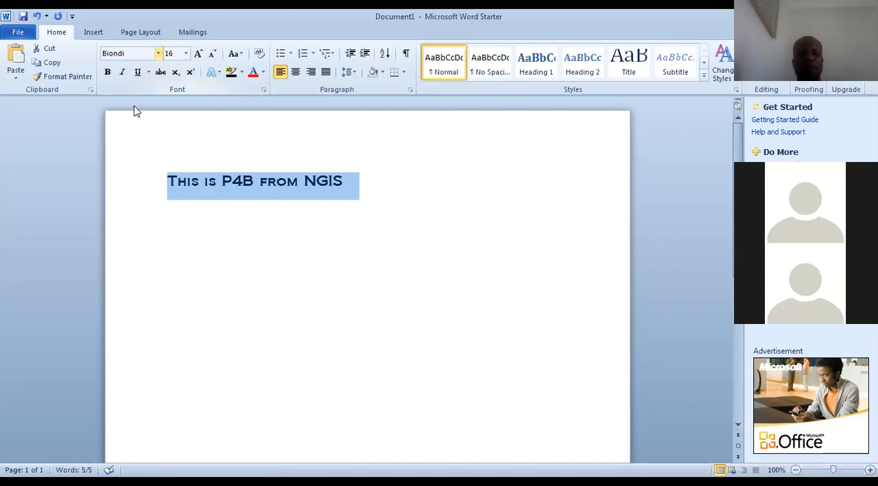
key(ctrl+z)
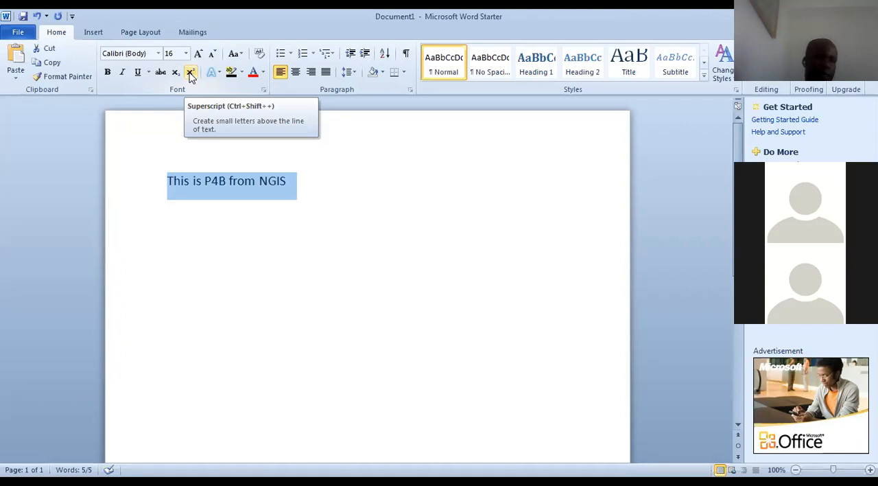
Copy the sentence "This is P4B from NGIS" and paste the copy after the original on the same line
click(289, 181)
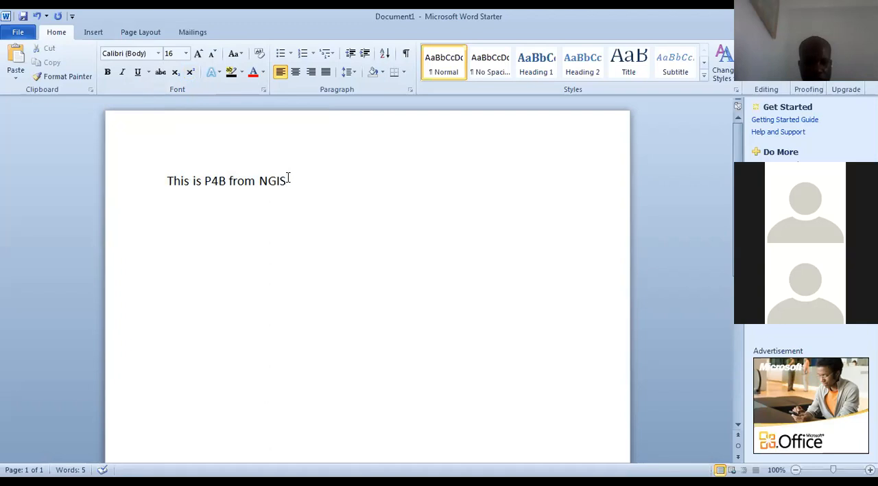
key(shift+Left)
key(shift+Left)
key(shift+Left)
key(shift+Left)
key(shift+Left)
key(shift+Left)
key(shift+Left)
key(shift+Left)
key(shift+Left)
key(shift+Left)
key(shift+Left)
key(shift+Left)
key(shift+Left)
key(shift+Left)
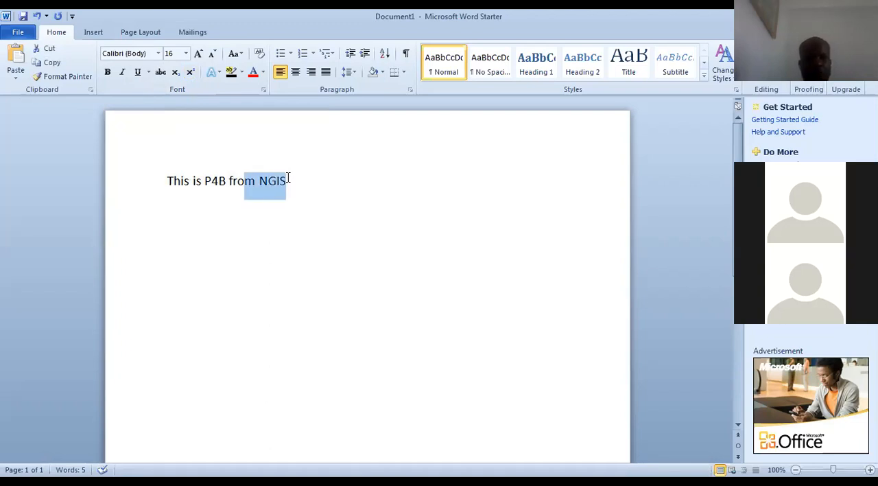
key(shift+Left)
key(shift+Left)
key(shift+Left)
key(shift+Left)
key(shift+Left)
key(shift+Left)
key(shift+Left)
key(ctrl+c)
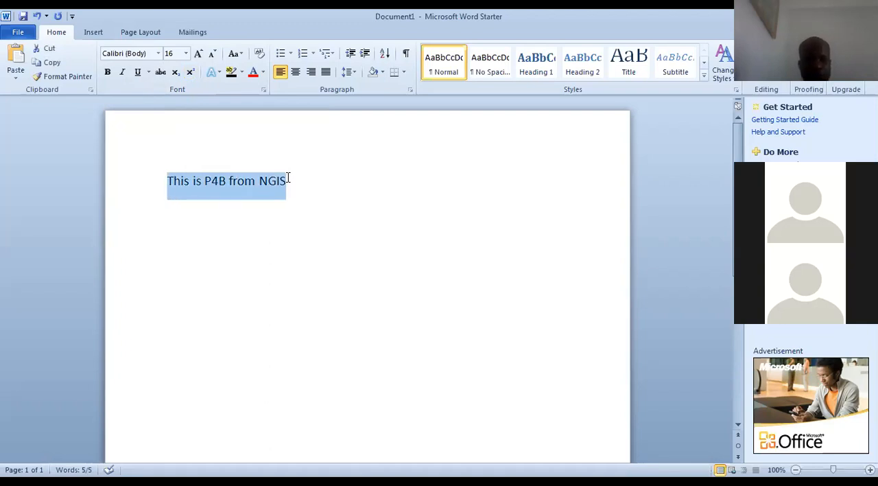
key(Right)
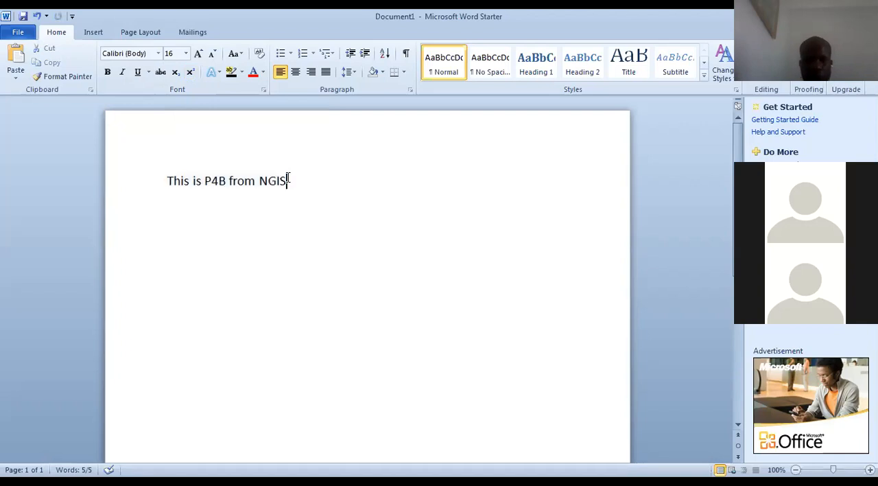
key(ctrl+v)
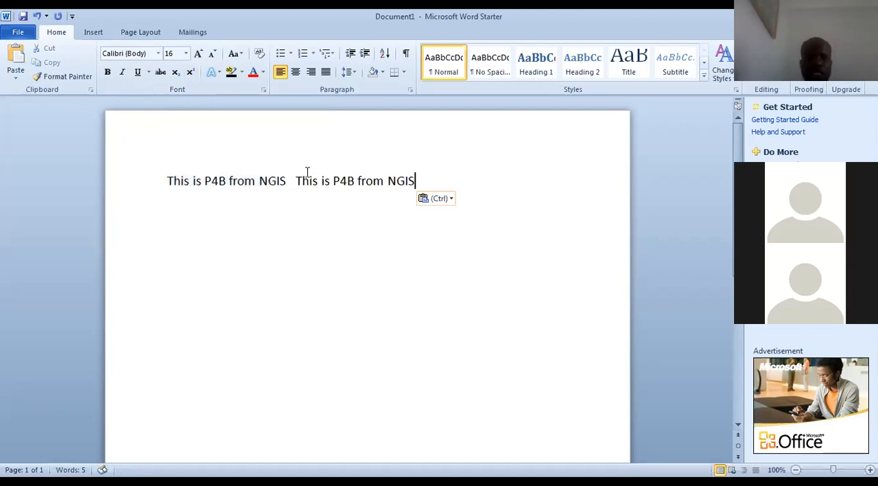
Apply subscript formatting to the second copy of "This is P4B from NGIS"
key(ctrl+shift+Left)
key(ctrl+shift+Left)
key(ctrl+shift+Left)
key(ctrl+shift+Left)
key(ctrl+shift+Left)
key(ctrl+c)
click(176, 72)
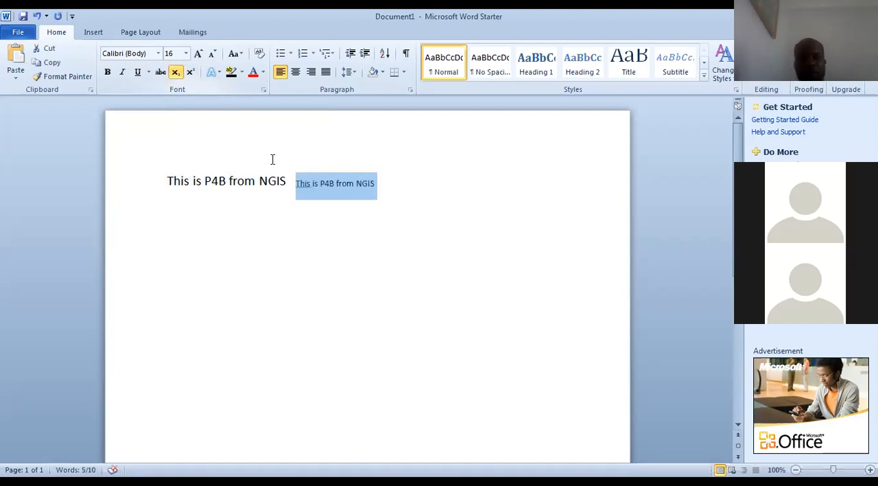
Paste two more copies of "This is P4B from NGIS" after the subscript copy
click(384, 192)
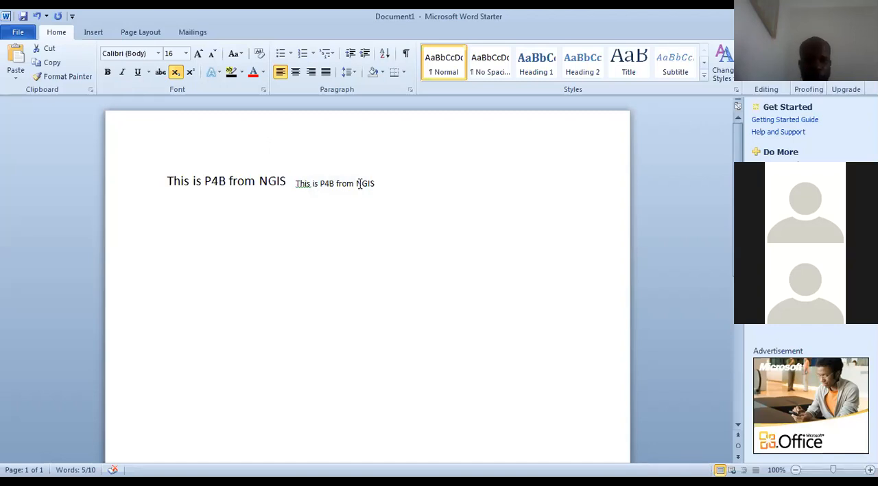
key(ctrl+v)
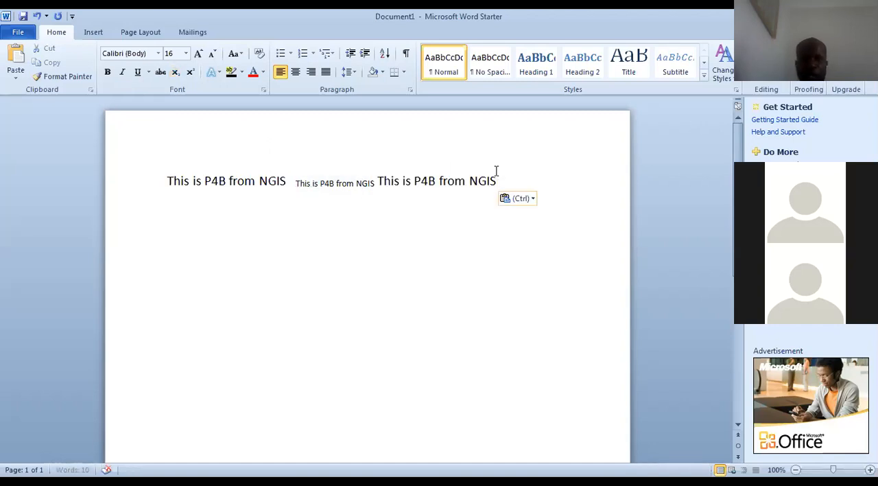
key(ctrl+v)
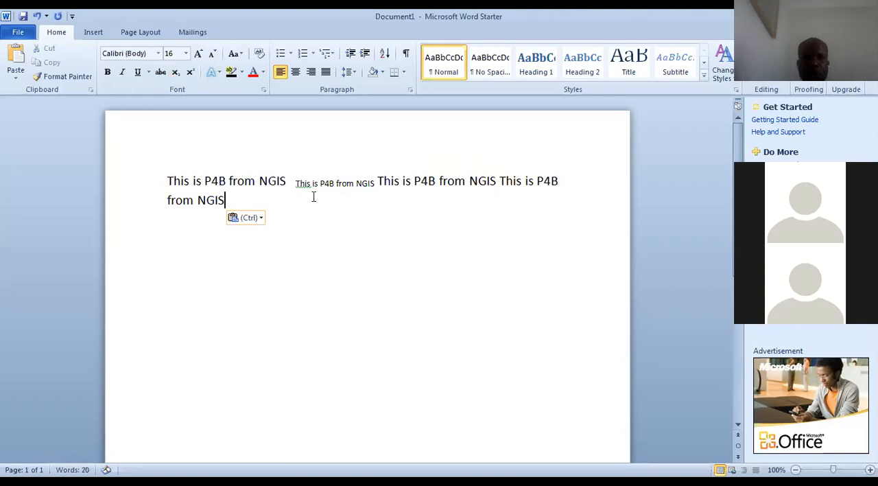
Apply superscript to the trailing text "NGIS This is P4B from NGIS"
drag(231, 199, 468, 179)
key(ctrl+c)
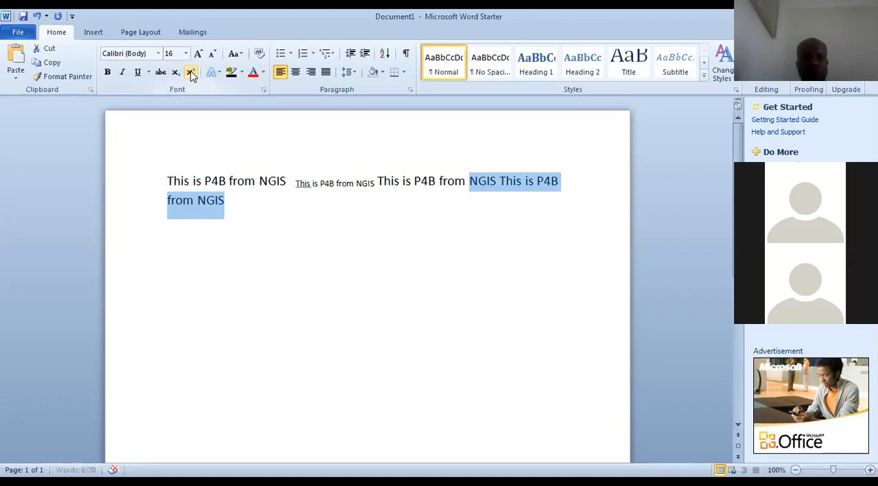
click(191, 72)
click(417, 225)
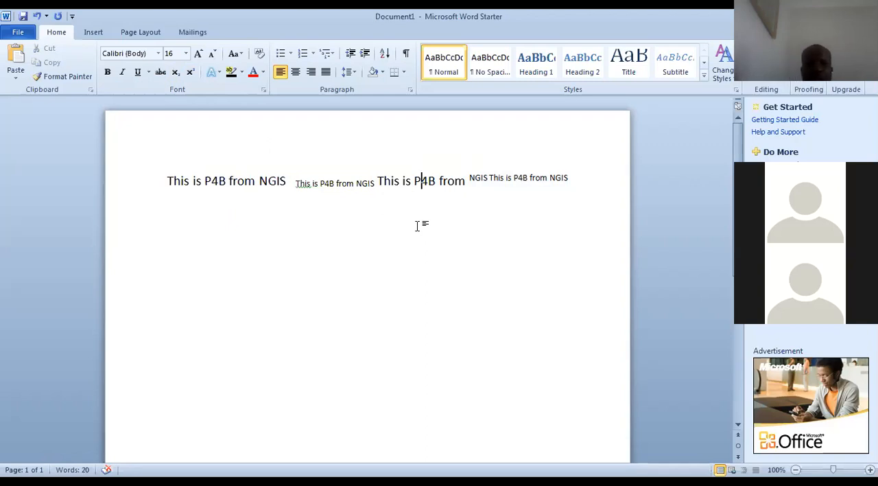
Start a new line below the text and paste "This is P4B from NGIS" on it
click(588, 192)
key(Return)
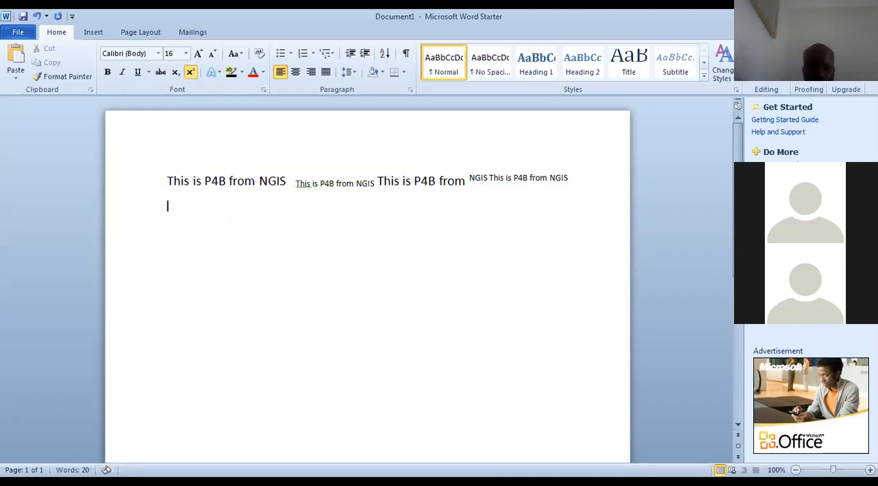
key(ctrl+v)
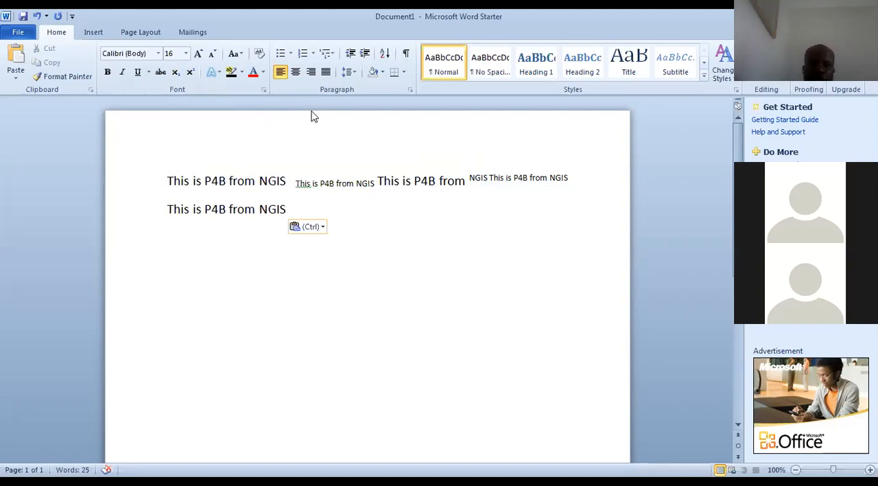
Colour the sentence on the second line light green and change its font colour to red
click(263, 72)
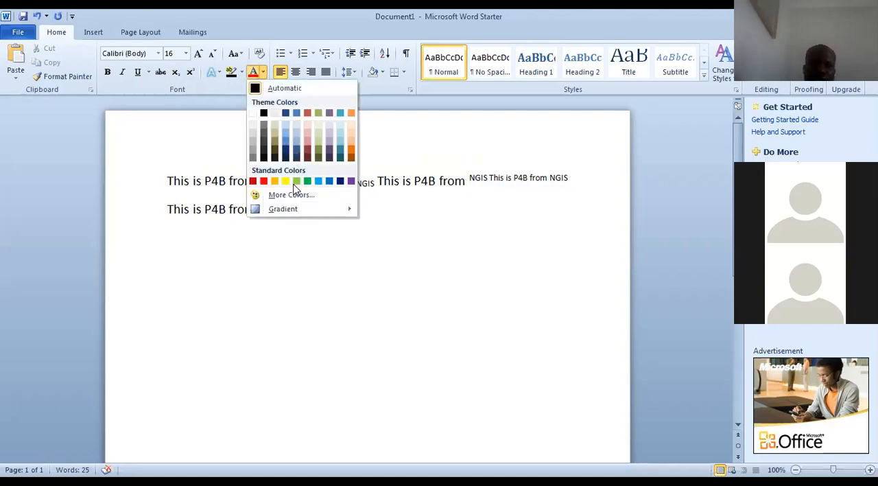
click(294, 225)
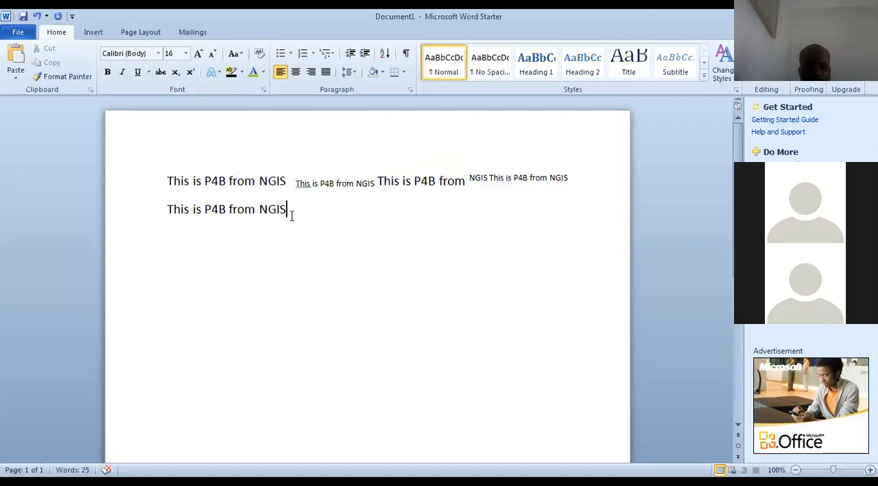
key(shift+Left)
key(shift+Left)
key(shift+Left)
key(shift+Left)
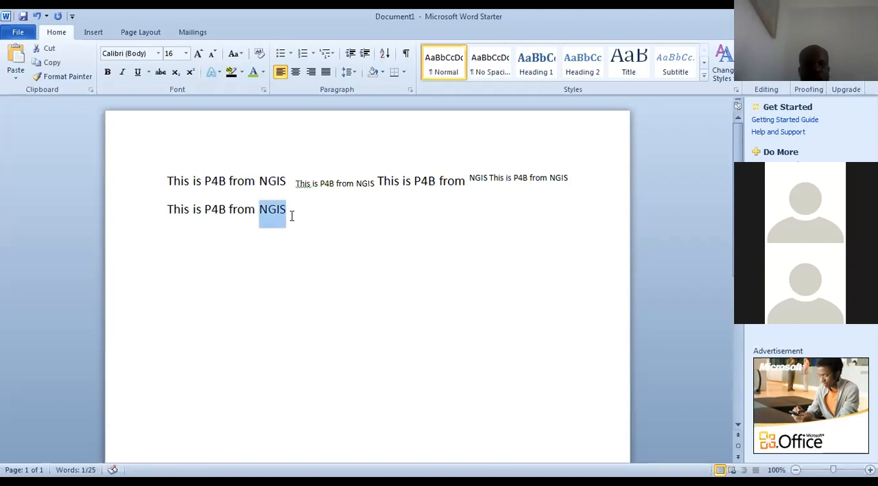
key(shift+Left)
key(shift+Left)
key(shift+Left)
key(shift+Left)
key(shift+Left)
key(shift+Left)
key(shift+Left)
key(shift+Left)
key(shift+Left)
key(shift+Left)
key(shift+Left)
key(shift+Left)
key(shift+Left)
key(shift+Left)
key(shift+Left)
key(shift+Left)
key(shift+Left)
key(ctrl+c)
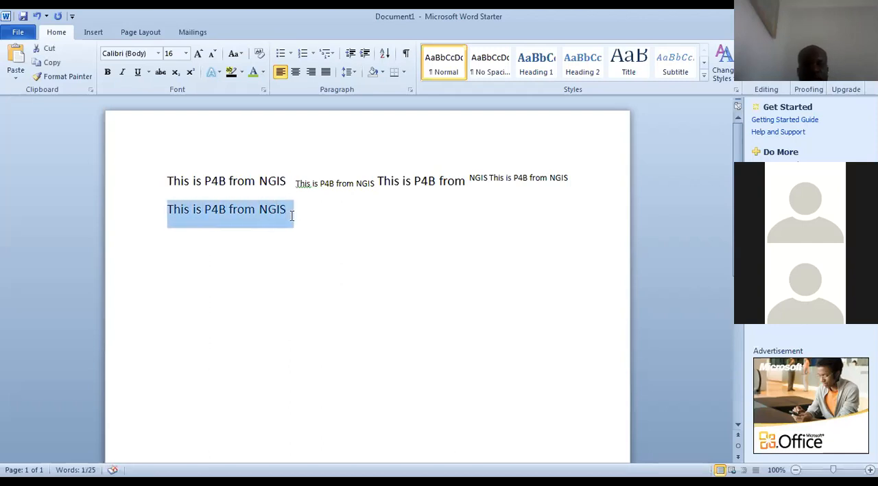
click(255, 77)
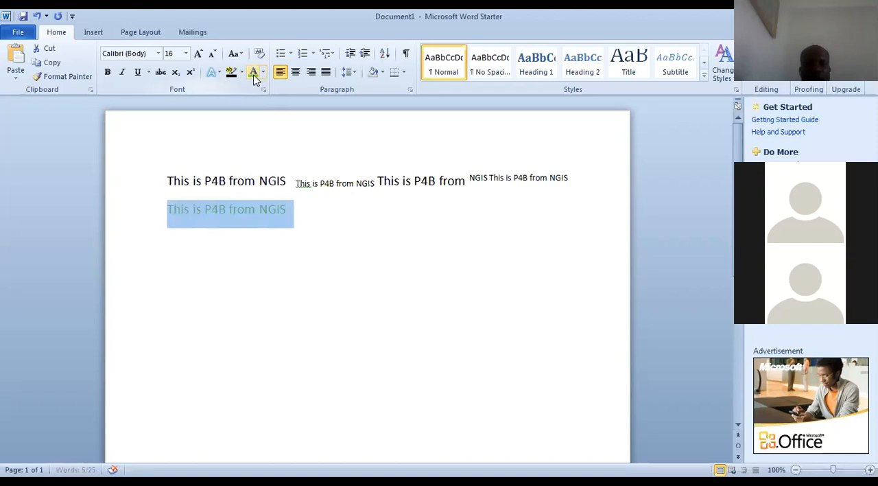
click(262, 74)
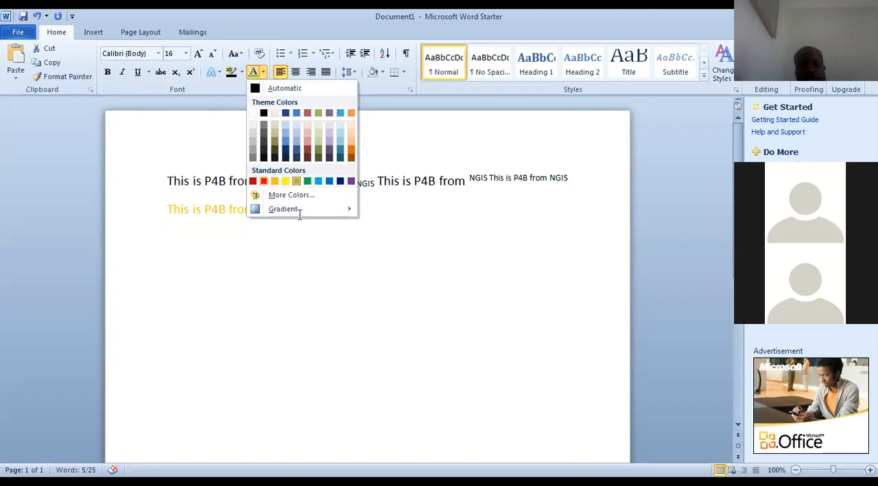
key(Escape)
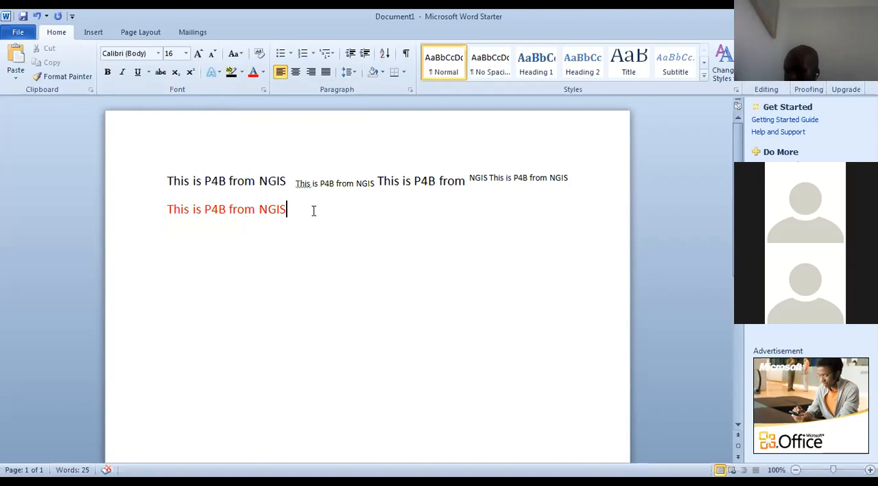
Paste another copy of the sentence after the red one and make it bold
key(ctrl+v)
key(shift+Left)
key(shift+Left)
key(shift+Left)
key(shift+Left)
key(shift+Left)
key(shift+Left)
key(shift+Left)
key(shift+Left)
key(shift+Left)
key(shift+Left)
key(shift+Left)
key(shift+Left)
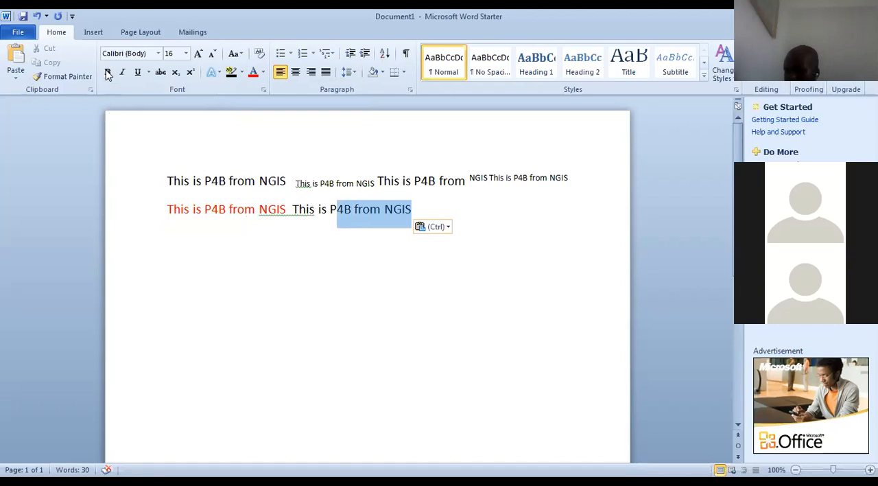
key(shift+Left)
key(shift+Left)
key(shift+Left)
key(shift+Left)
key(shift+Left)
key(shift+Left)
key(shift+Left)
key(shift+Left)
key(shift+Left)
key(ctrl+c)
key(ctrl+b)
click(435, 201)
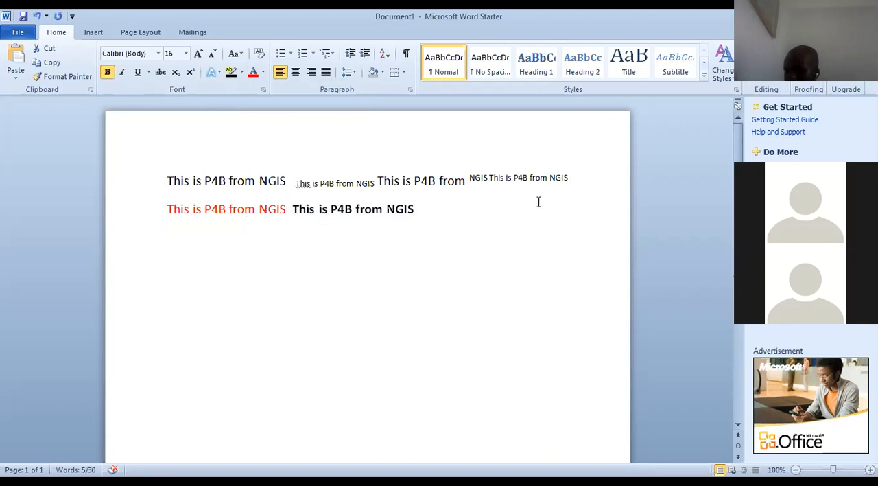
Add a further copy of the sentence at the end of the second line and make that copy bold
key(ctrl+v)
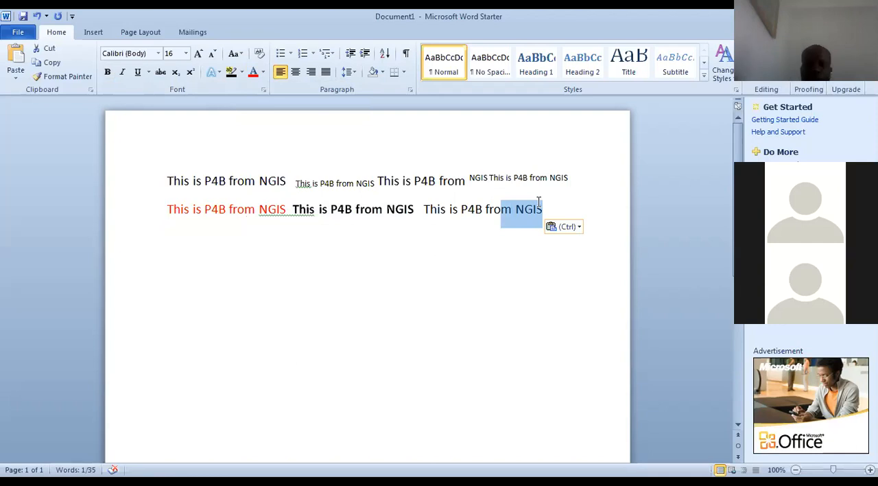
drag(539, 201, 421, 209)
key(ctrl+c)
key(ctrl+b)
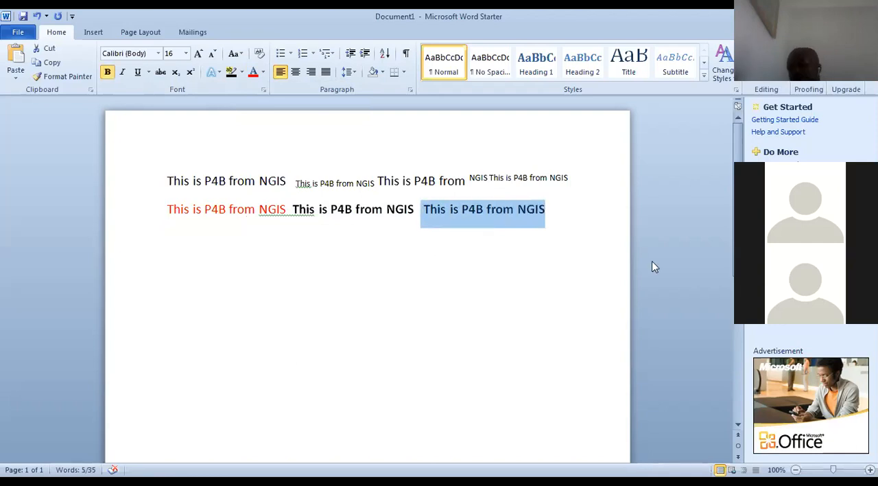
click(581, 227)
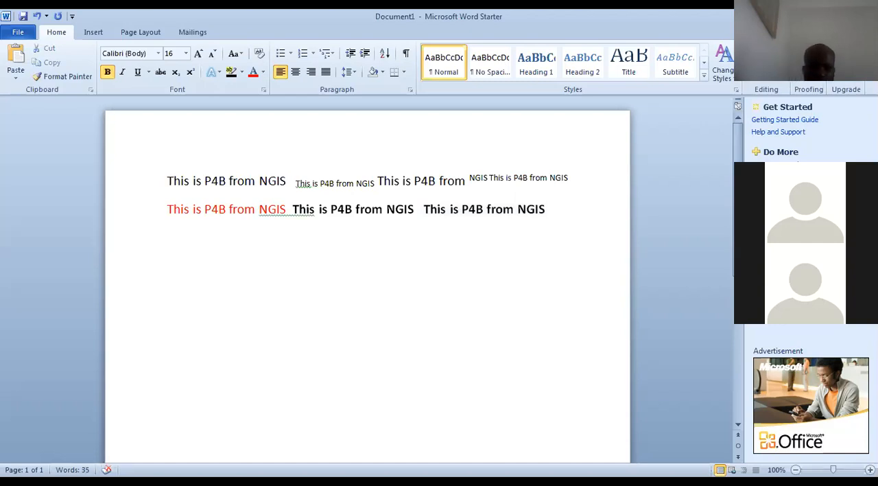
Paste a copy of the sentence on a new third line and apply strikethrough to it
key(Return)
key(ctrl+v)
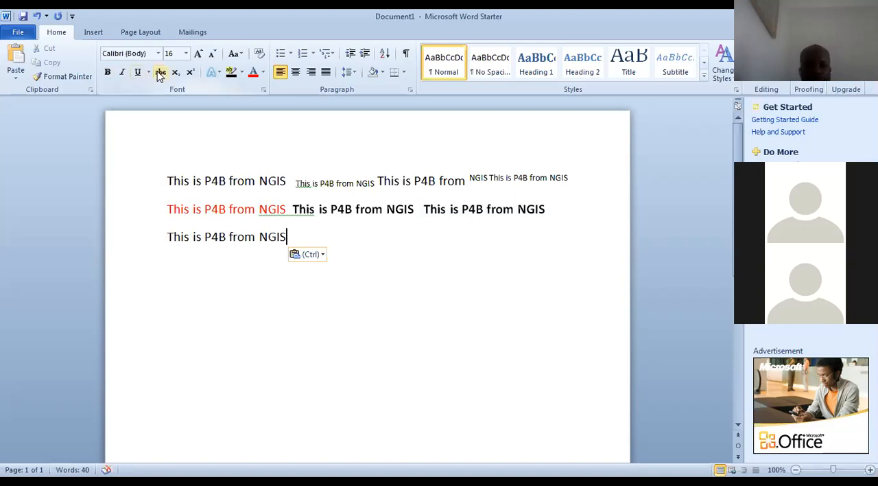
key(shift+Left)
key(shift+Left)
key(shift+Left)
key(shift+Left)
key(shift+Left)
key(shift+Left)
key(shift+Left)
key(shift+Left)
key(shift+Left)
key(shift+Left)
key(shift+Left)
key(shift+Left)
key(shift+Left)
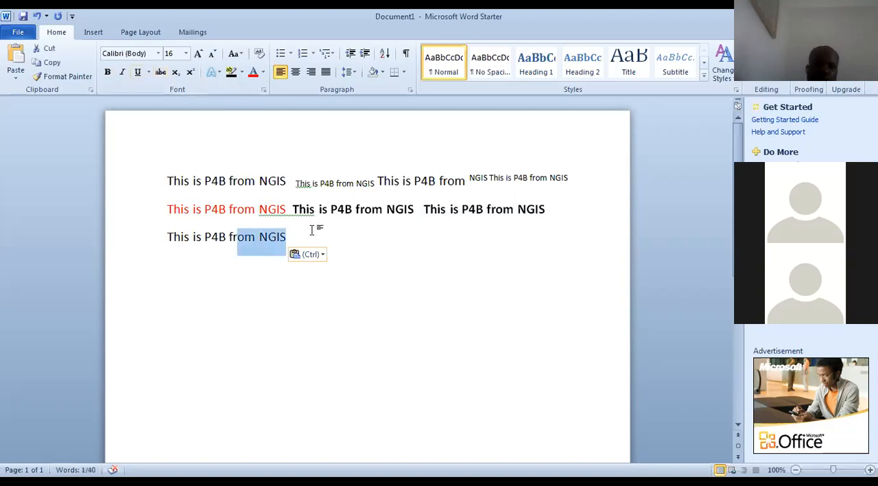
key(shift+Left)
key(shift+Left)
key(shift+Left)
key(shift+Left)
key(shift+Left)
key(shift+Left)
key(shift+Left)
key(shift+Left)
key(shift+Left)
key(ctrl+c)
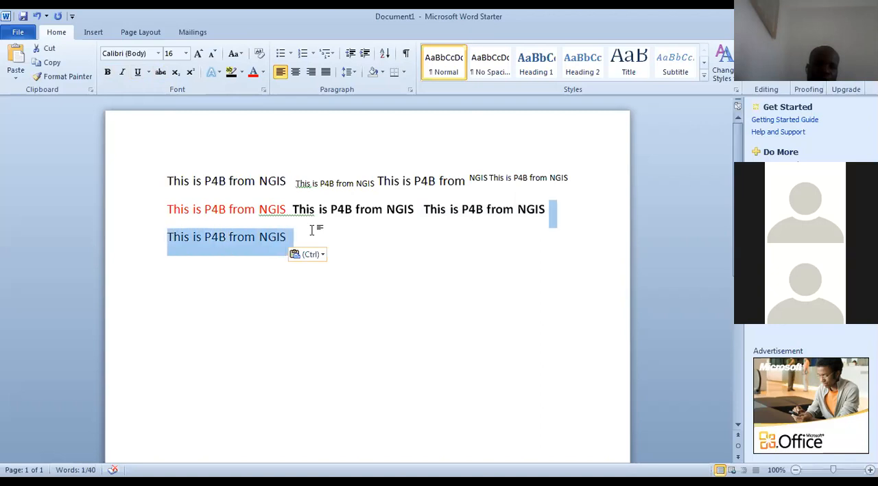
click(164, 73)
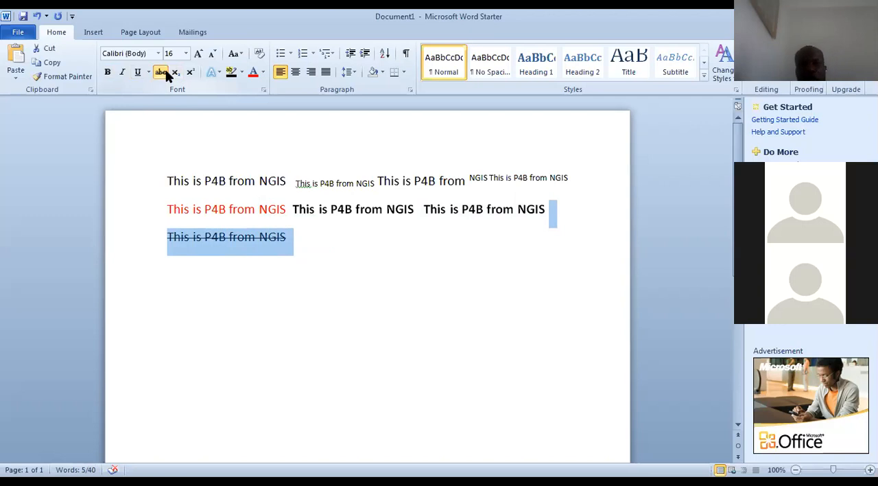
click(318, 242)
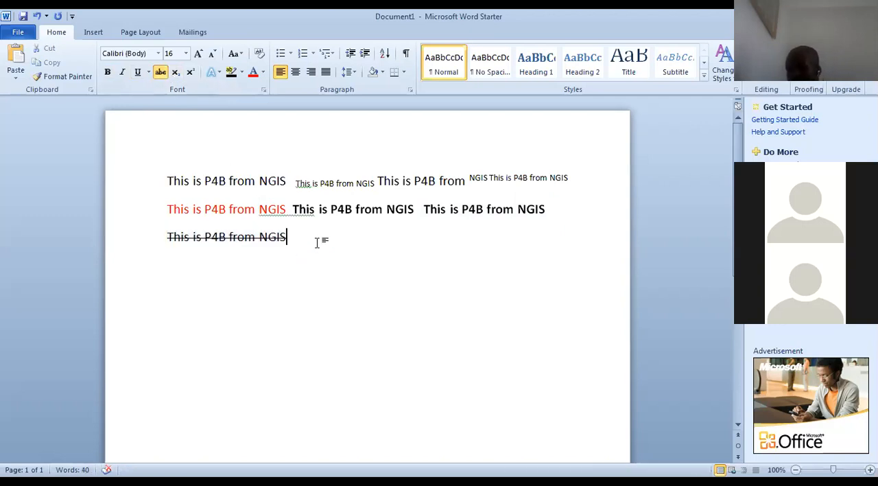
Review the detailed font settings of the struck-through text and close them without changes
click(263, 89)
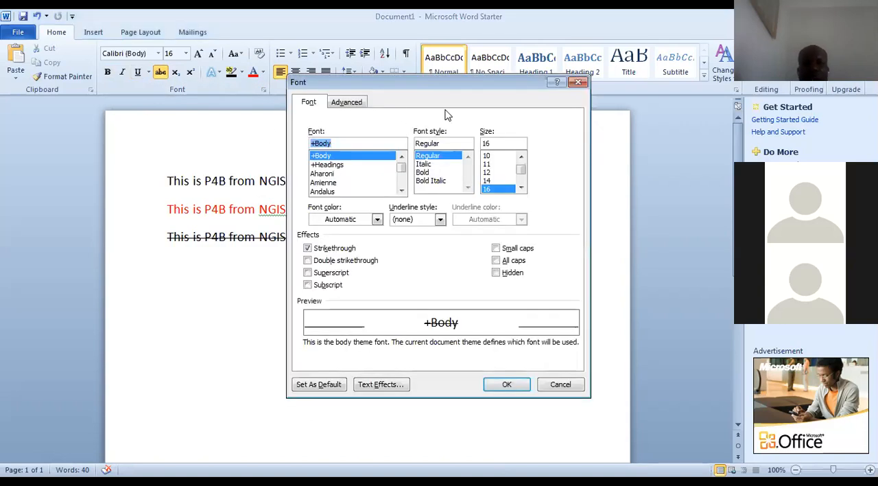
click(578, 82)
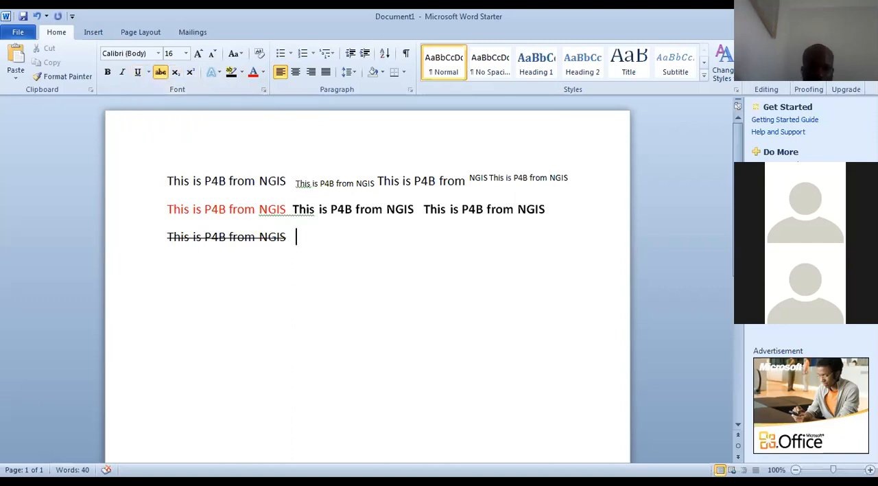
Paste a copy of "This is P4B from NGIS" after the struck-through sentence and underline it
key(ctrl+v)
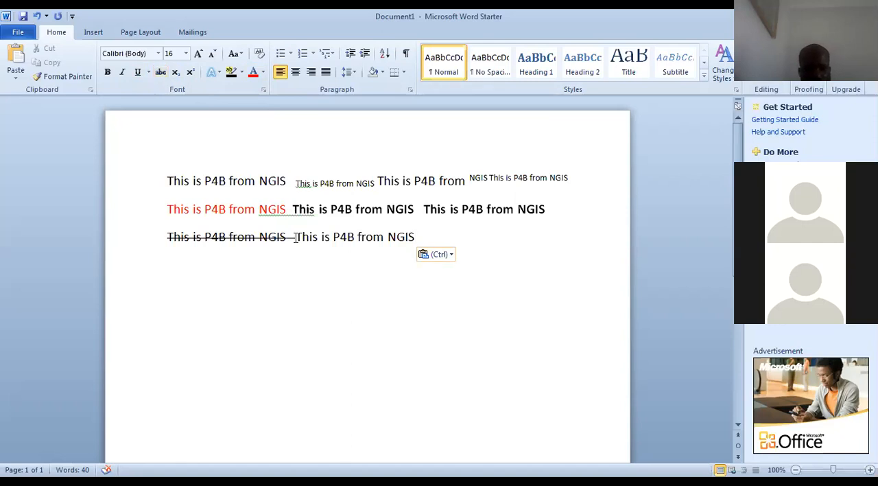
key(shift+Left)
key(shift+Left)
key(shift+Left)
key(shift+Left)
key(shift+Left)
key(shift+Left)
key(shift+Left)
key(shift+Left)
key(shift+Left)
key(shift+Left)
key(shift+Left)
key(shift+Left)
key(shift+Left)
key(shift+Left)
key(shift+Left)
key(shift+Left)
key(shift+Left)
key(shift+Left)
key(shift+Left)
key(shift+Left)
key(shift+Left)
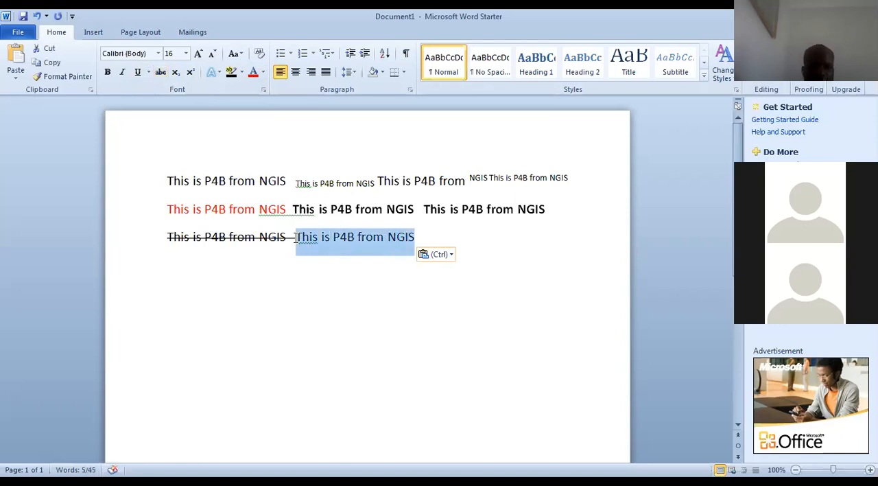
key(ctrl)
click(138, 73)
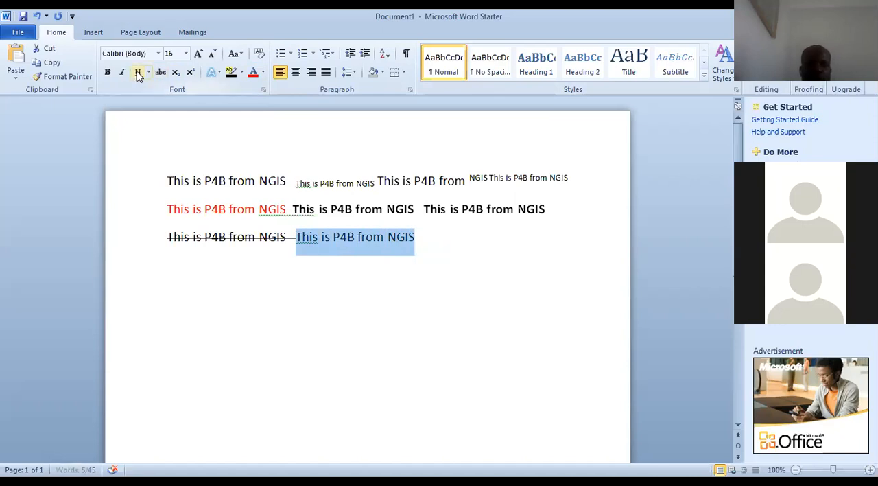
click(138, 73)
click(424, 238)
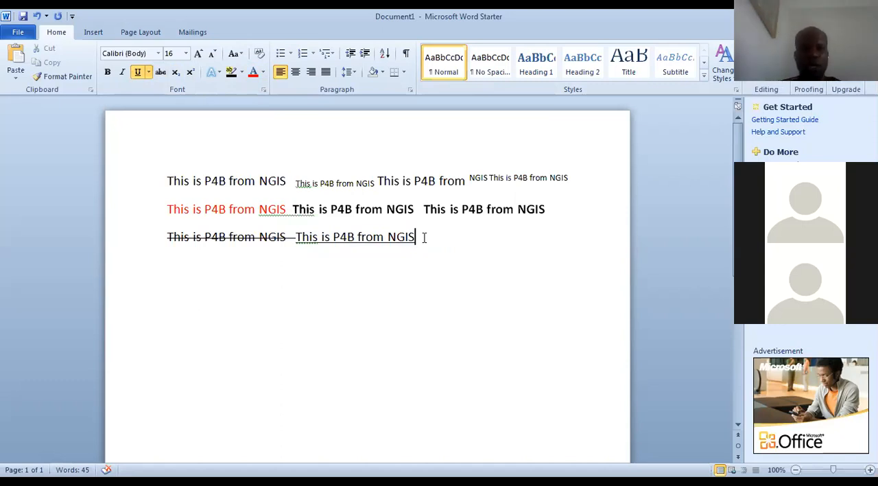
Browse the available fonts in the Font dialog and close it, keeping the current font
click(263, 90)
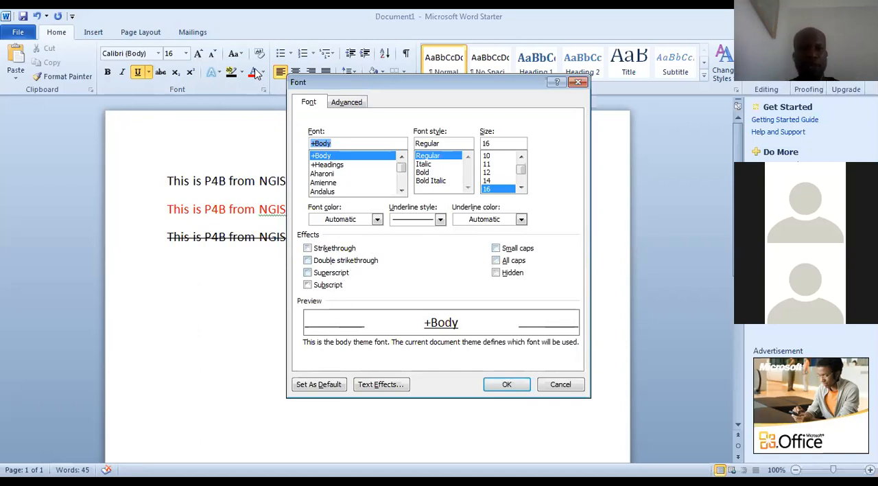
click(401, 192)
click(401, 192)
click(401, 192)
click(402, 192)
click(401, 191)
click(401, 191)
click(401, 192)
click(401, 191)
click(401, 192)
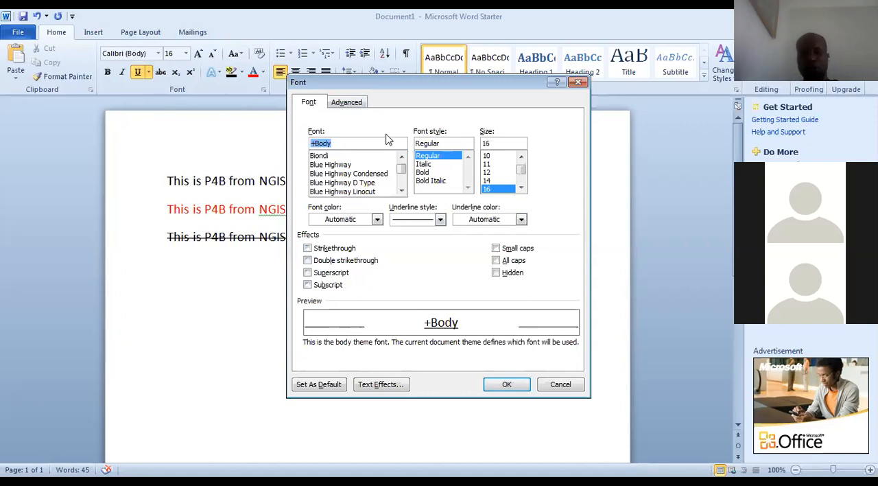
click(507, 387)
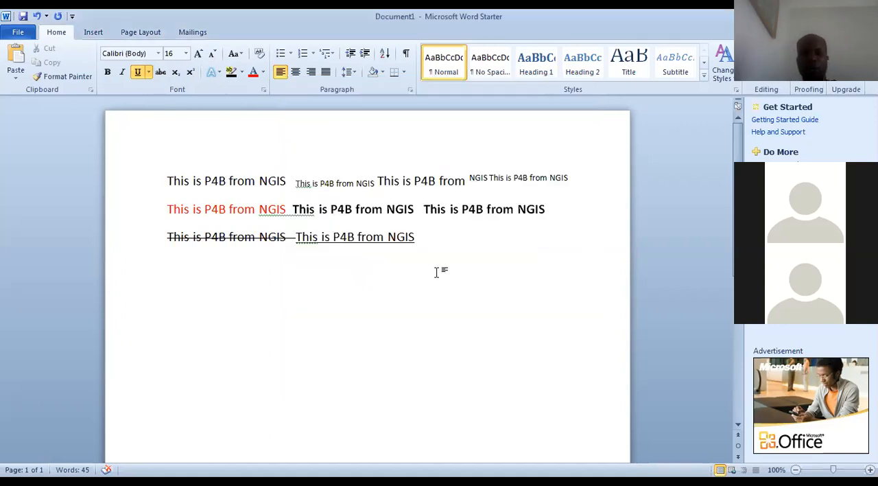
key(ctrl+a)
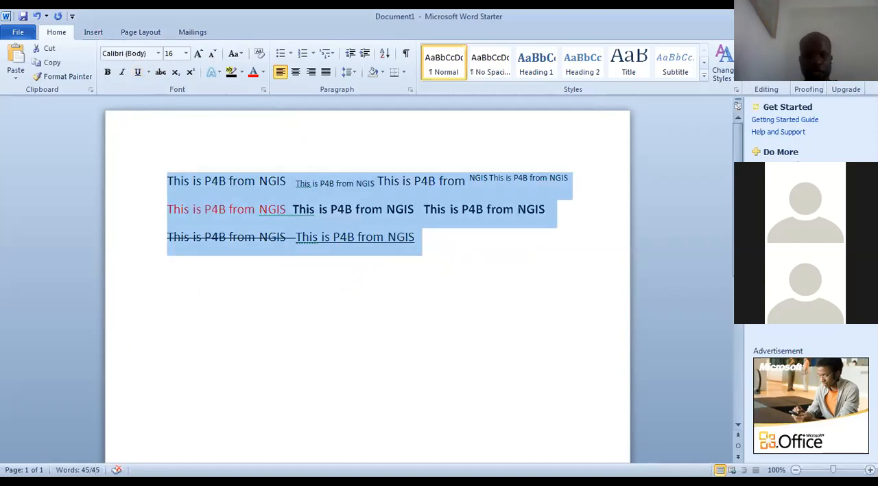
key(Right)
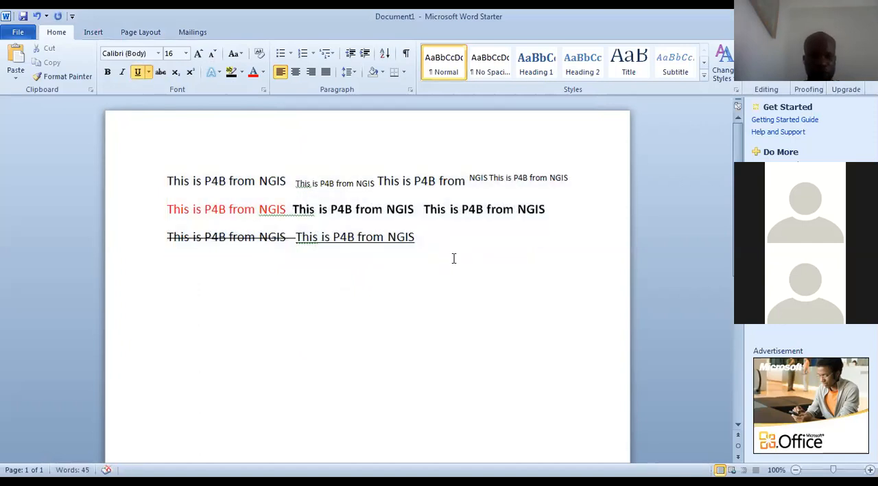
Write "A font is a set of letters and symbols in a particular design and size" a few lines below the underlined text
text(A font io)
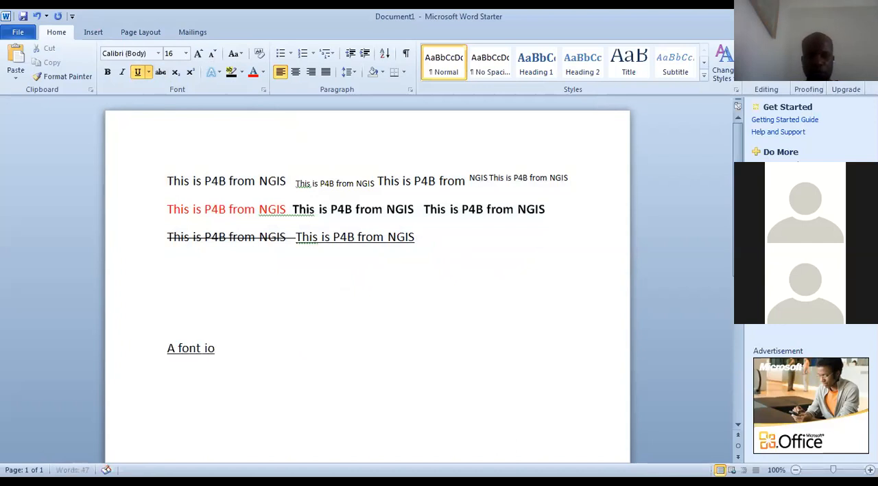
text(s)
key(BackSpace)
key(BackSpace)
text(s a set of letter)
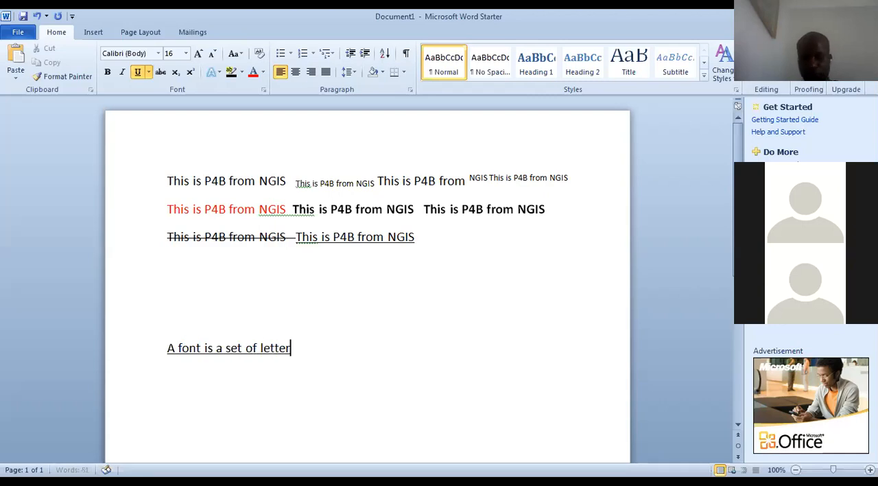
text(s and symbols)
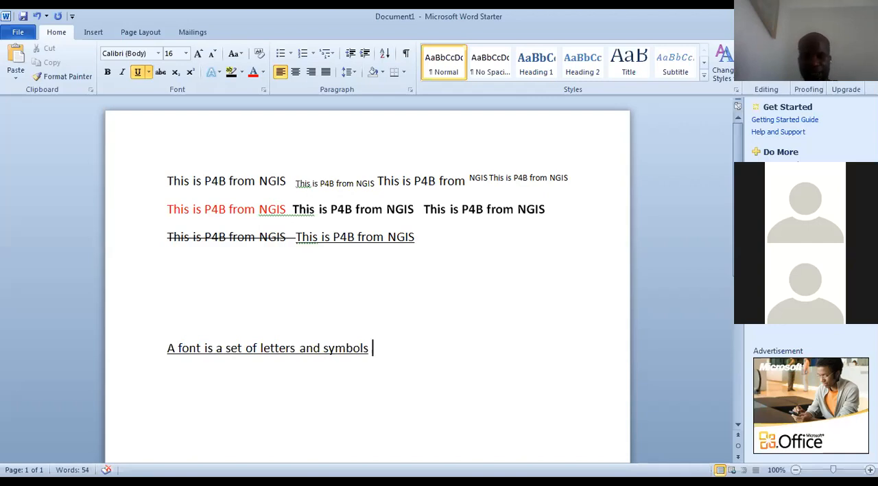
text(in a)
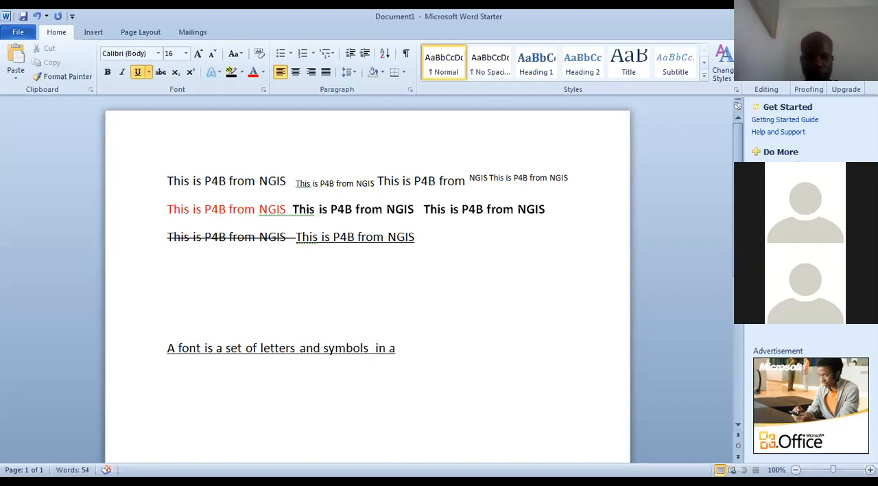
text( particular desi)
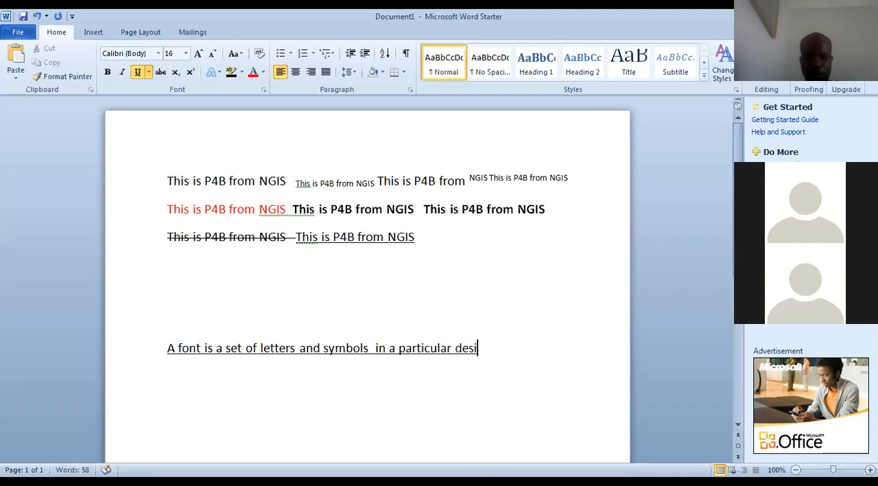
text(gn and size)
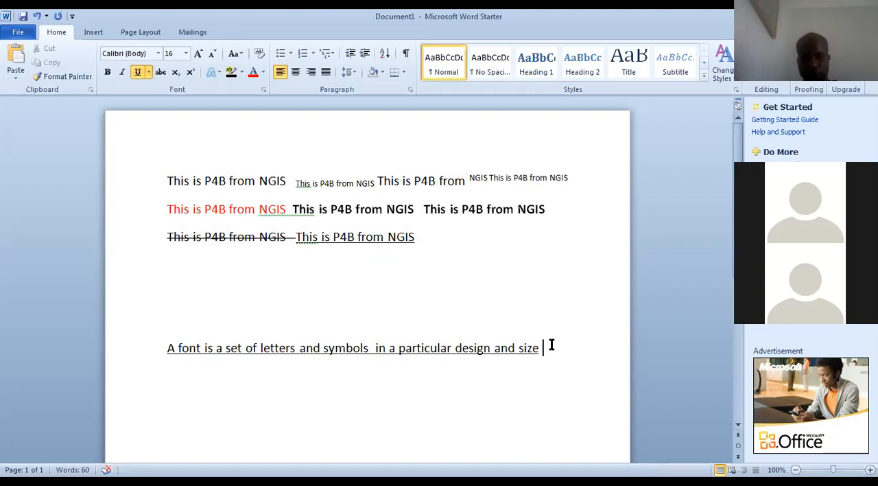
Remove the underline from the whole sentence that defines a font
key(shift+Left)
key(shift+Left)
key(shift+Left)
key(shift+Left)
key(shift+Left)
key(shift+Left)
key(shift+Left)
key(shift+Left)
key(shift+Left)
key(shift+Left)
key(shift+Left)
key(shift+Left)
key(shift+Left)
key(shift+Left)
key(shift+Left)
key(shift+Left)
key(shift+Left)
key(shift+Left)
key(shift+Left)
key(shift+Left)
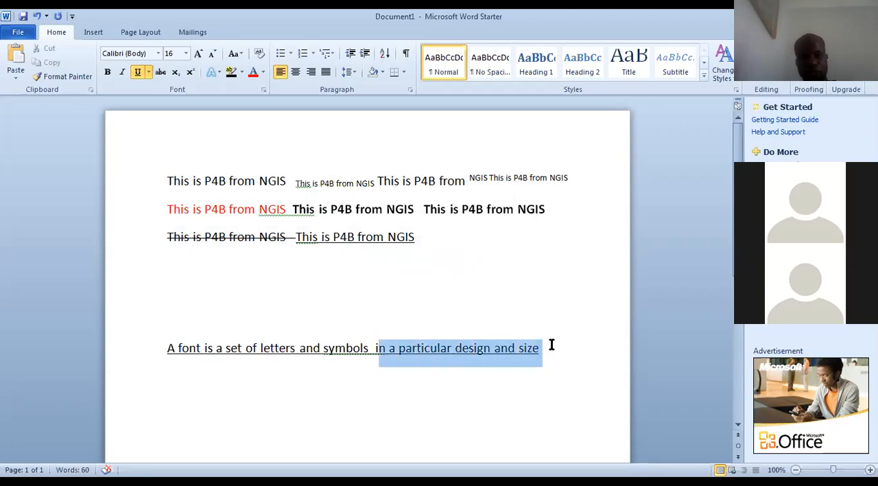
key(shift+Left)
key(shift+Left)
key(shift+Left)
key(shift+Left)
key(shift+Left)
key(shift+Left)
key(shift+Left)
key(shift+Left)
key(shift+Left)
key(shift+Left)
key(shift+Left)
key(shift+Left)
key(shift+Left)
key(shift+Left)
key(shift+Left)
key(shift+Left)
key(shift+Left)
key(shift+Left)
key(shift+Left)
key(shift+Left)
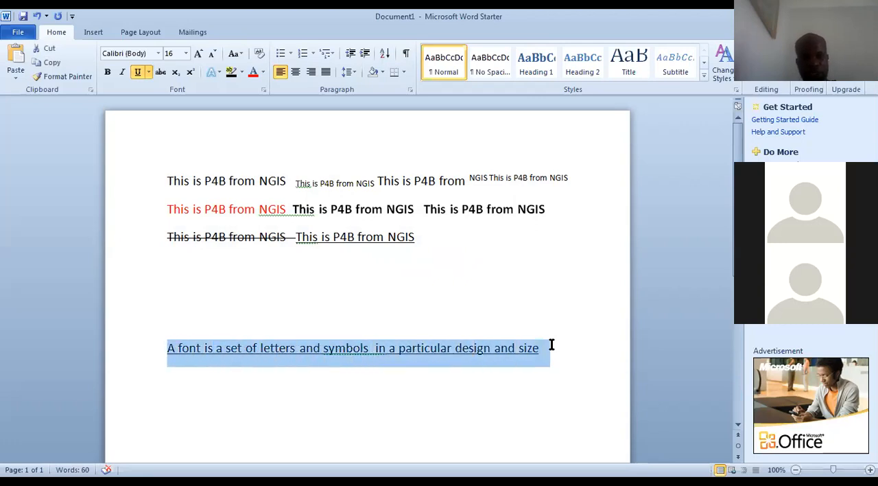
key(ctrl+u)
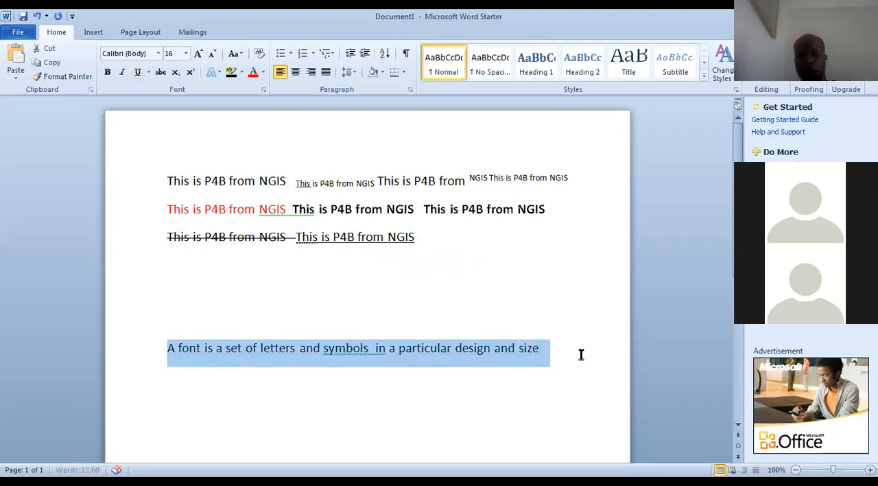
click(575, 353)
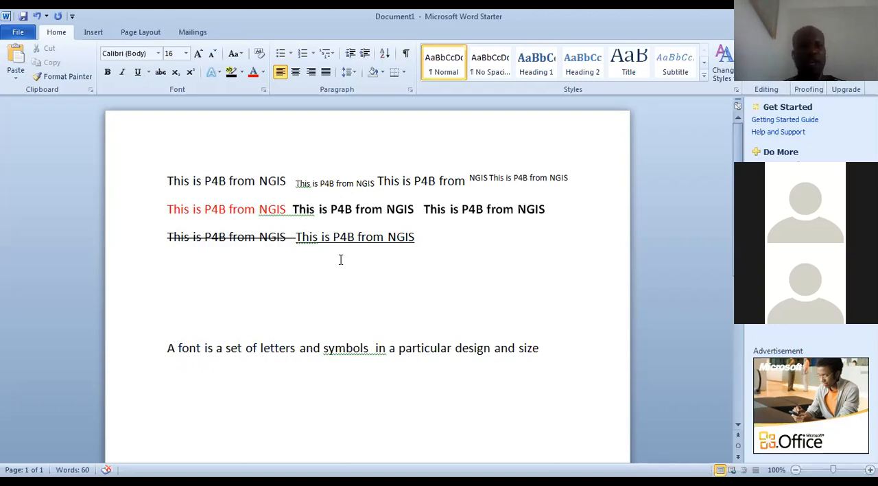
Browse the list of available fonts from the theme fonts down to those starting with M
click(158, 53)
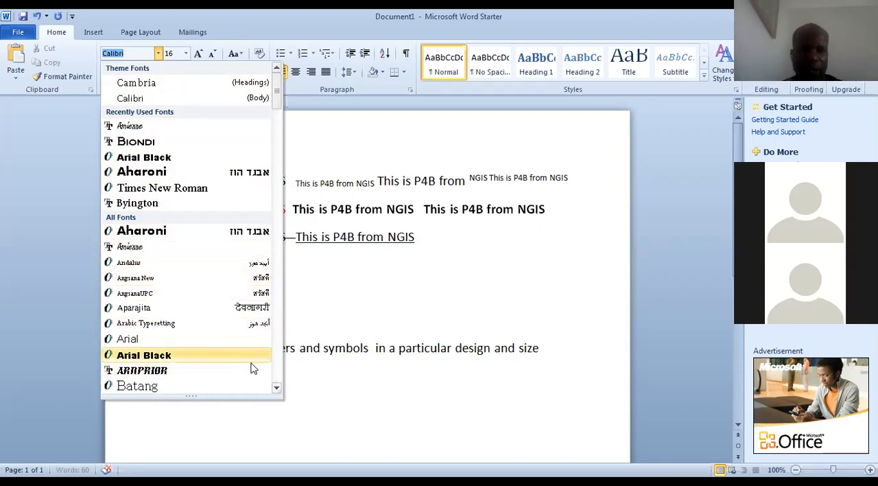
click(277, 388)
click(276, 388)
click(276, 388)
click(276, 388)
click(276, 389)
click(277, 388)
click(277, 388)
click(276, 388)
click(276, 388)
click(277, 389)
click(276, 388)
click(277, 389)
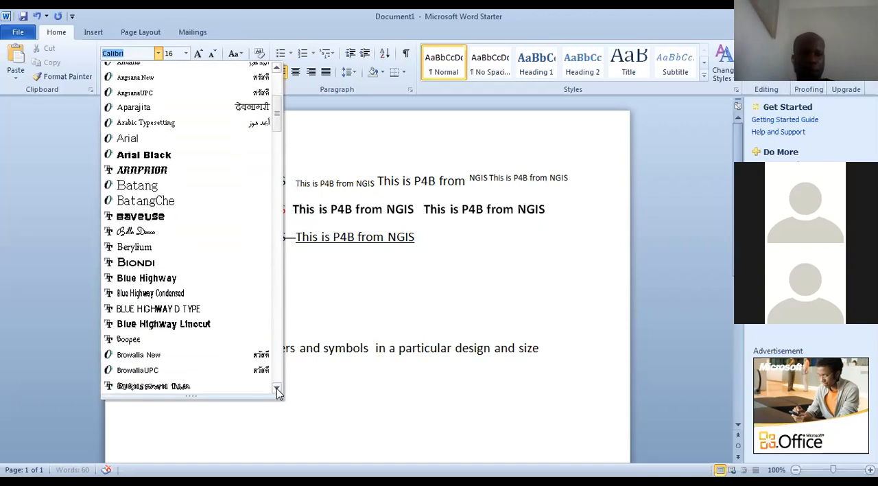
click(276, 389)
click(277, 388)
click(276, 388)
click(277, 388)
click(277, 388)
click(277, 388)
click(277, 388)
click(276, 388)
click(277, 388)
click(277, 388)
click(276, 388)
click(276, 388)
click(277, 388)
click(277, 388)
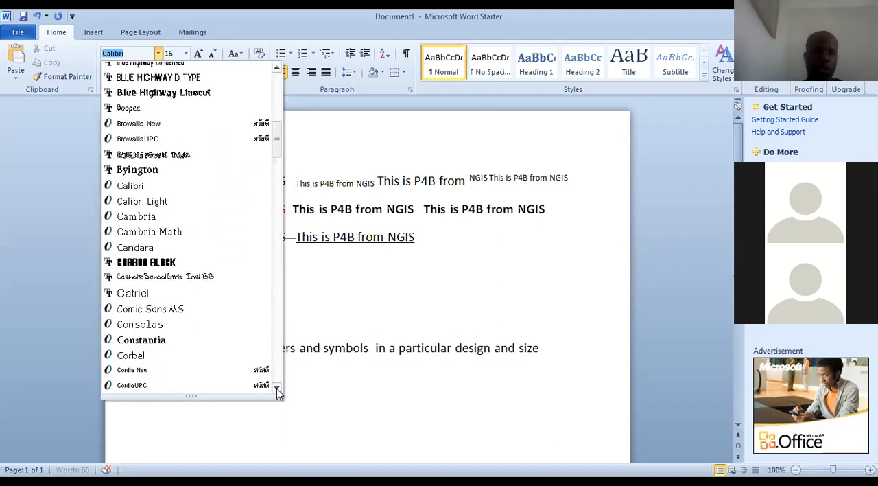
click(276, 388)
click(276, 388)
click(277, 389)
click(277, 389)
click(277, 389)
click(277, 388)
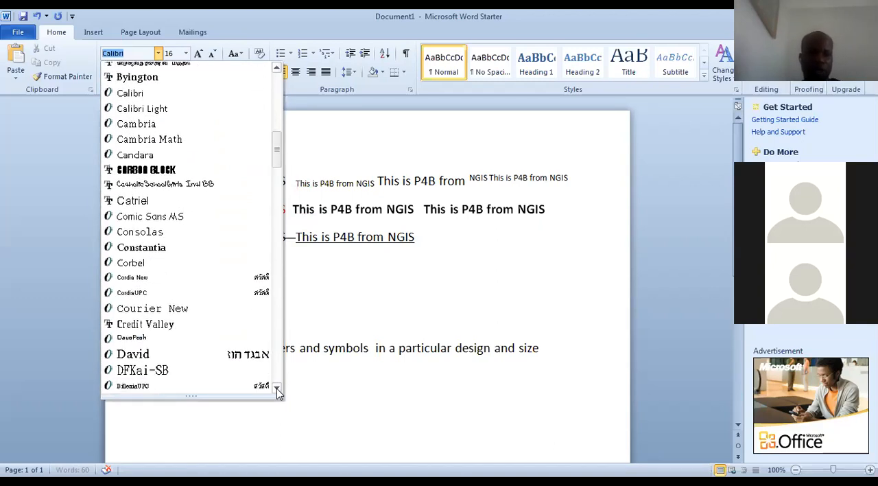
click(276, 388)
click(276, 388)
click(277, 389)
click(277, 388)
click(277, 388)
click(276, 389)
click(276, 388)
click(277, 388)
click(276, 389)
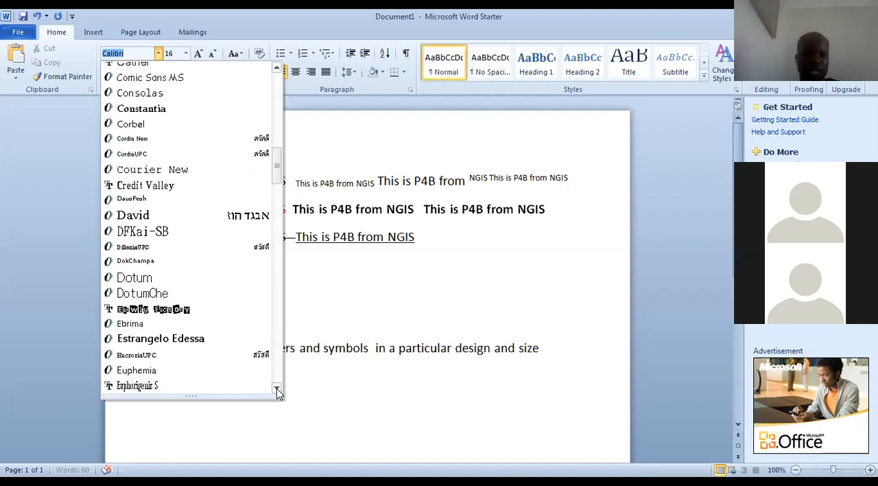
click(277, 388)
click(277, 388)
click(276, 388)
click(276, 388)
click(276, 388)
click(276, 389)
click(277, 389)
click(277, 388)
click(277, 388)
click(276, 388)
click(277, 389)
click(277, 388)
click(277, 388)
click(277, 388)
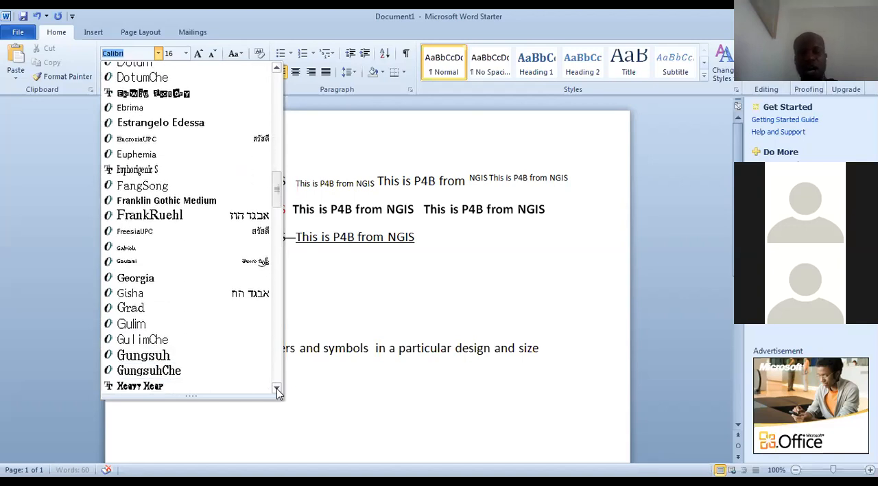
click(277, 388)
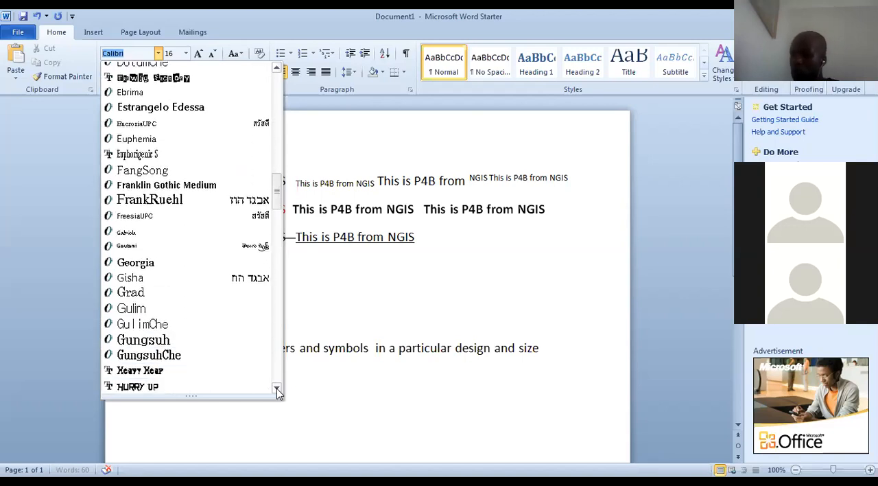
click(276, 388)
click(277, 388)
click(276, 388)
click(277, 388)
click(277, 388)
click(276, 388)
click(277, 389)
click(276, 388)
click(277, 389)
click(277, 389)
click(276, 388)
click(277, 389)
click(276, 388)
click(277, 388)
click(277, 388)
click(276, 388)
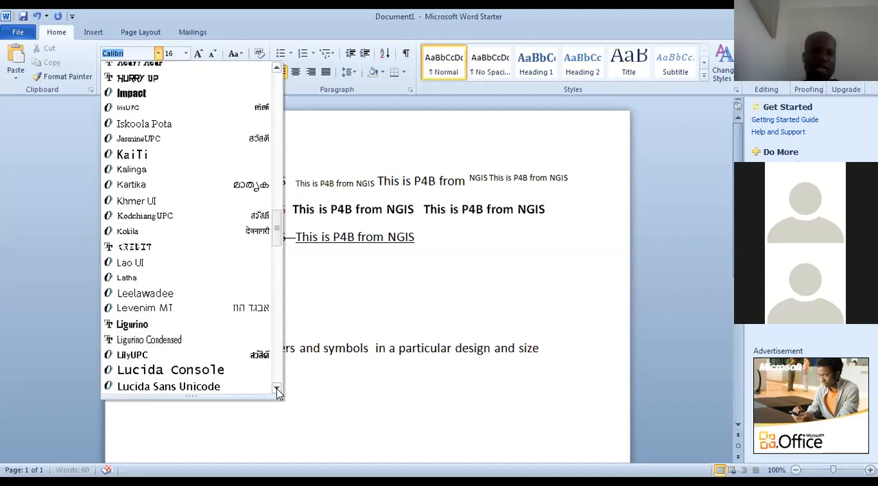
click(277, 388)
click(277, 389)
click(277, 388)
click(277, 388)
click(277, 388)
click(277, 389)
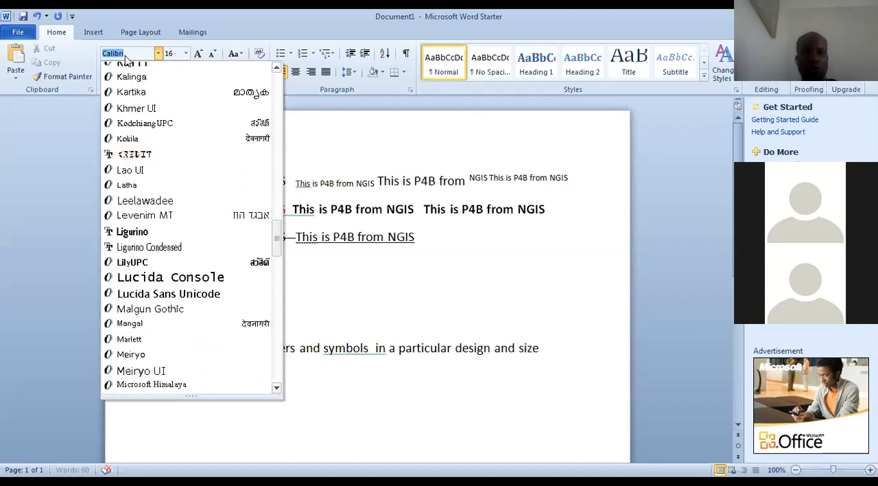
Apply the Comic Sans MS font to the whole sentence that defines a font
text(co)
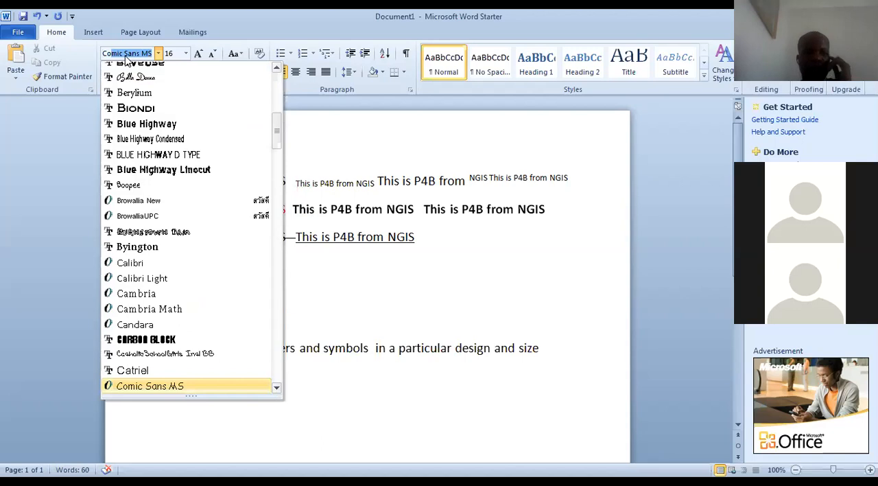
key(Return)
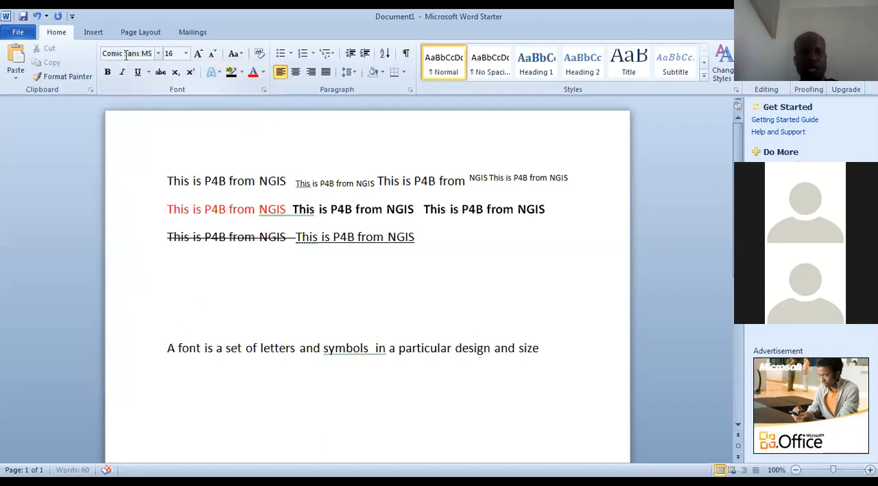
double_click(552, 349)
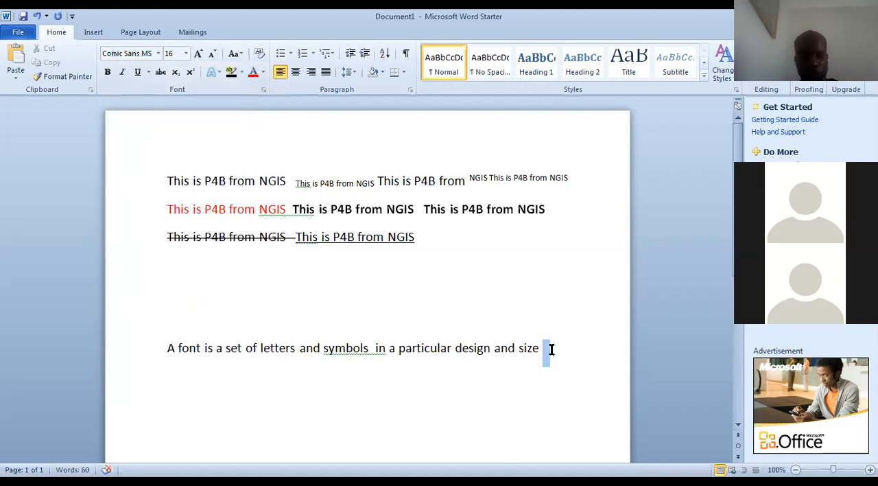
triple_click(551, 349)
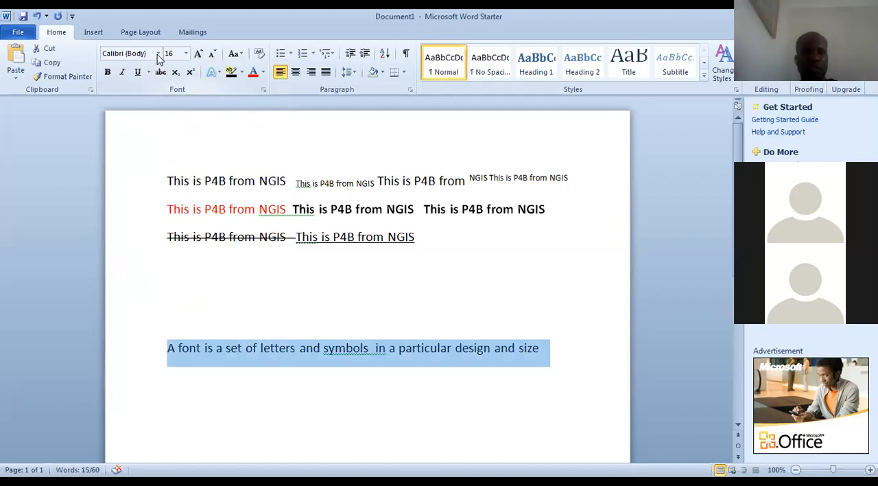
click(158, 55)
key(Up)
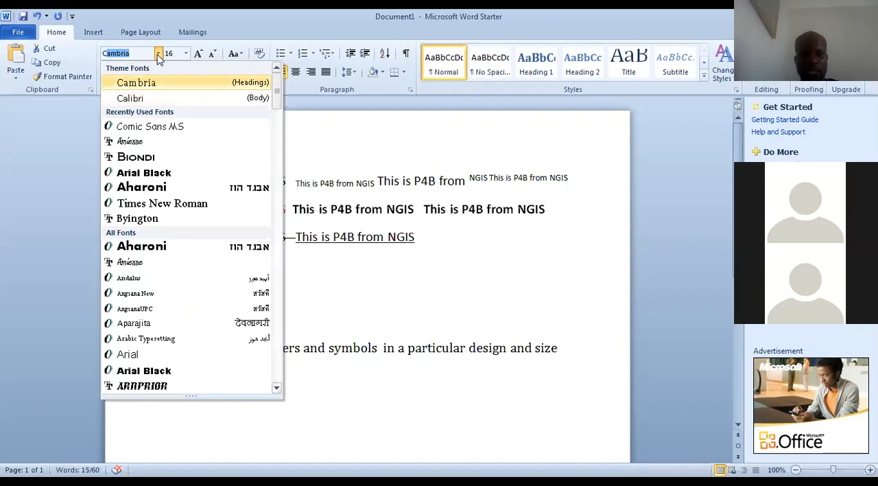
text(Comic Sans MS)
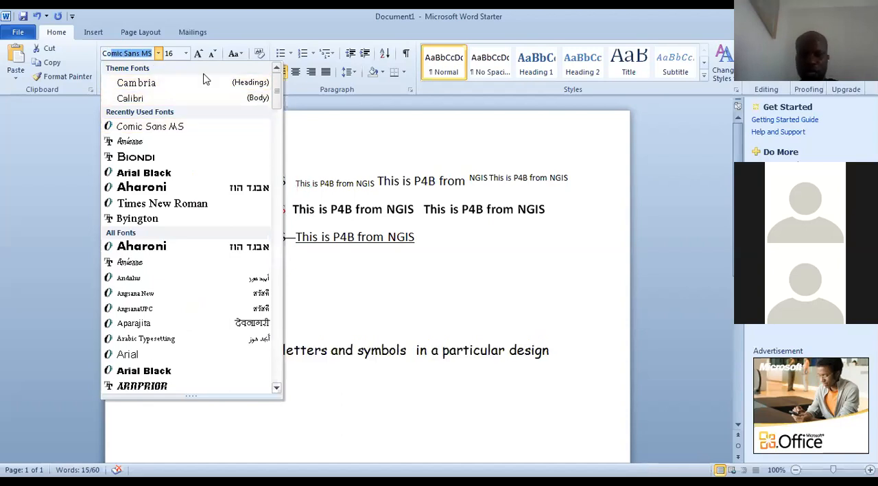
key(Return)
click(297, 364)
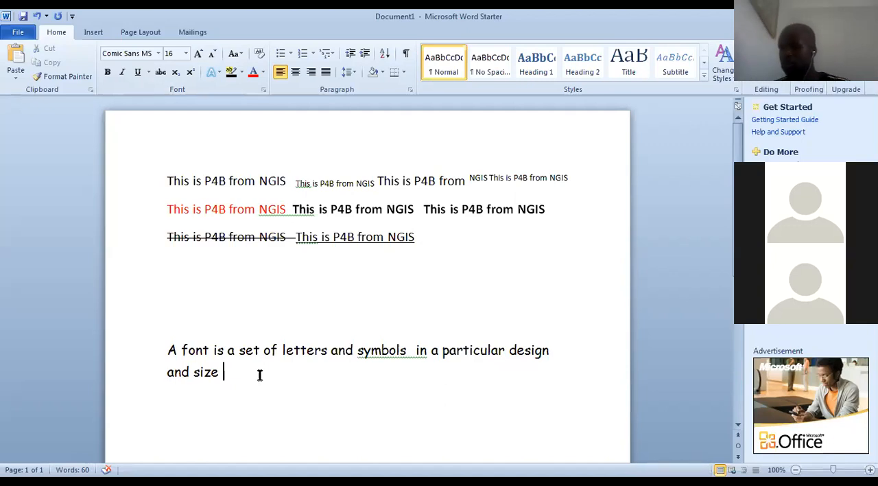
Add a new paragraph below the definition reading "The size of the text is called the font size"
key(Return)
text(The size)
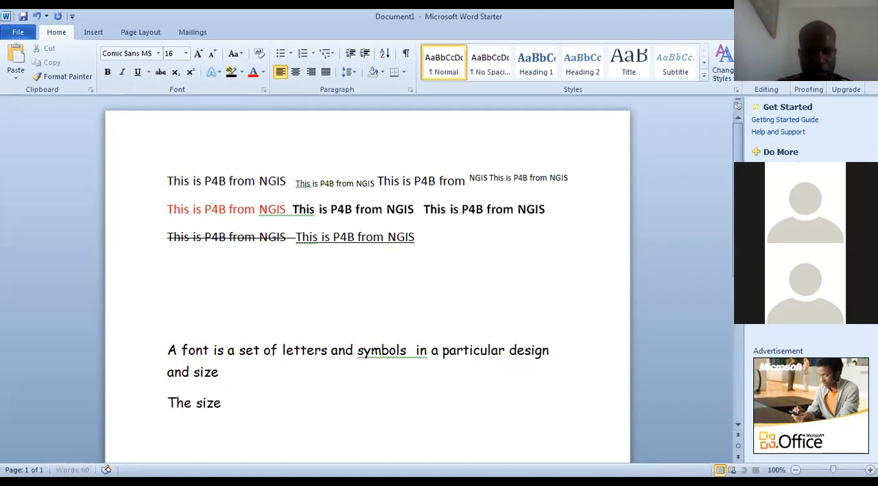
text( of the t)
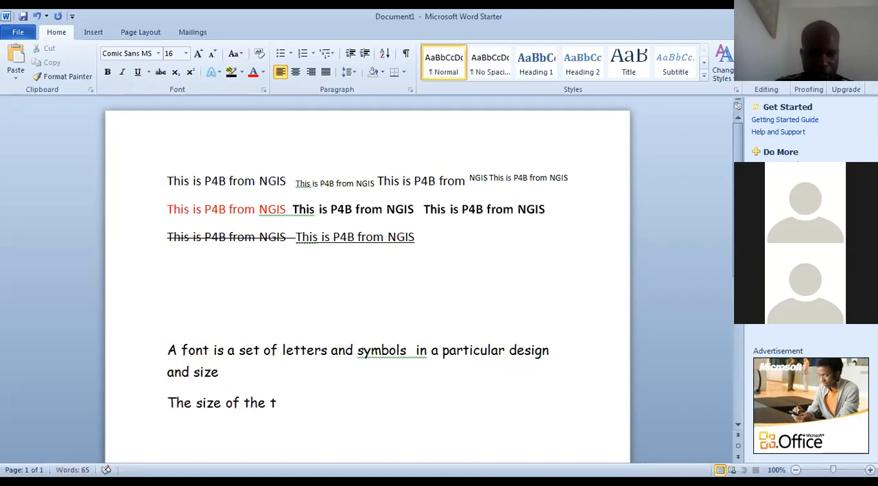
text(ext is c)
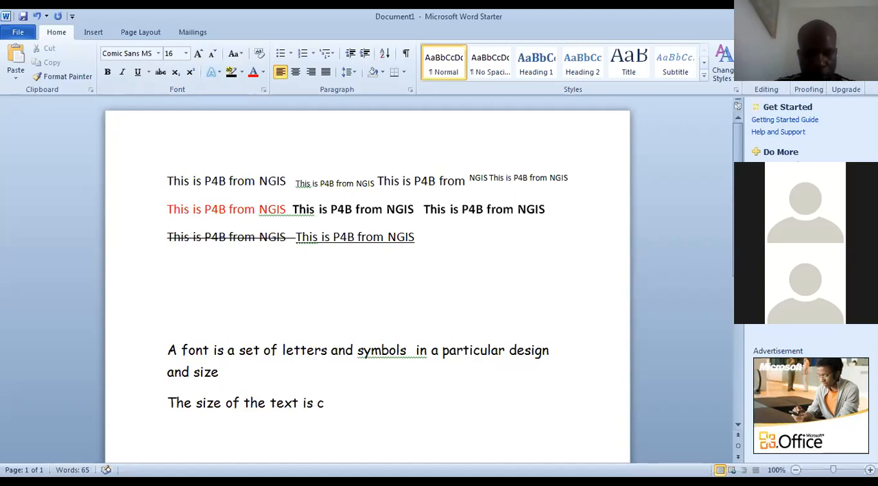
text(alled the fo)
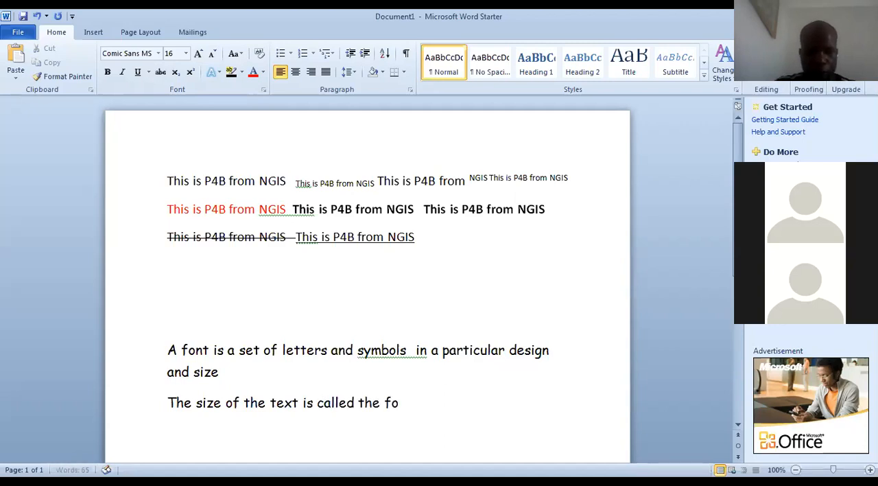
text(nt size)
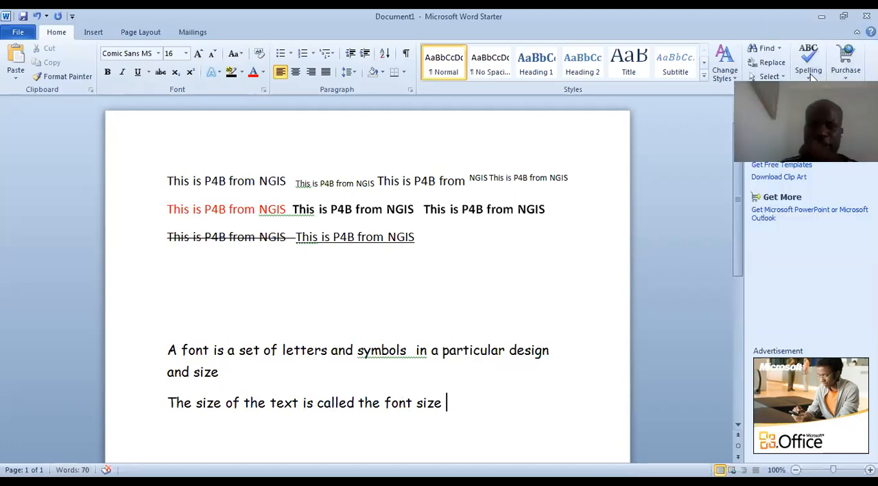
Set the font size of the sentence "The size of the text is called the font size" to 72
drag(453, 399, 165, 404)
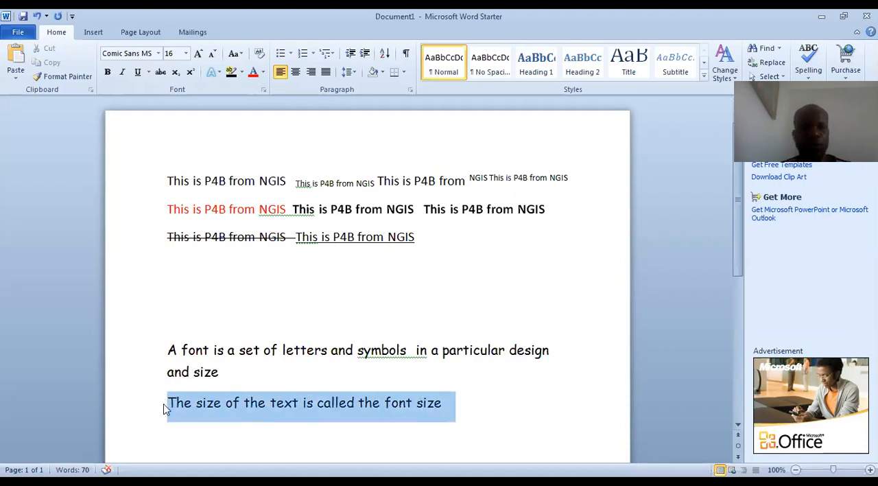
click(185, 55)
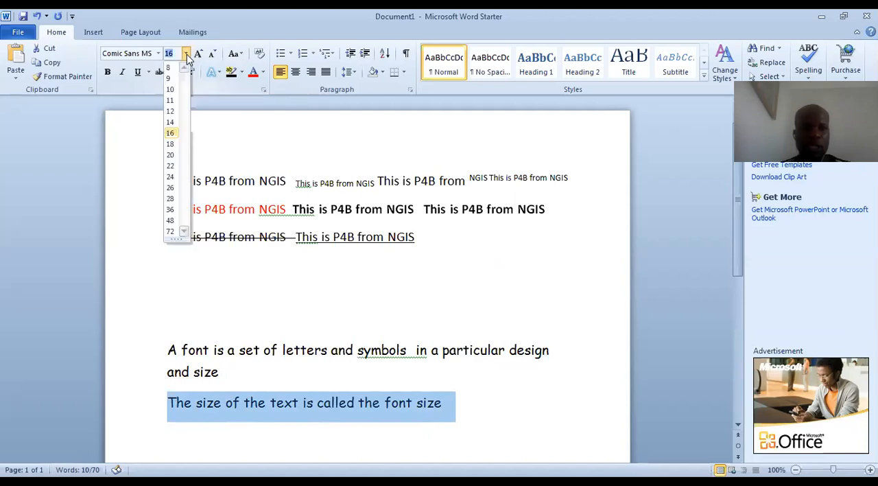
click(172, 234)
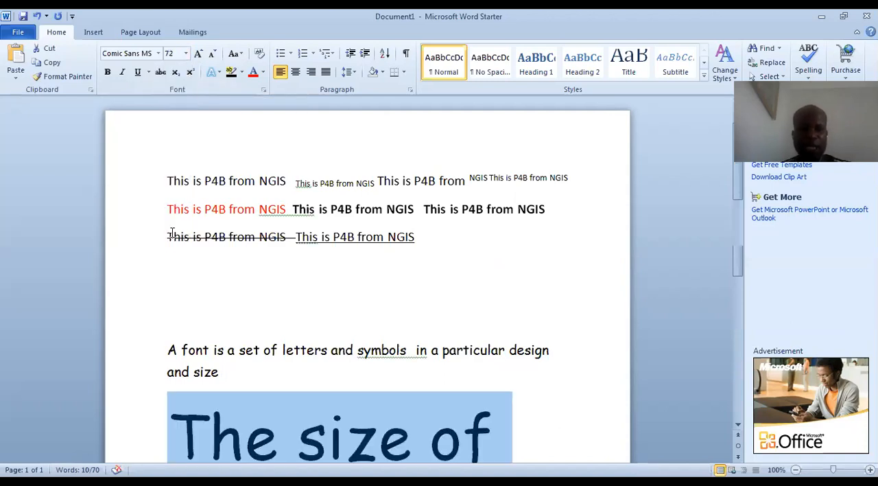
click(738, 426)
click(738, 428)
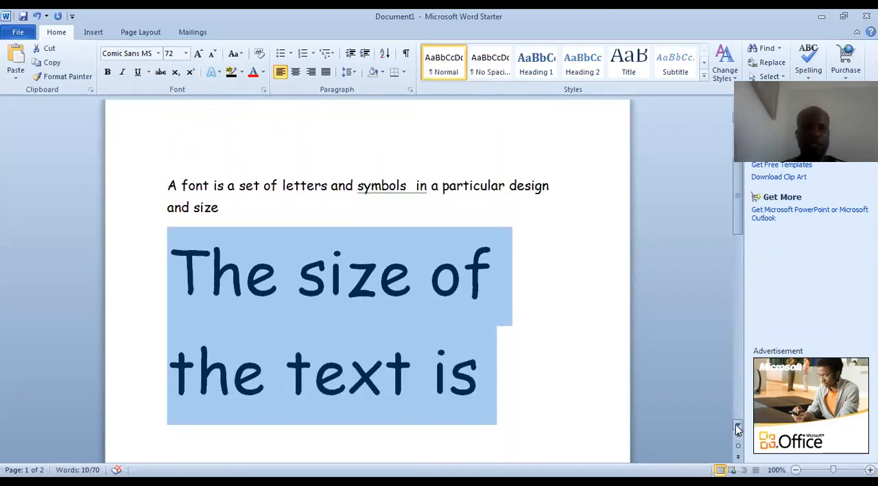
Set the font size of the sentence "The size of the text is called the font size" to 11
click(186, 53)
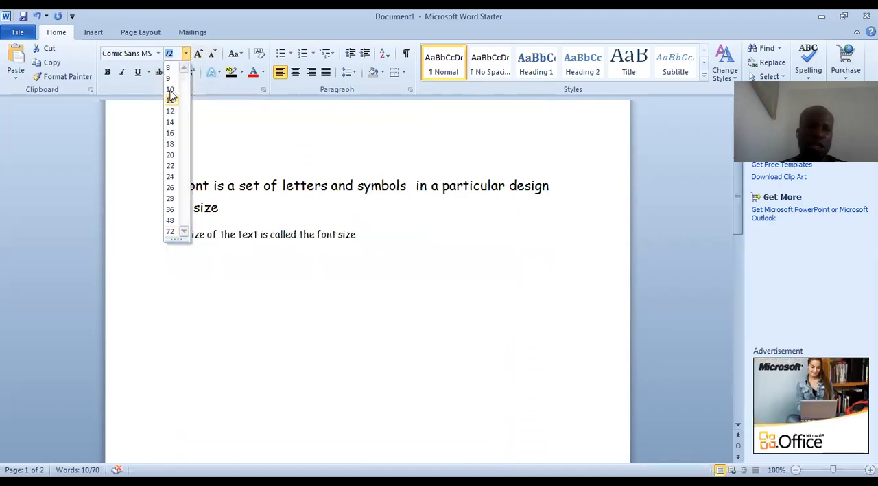
click(171, 100)
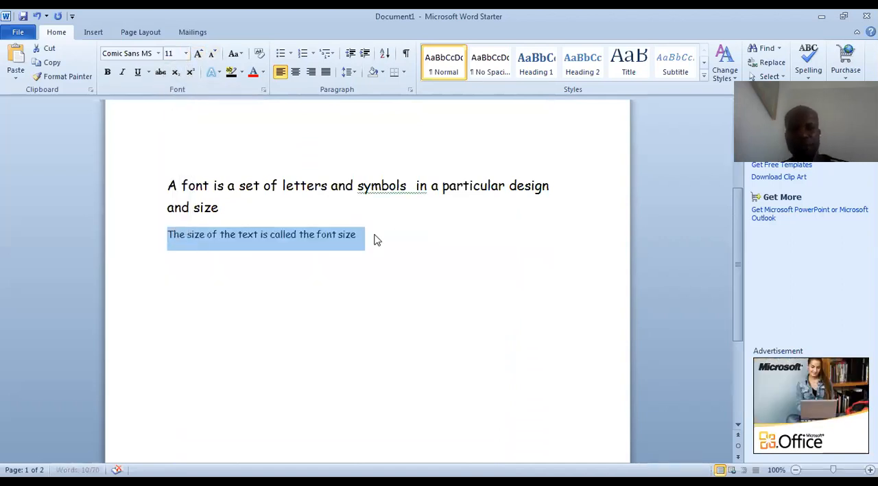
click(374, 235)
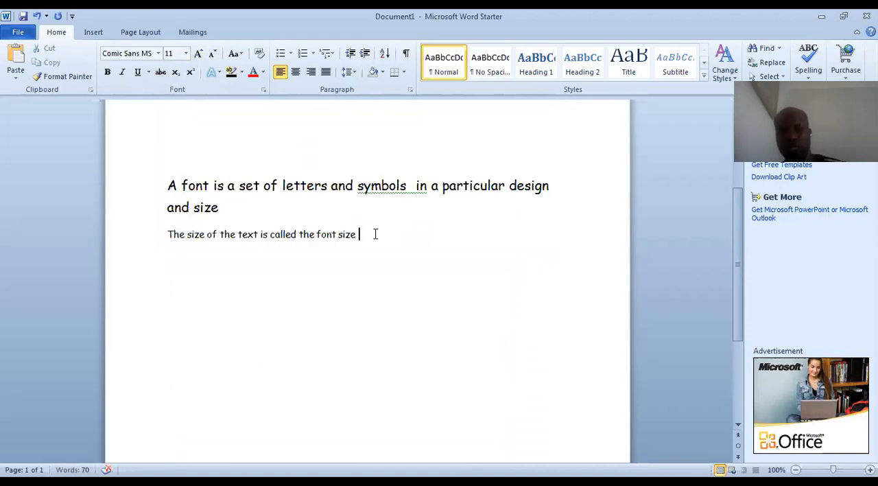
On a new line below the font size sentence, choose Calibri (Body) and paste the text "This is P4B from NGIS"
click(158, 53)
click(146, 98)
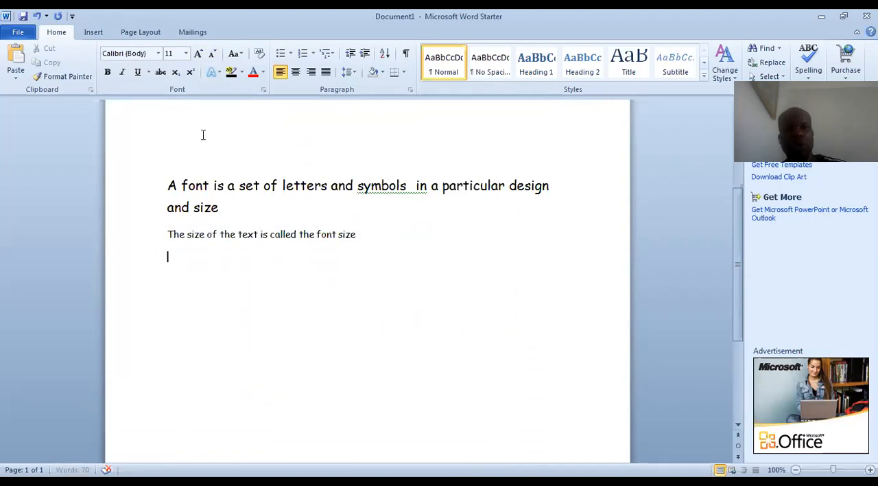
text(This is P4B from NGIS)
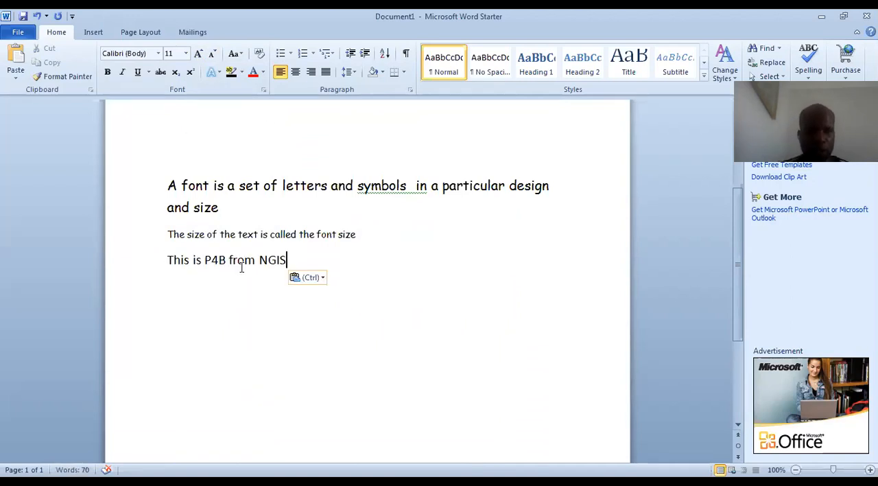
Make the whole line "This is P4B from NGIS" italic, underlined and bold
drag(229, 260, 151, 254)
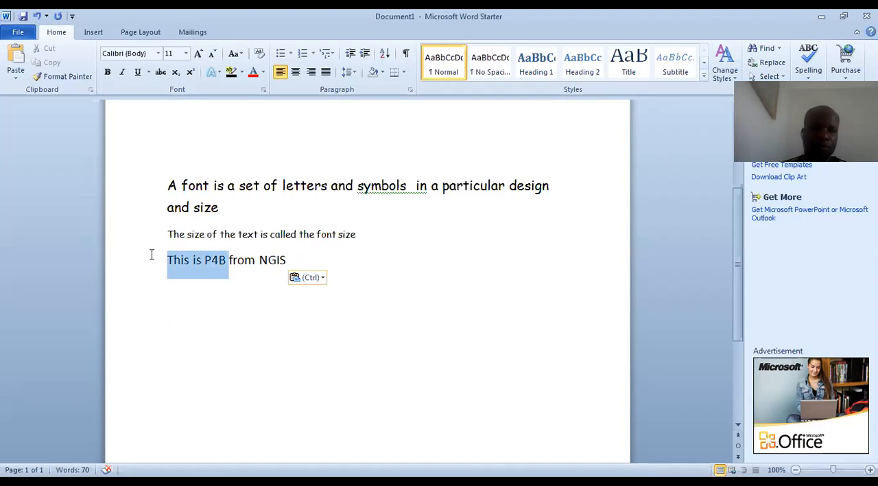
drag(288, 260, 175, 261)
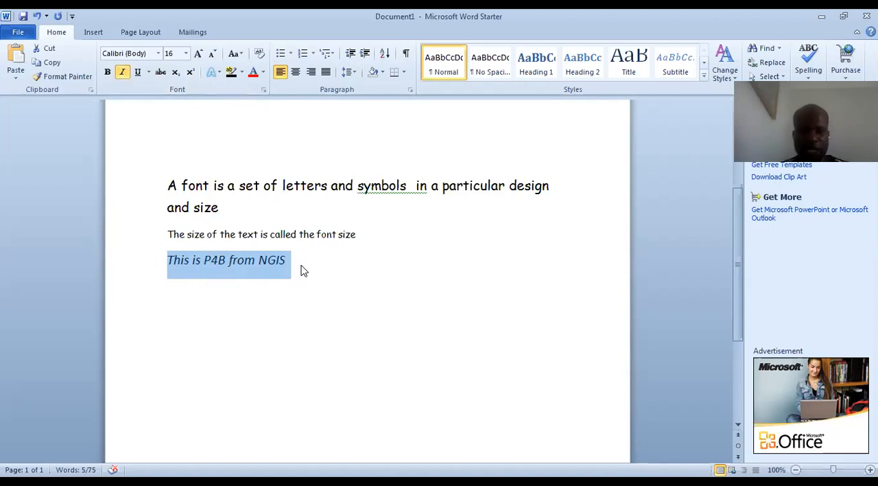
click(136, 77)
click(107, 72)
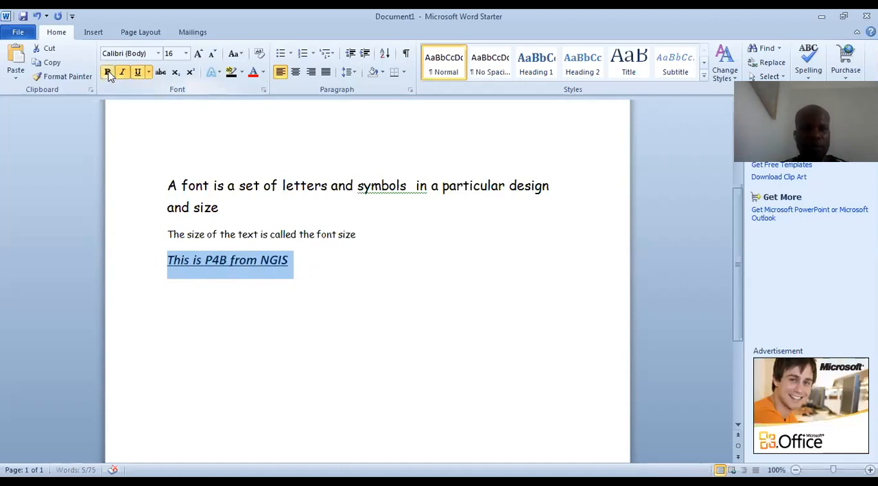
click(308, 277)
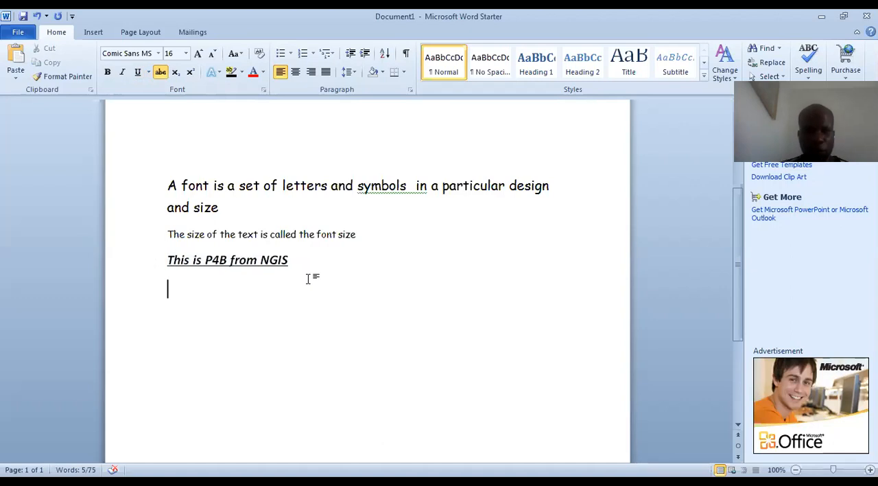
text(Font)
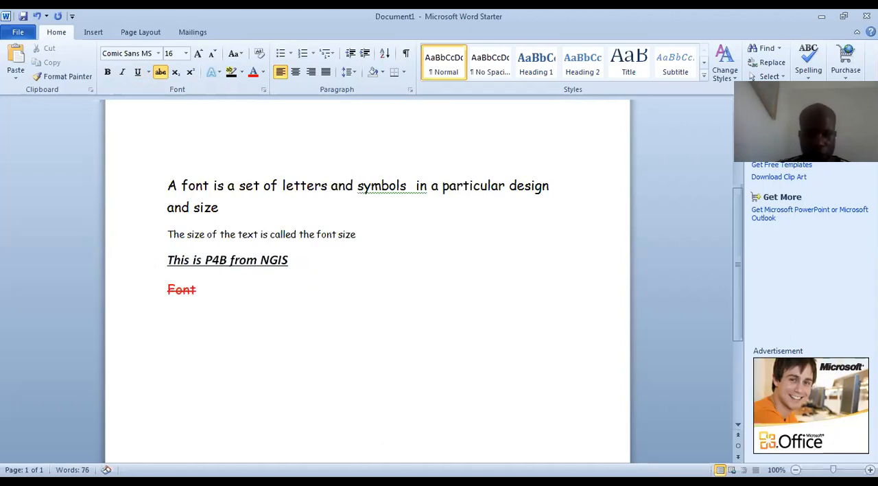
text( may be )
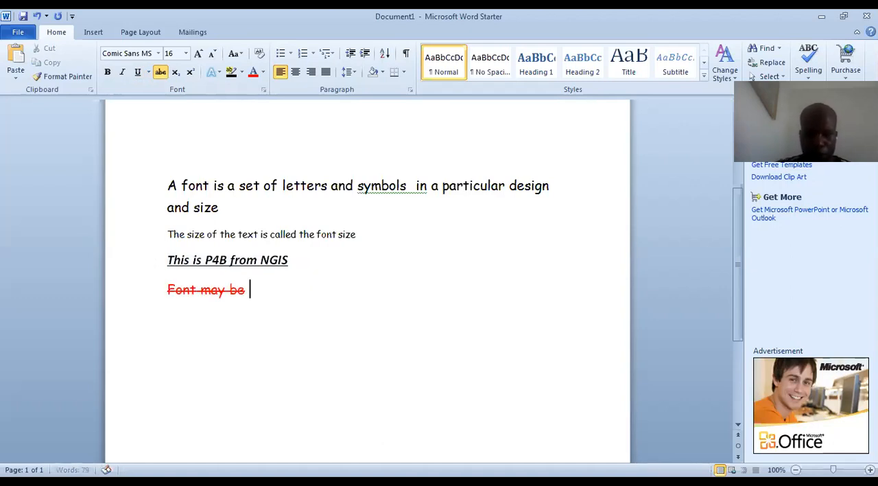
text(boldened)
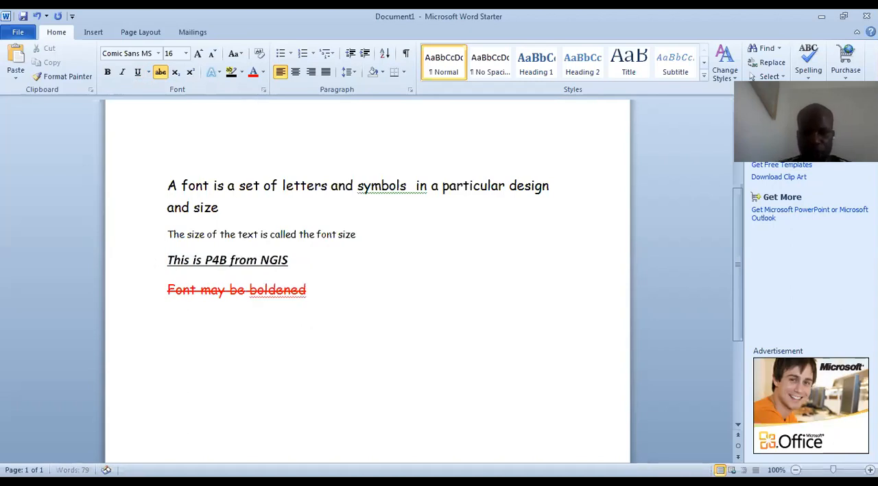
key(BackSpace)
key(BackSpace)
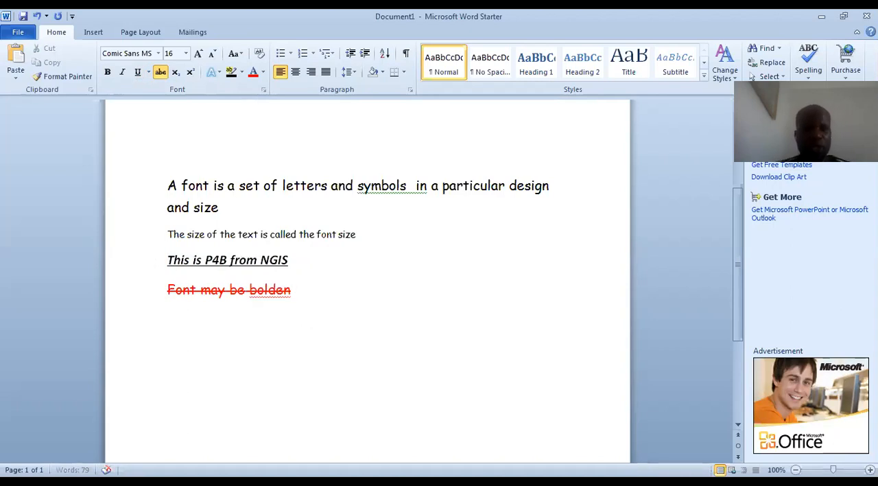
key(BackSpace)
key(BackSpace)
key(BackSpace)
key(BackSpace)
key(BackSpace)
key(BackSpace)
key(BackSpace)
key(BackSpace)
key(BackSpace)
key(BackSpace)
key(BackSpace)
key(BackSpace)
key(BackSpace)
key(BackSpace)
key(BackSpace)
key(BackSpace)
key(BackSpace)
key(BackSpace)
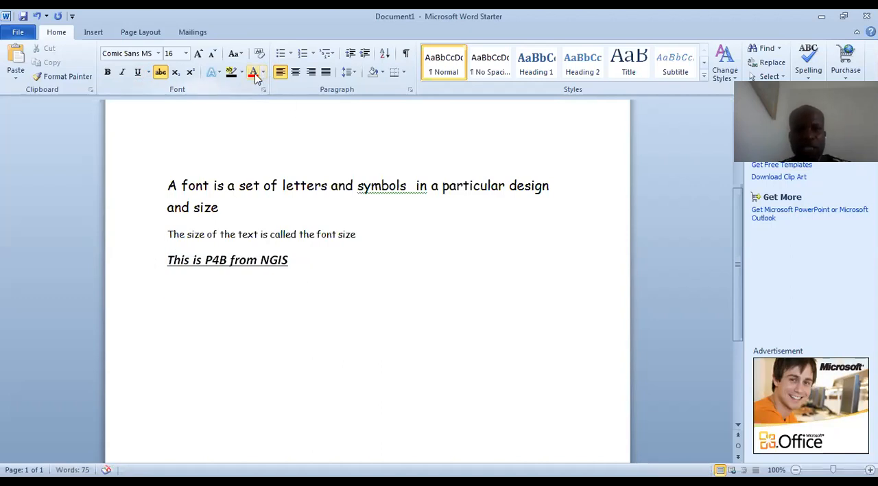
Set the font colour to Automatic and add the line "The font may be bold , italics , underlined" below "This is P4B from NGIS"
click(262, 76)
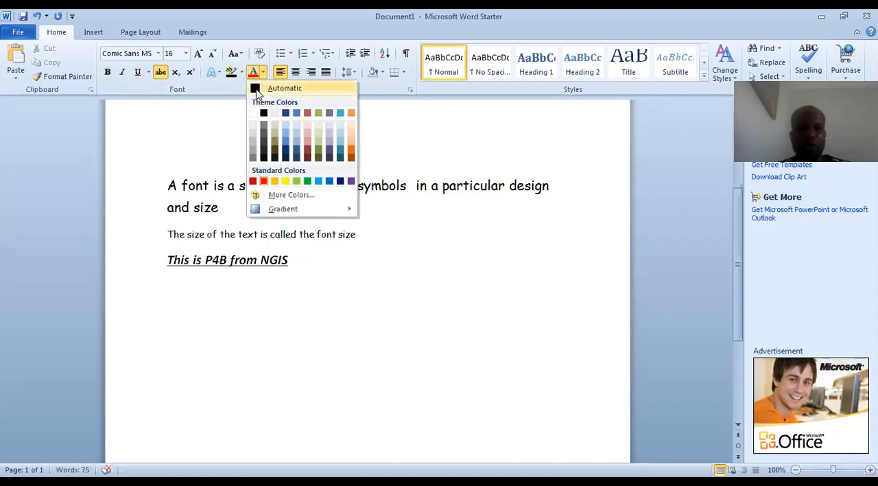
click(255, 86)
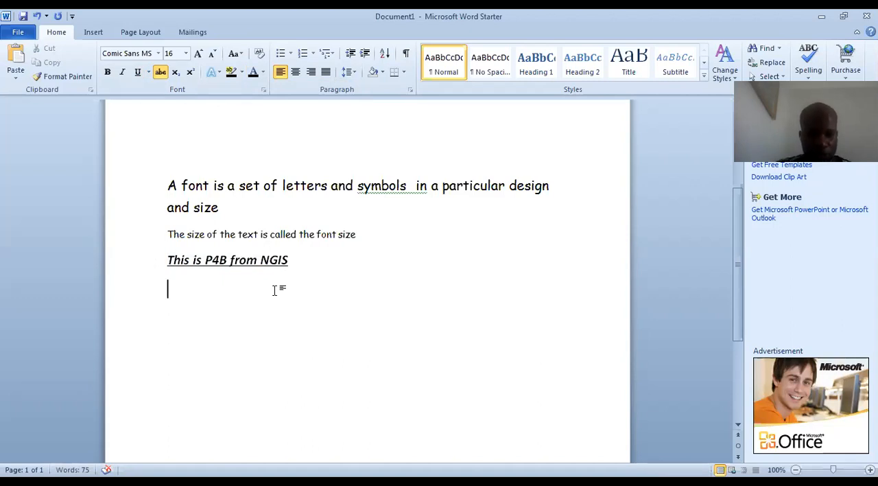
text(This is P4B from NGIS)
key(BackSpace)
key(BackSpace)
key(BackSpace)
key(BackSpace)
key(BackSpace)
key(BackSpace)
key(BackSpace)
key(BackSpace)
key(BackSpace)
key(BackSpace)
key(BackSpace)
key(BackSpace)
key(BackSpace)
key(BackSpace)
key(BackSpace)
key(BackSpace)
key(BackSpace)
key(BackSpace)
key(BackSpace)
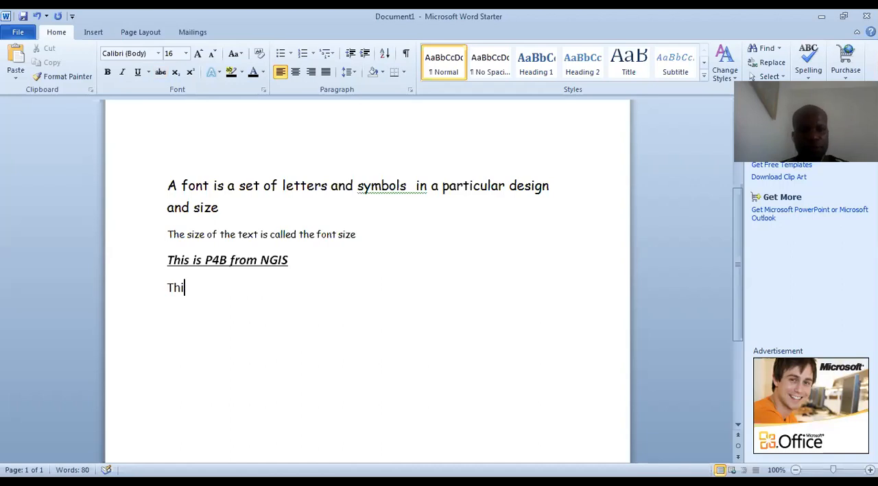
text(e font may be)
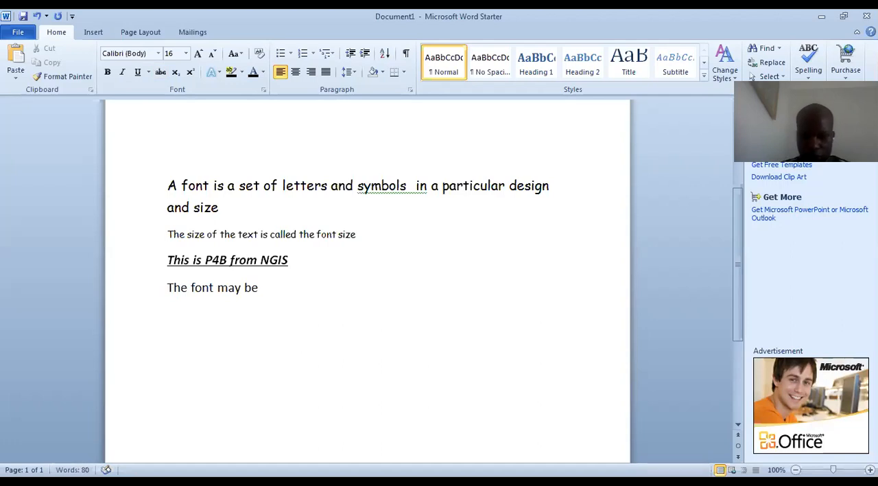
text( bold , italics)
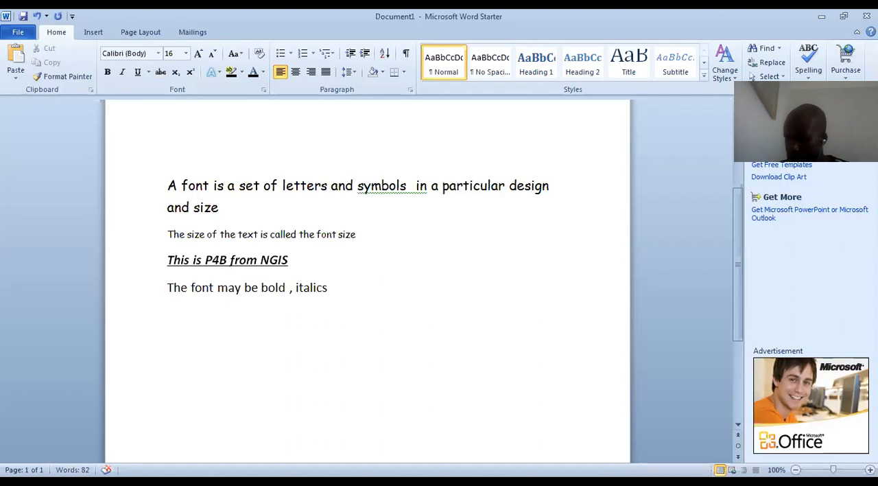
text( , underlined)
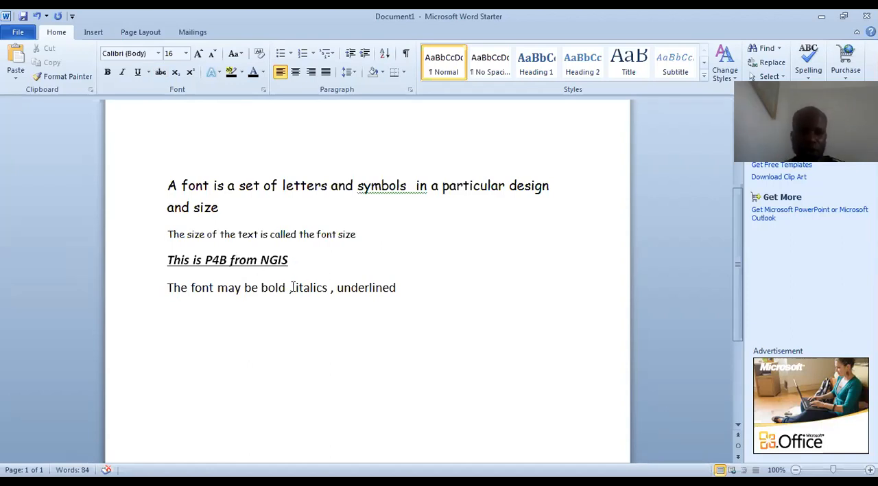
Italicise the word "may" in the line about bold, italics and underlined fonts
double_click(238, 288)
drag(240, 288, 218, 288)
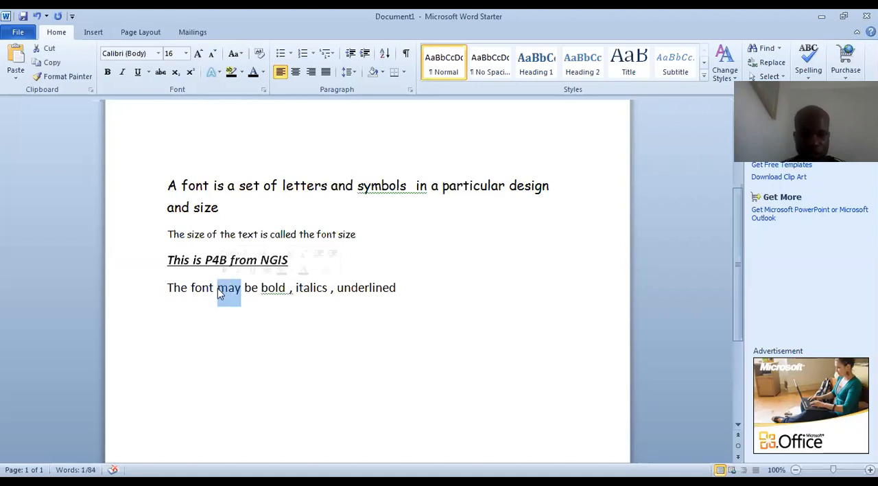
key(ctrl+i)
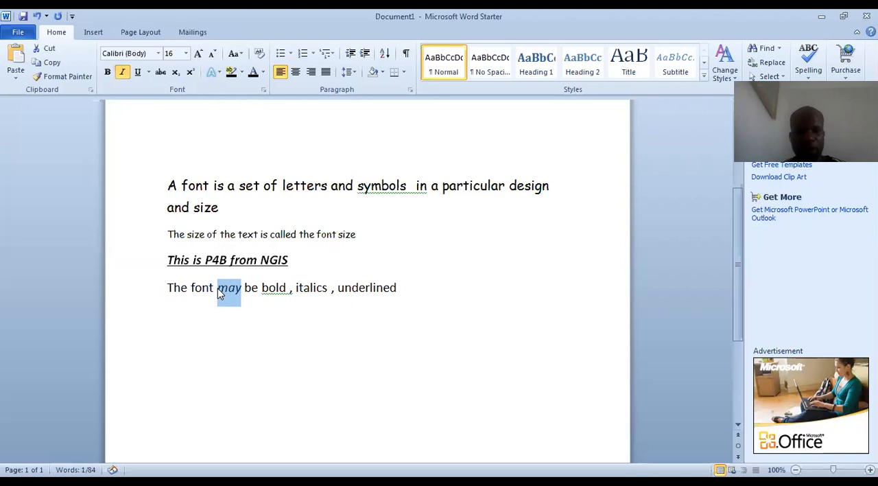
click(367, 316)
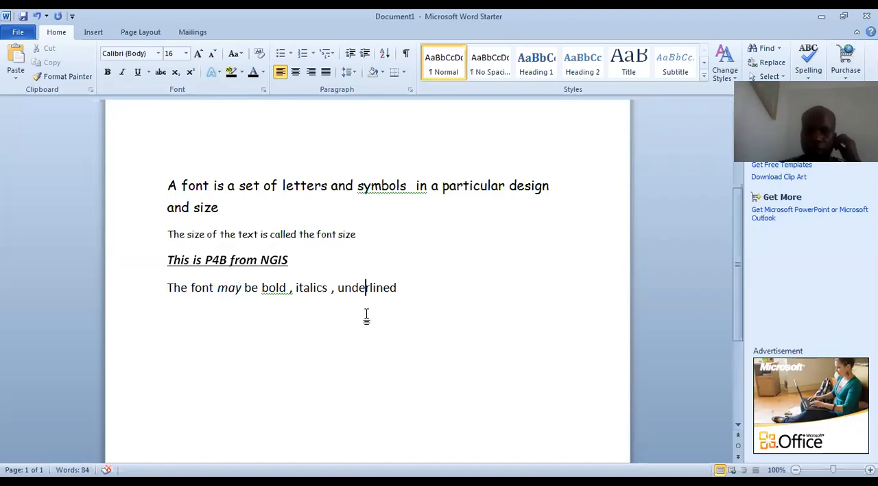
Add a new line reading "Ctrl + B – bolden" below the sentence about bold, italics and underlined fonts
click(403, 287)
key(Return)
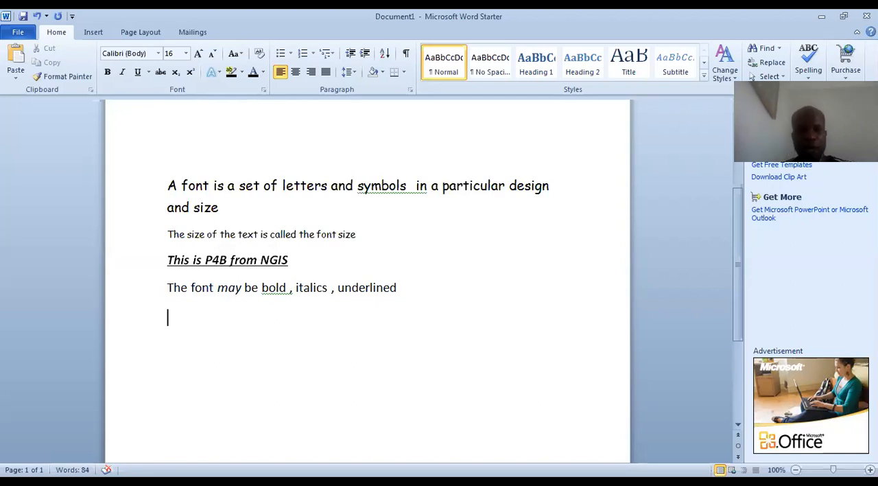
text(Ctrl)
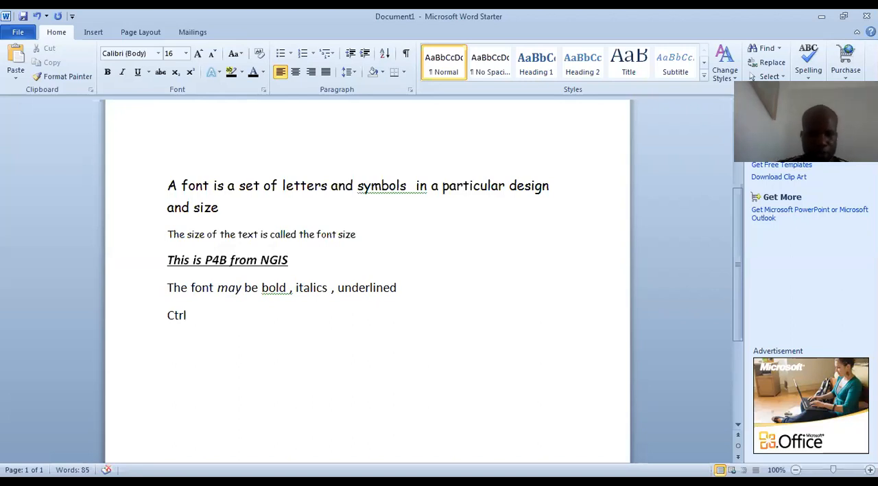
text( + B - bolden)
Add the lines "Ctrl + I – to put In Italics" and "Ctrl + U – to underline" below the bold shortcut
key(Return)
text(C)
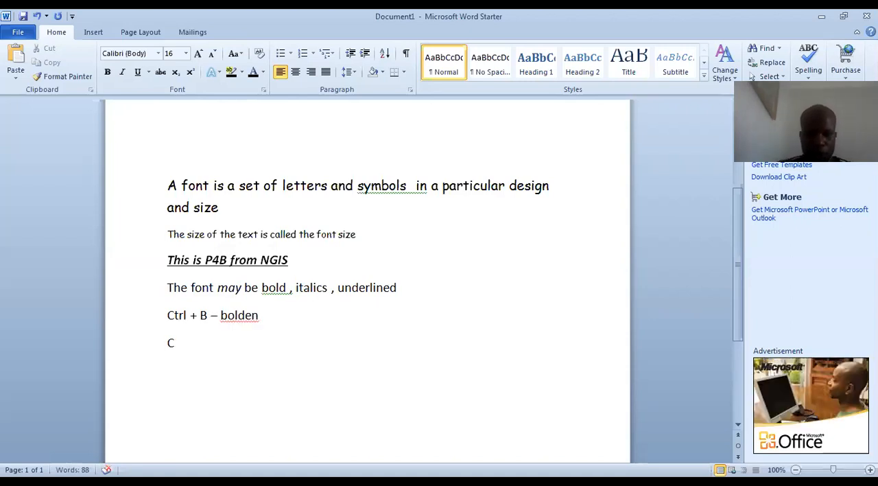
text(trl +)
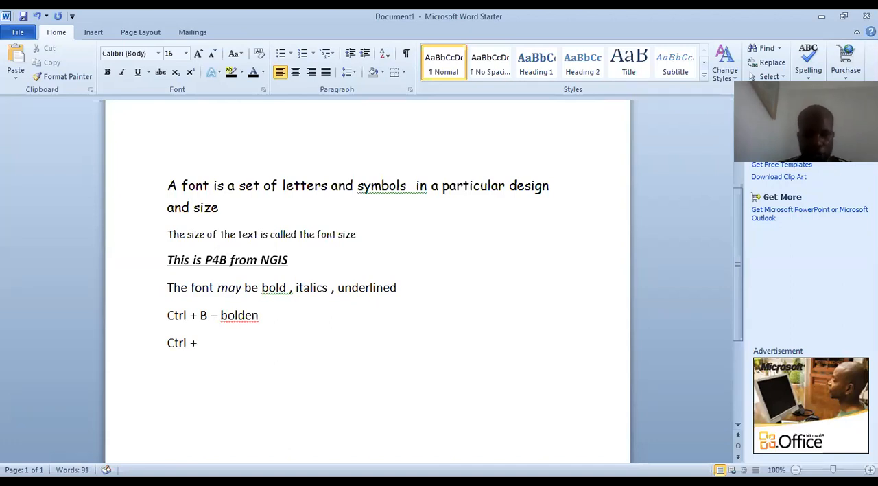
text( I - to)
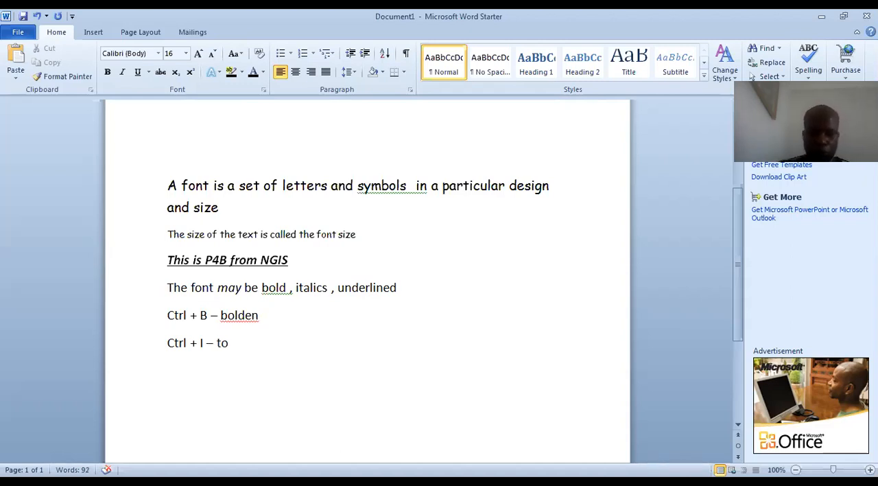
text( put in)
key(ctrl+i)
key(BackSpace)
key(BackSpace)
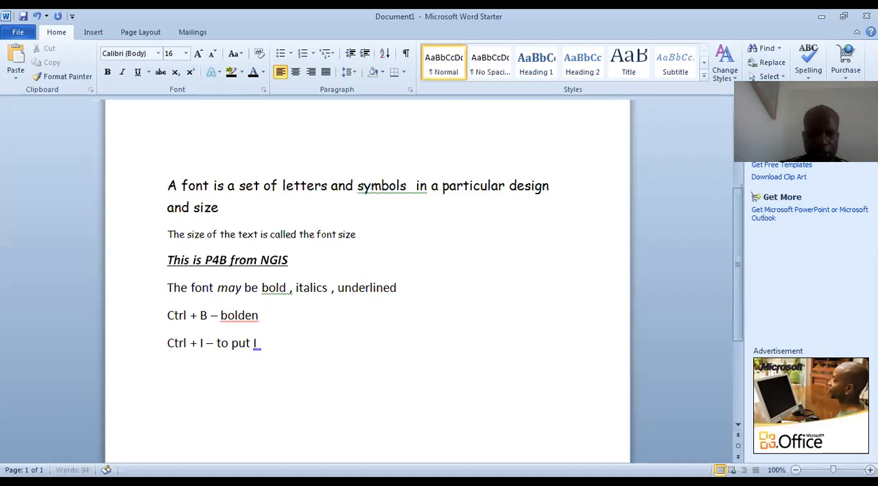
key(BackSpace)
text(n Ita)
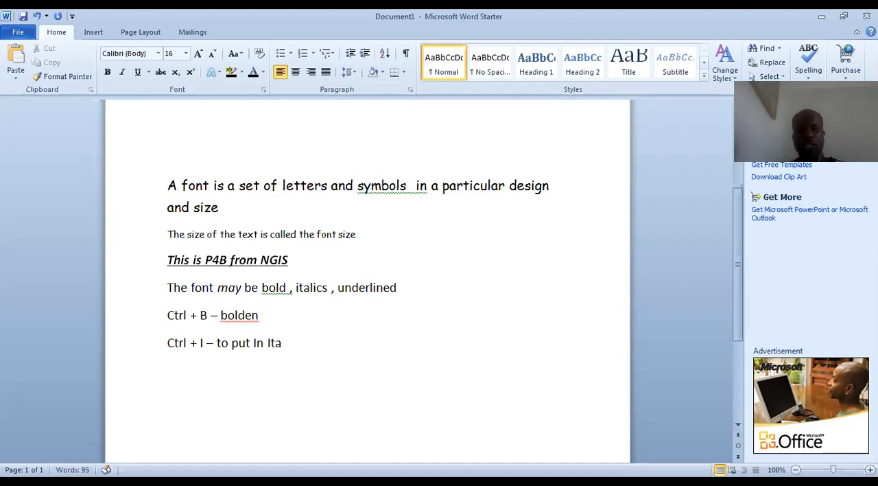
text(lics)
key(Return)
text(Ctrl + U - to underline)
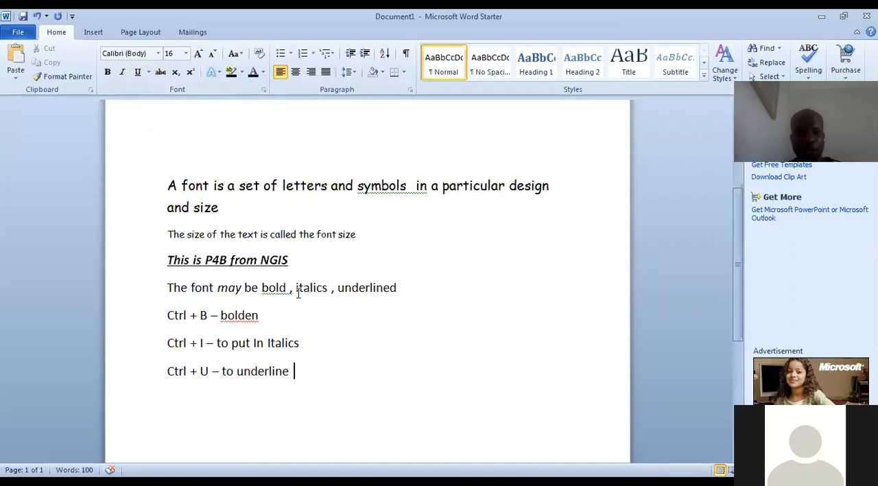
Apply a wavy underline to the line "Ctrl + U – to underline"
key(shift+Left)
key(shift+Left)
key(shift+Left)
key(shift+Left)
key(shift+Left)
key(shift+Left)
key(shift+Left)
key(shift+Left)
key(shift+Left)
key(shift+Left)
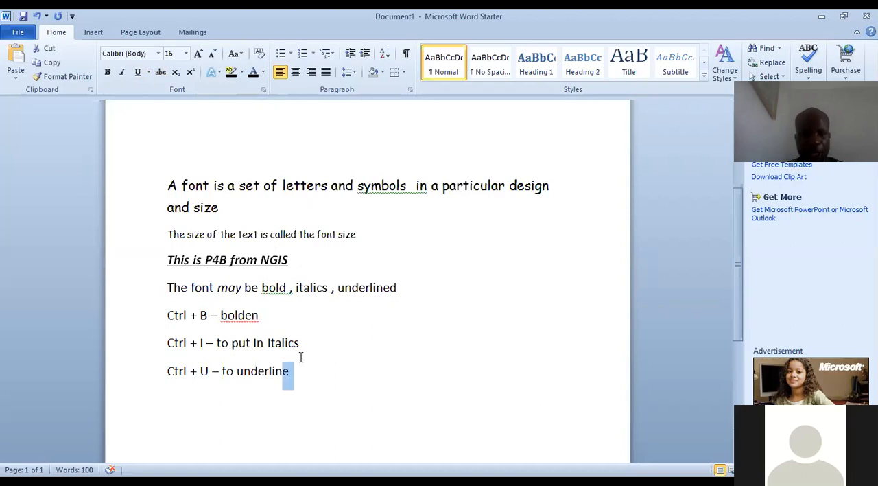
key(shift+Left)
key(shift+Left)
key(shift+Left)
key(shift+Left)
key(shift+Left)
key(shift+Left)
key(shift+Left)
key(shift+Left)
key(shift+Left)
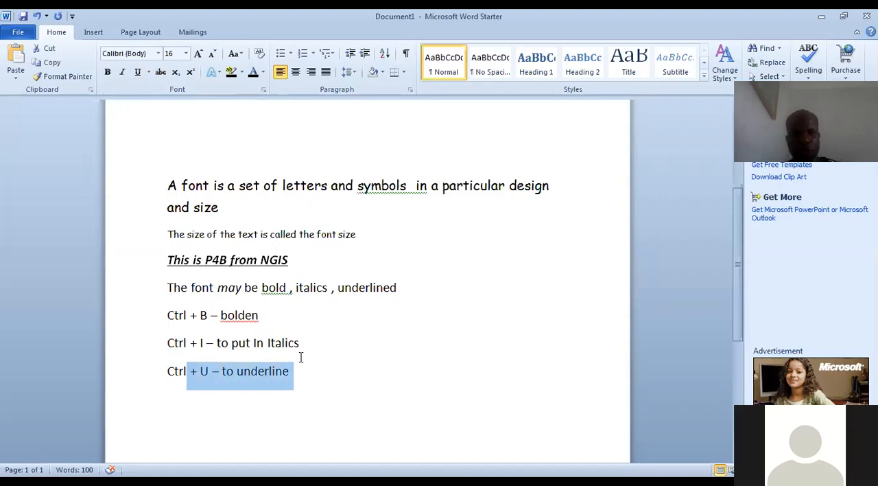
key(shift+Left)
key(shift+Left)
key(shift+Left)
key(shift+Left)
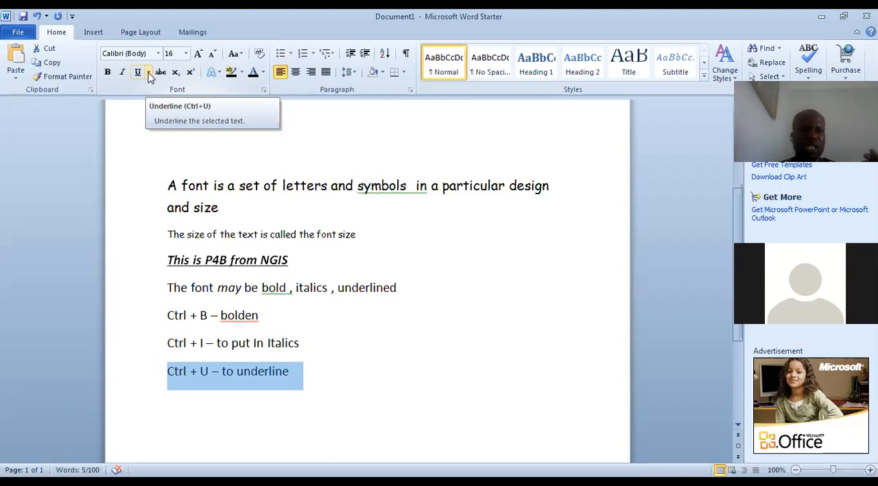
click(149, 72)
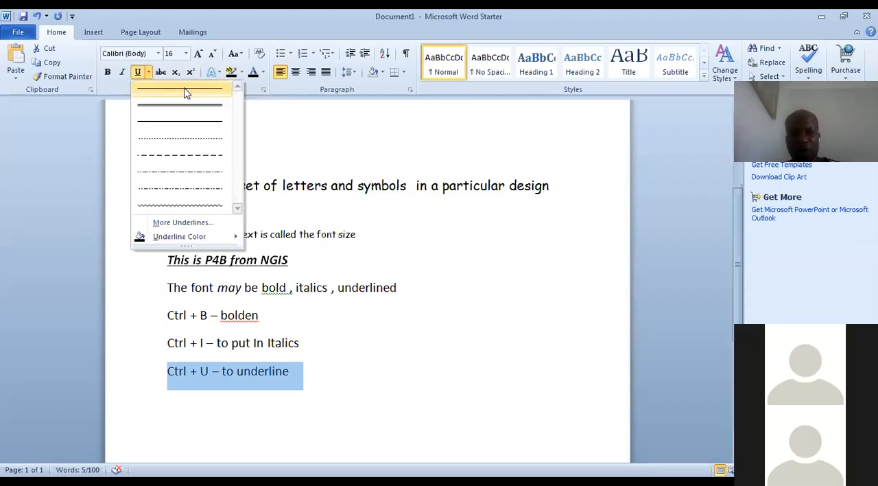
click(190, 203)
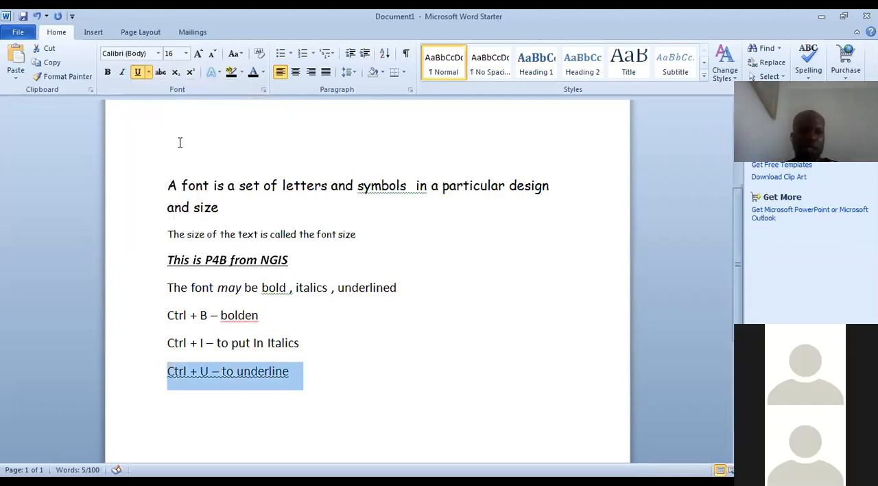
click(263, 72)
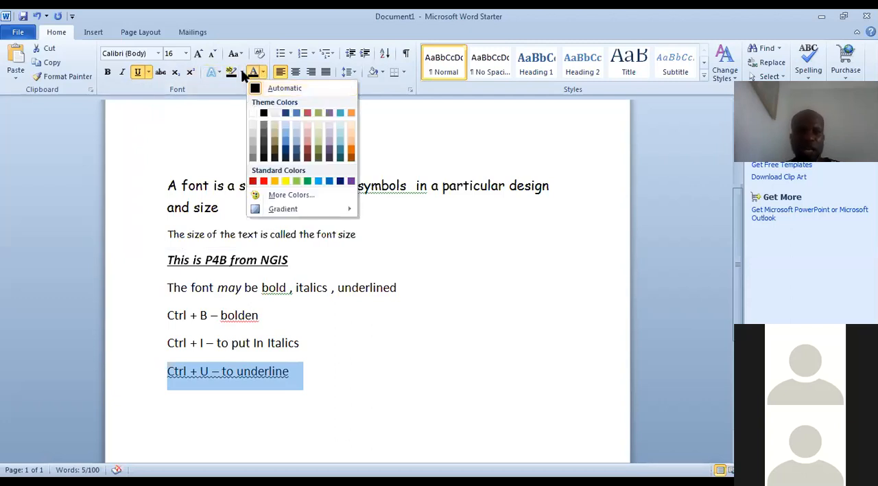
click(241, 73)
click(220, 73)
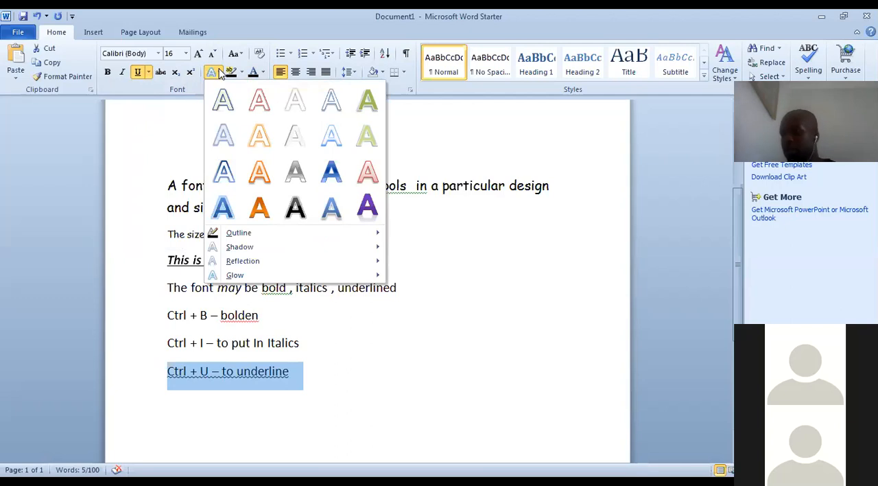
click(493, 325)
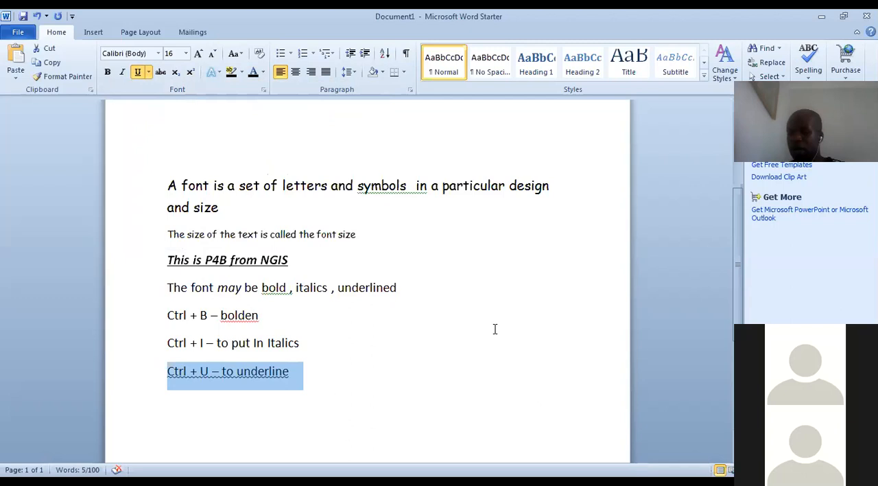
Append "how does the superscript and subscript work" to the end of the "Ctrl + U – to underline" line
click(316, 373)
text(how does the super)
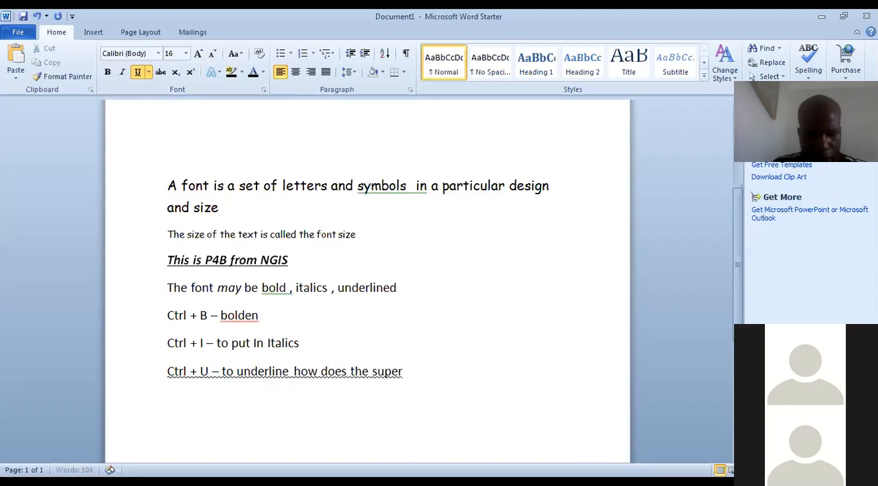
text(script worl)
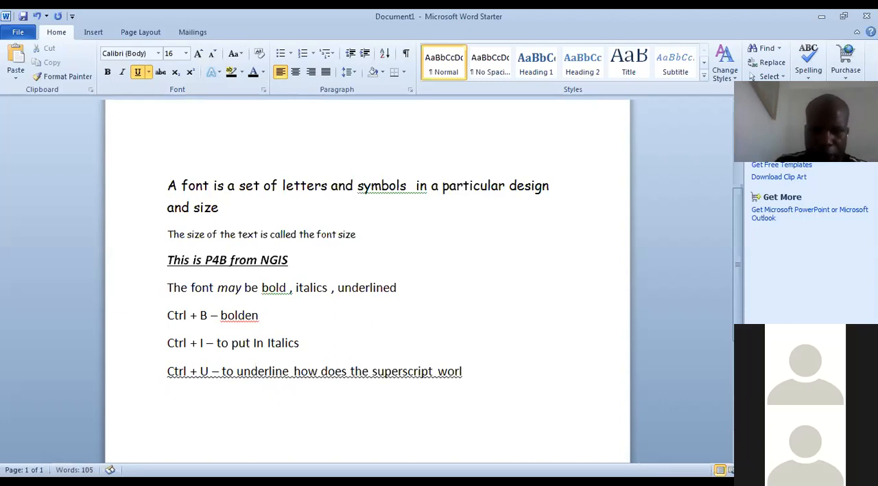
key(BackSpace)
key(BackSpace)
key(BackSpace)
key(BackSpace)
text(and sub)
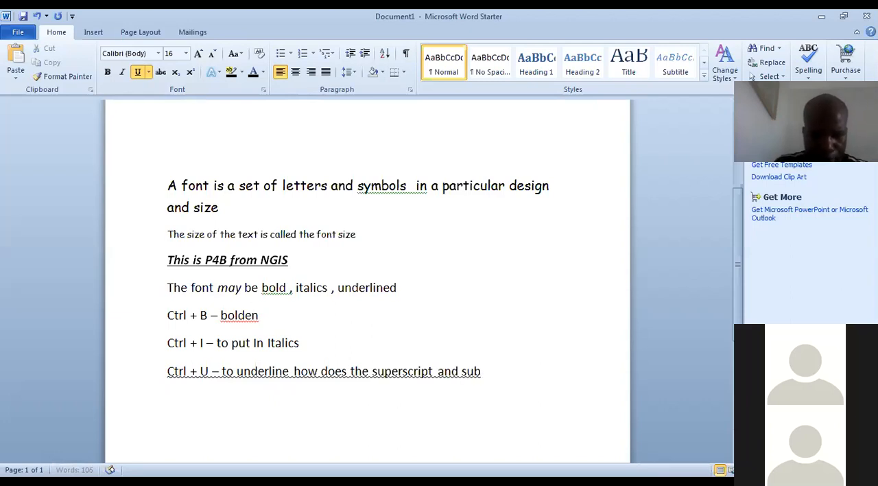
text(scrip)
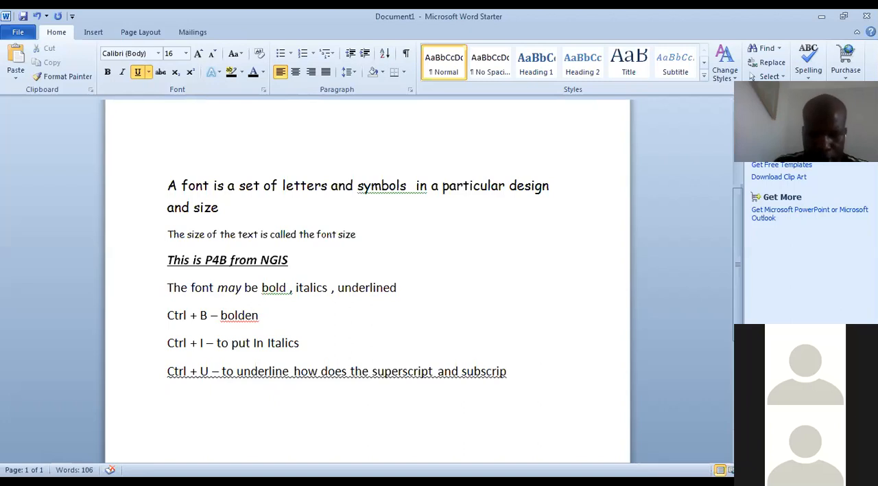
text(t work)
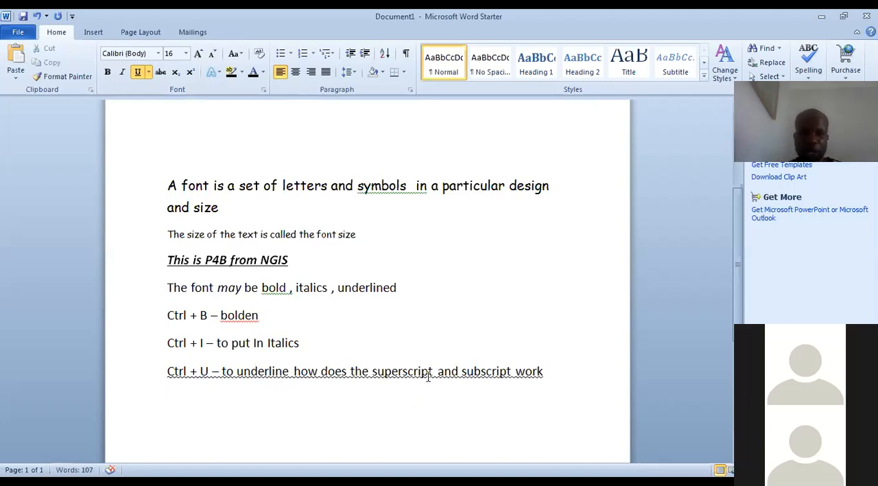
Remove the underline from the phrase "how does the superscript and subscript work"
click(321, 371)
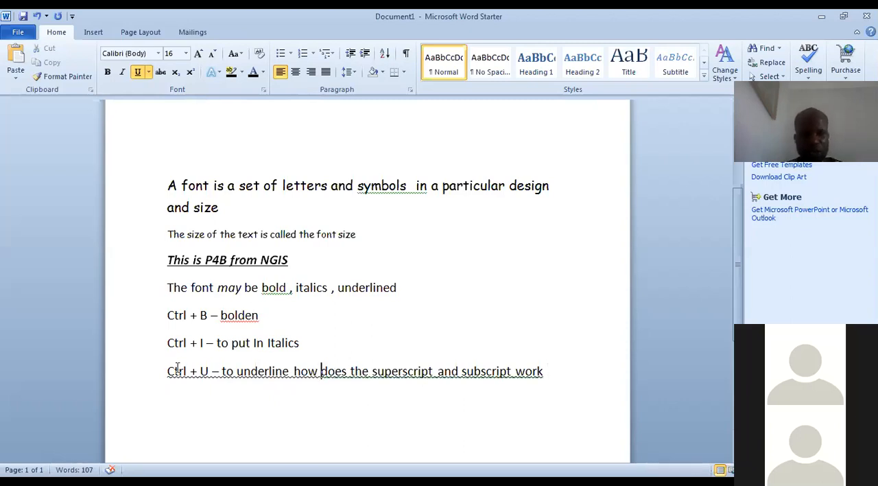
drag(294, 371, 531, 371)
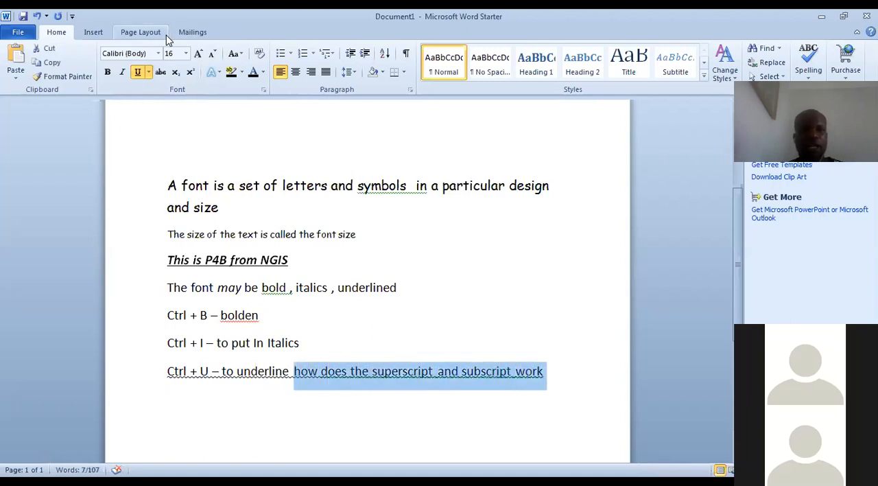
click(137, 72)
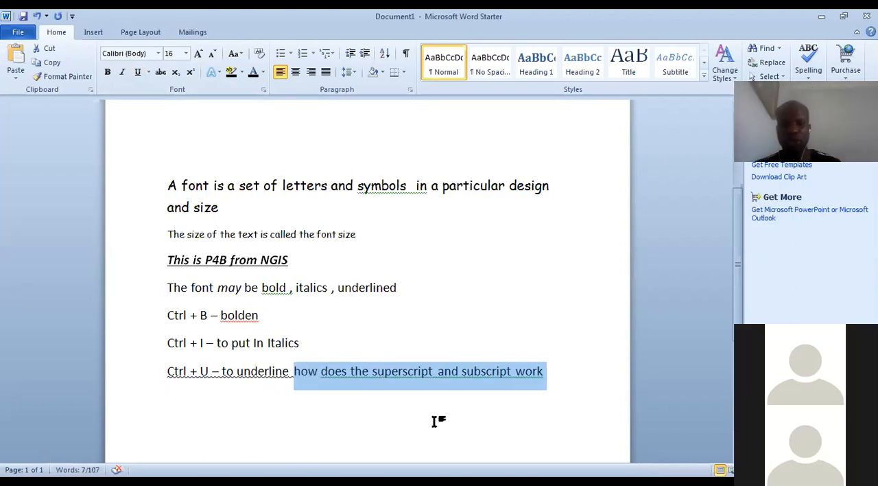
Format the word "superscript" in the underline shortcut line as superscript
click(430, 392)
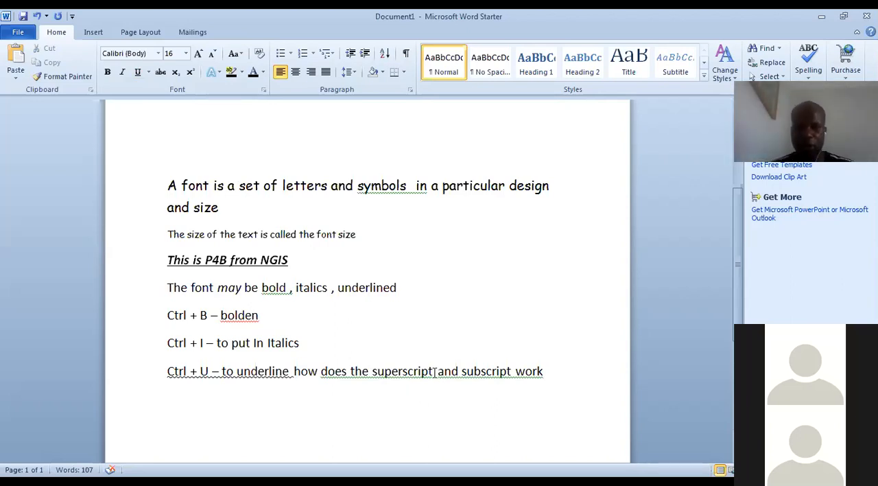
key(shift+Left)
key(shift+Left)
key(shift+Left)
key(shift+Left)
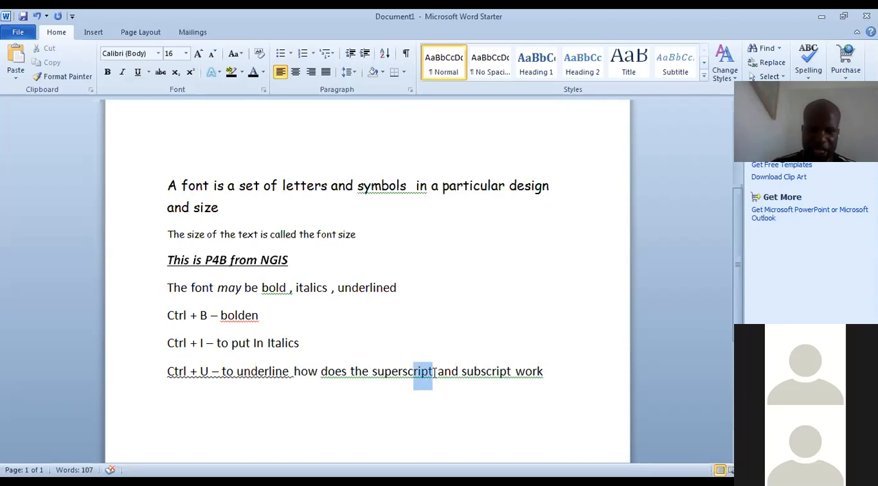
key(shift+Left)
key(shift+Left)
key(shift+Left)
key(shift+Left)
key(shift+Left)
key(shift+Left)
key(shift+Left)
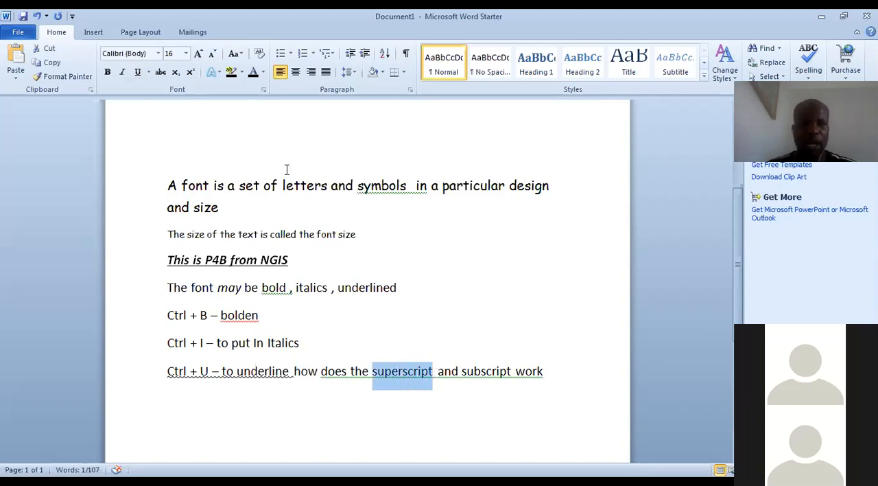
click(191, 73)
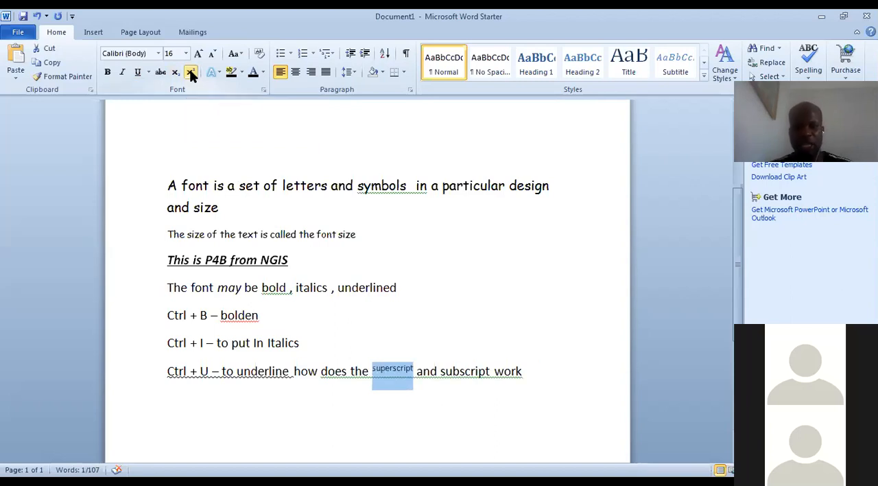
click(369, 372)
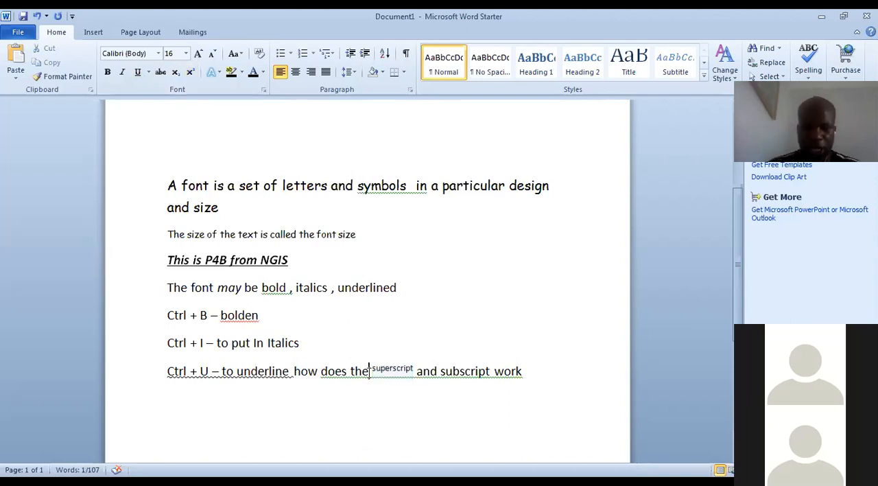
Add a new line reading "The shortcut is ctrl + shift + +" below the superscript and subscript question
click(536, 371)
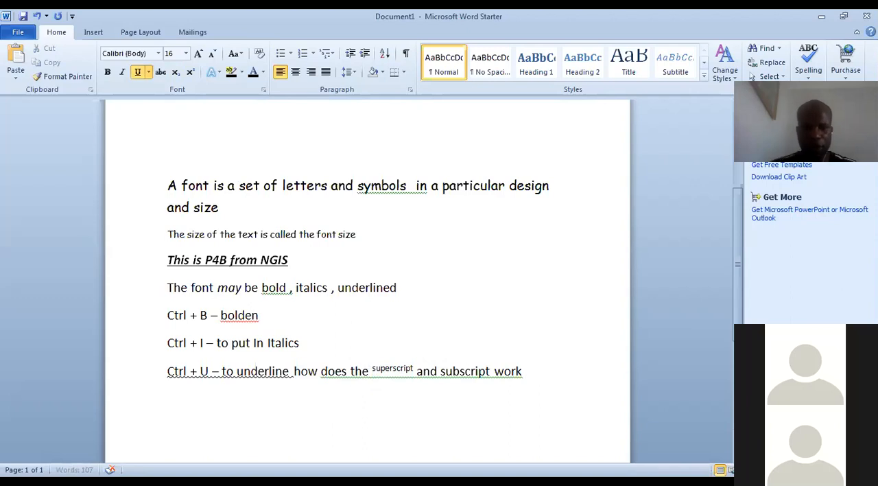
key(Return)
text(The short)
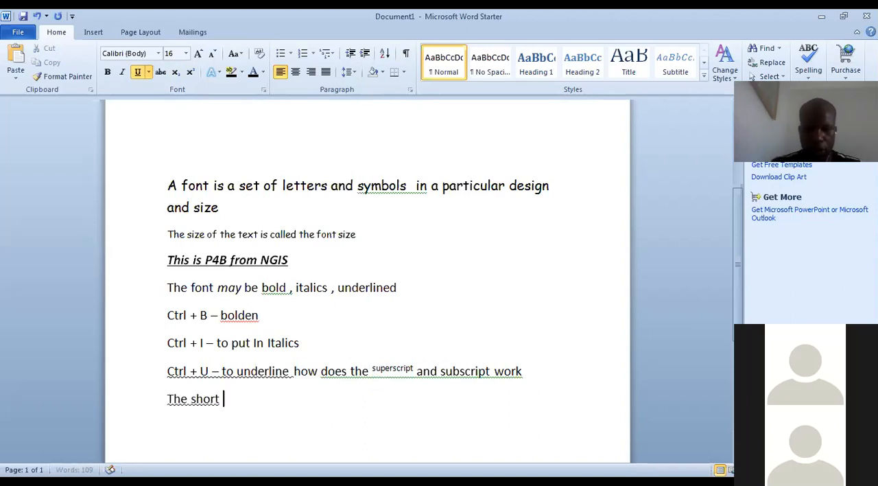
key(BackSpace)
text(cut is co)
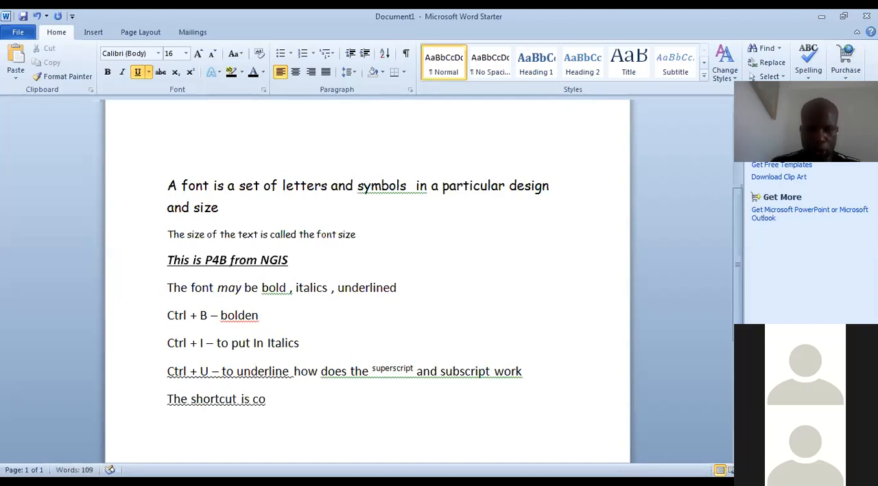
key(BackSpace)
text(trl)
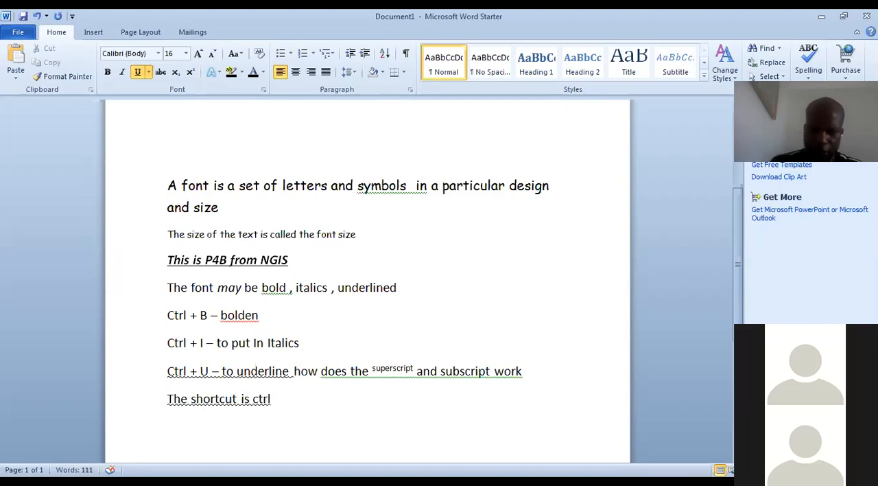
text( + shift)
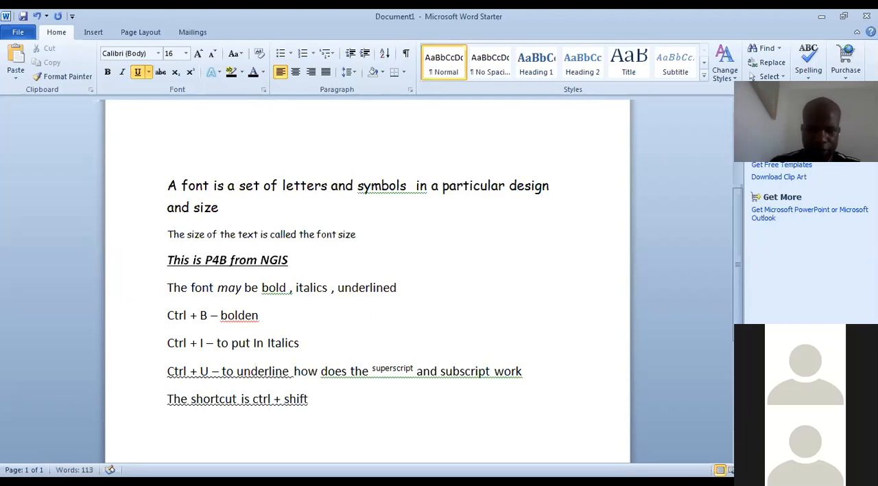
text( + +)
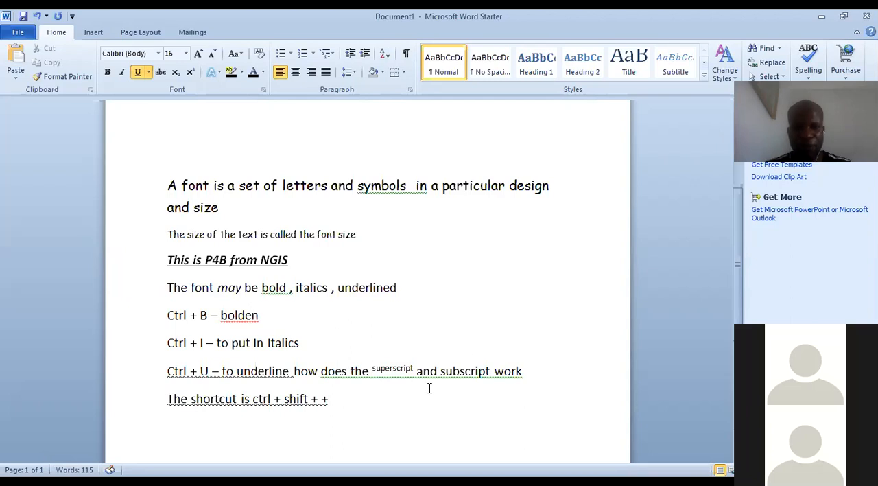
Format the word "the" before "superscript" as superscript too
click(370, 374)
key(shift+Left)
key(shift+Left)
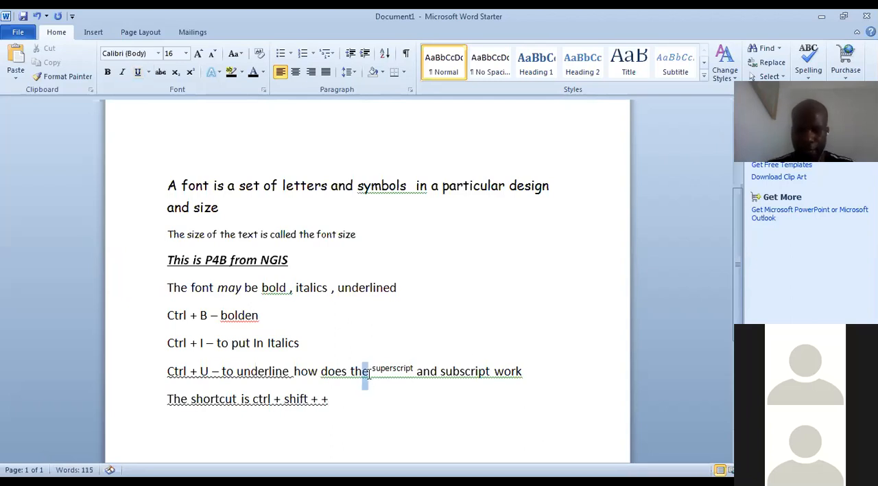
key(shift+Left)
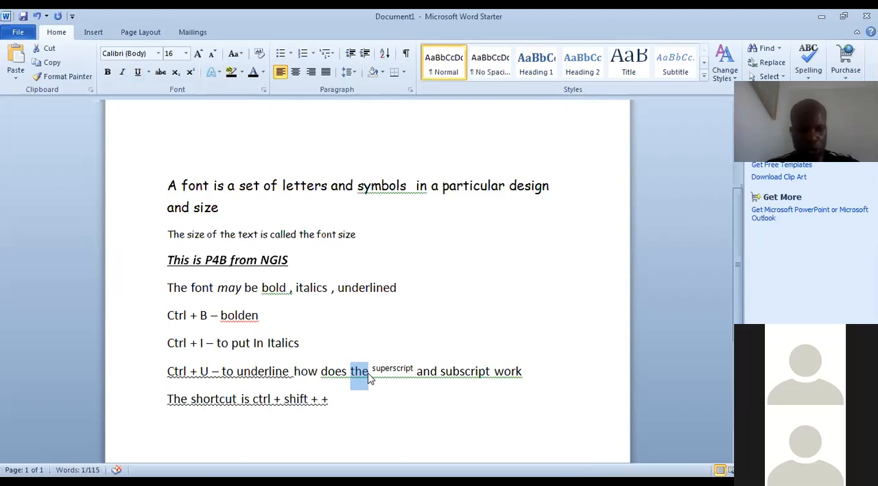
key(ctrl+shift+plus)
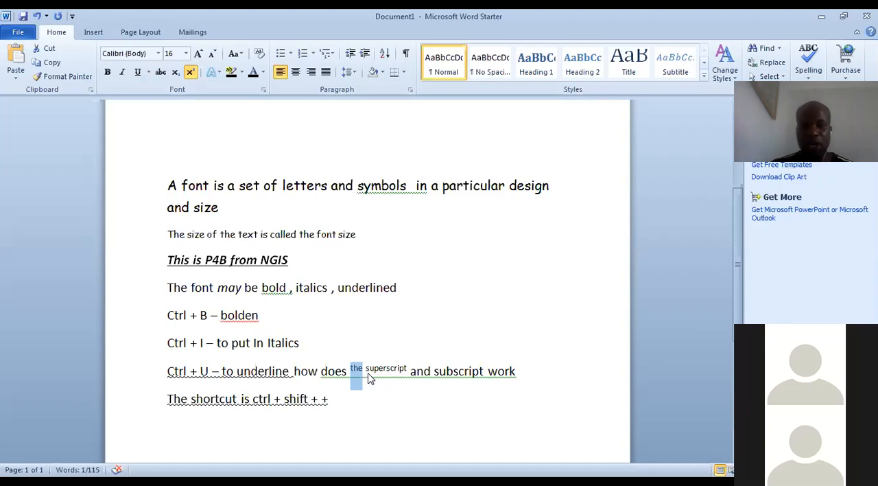
Append "4th" with a superscript ending to the shortcut line and start a new line below it
click(334, 405)
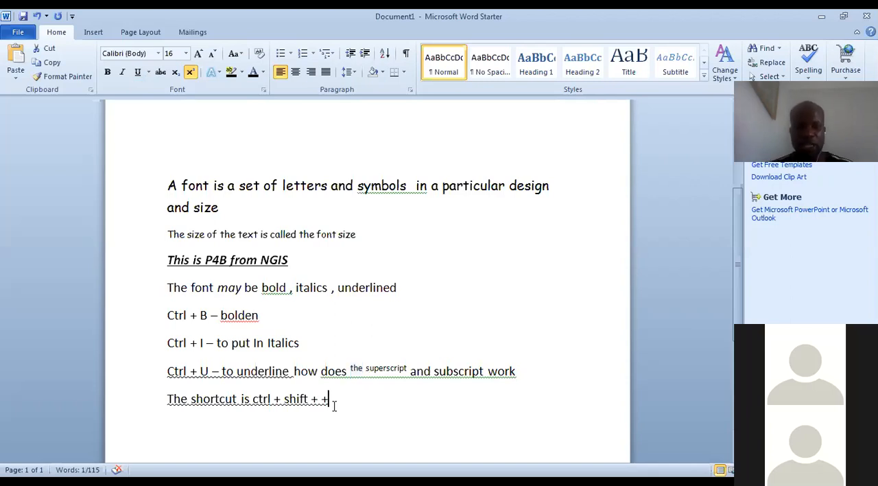
key(Return)
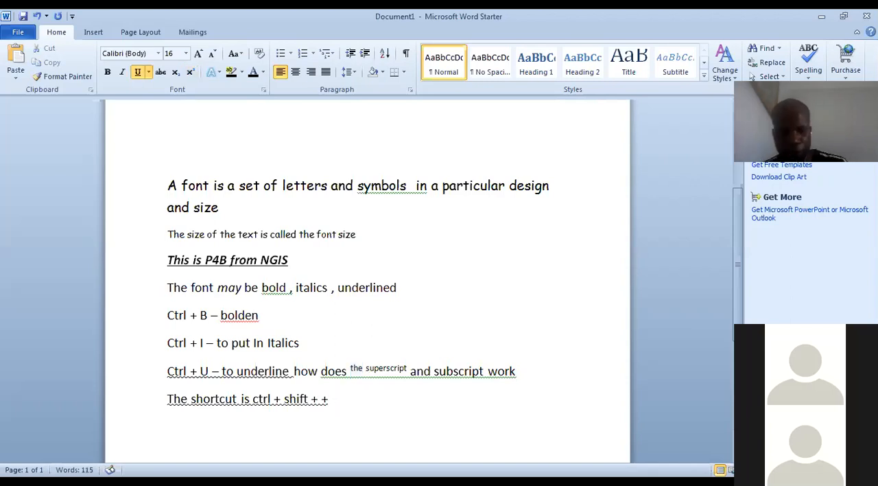
text(4th)
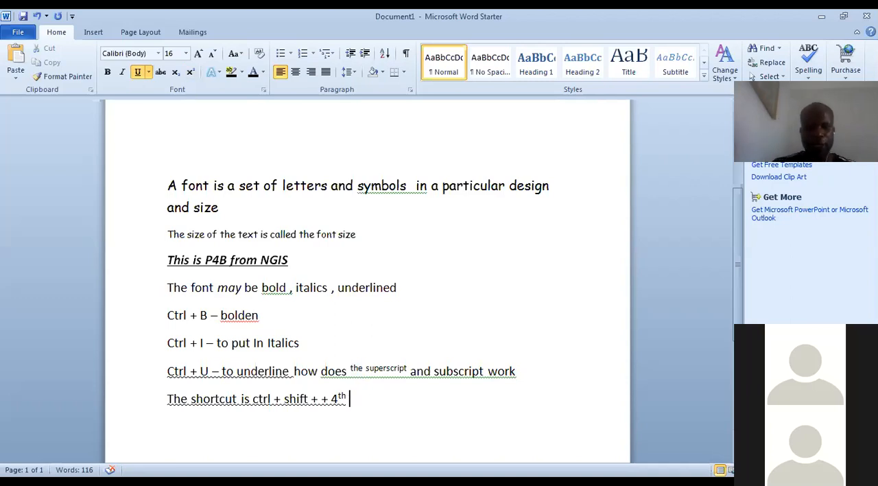
key(Return)
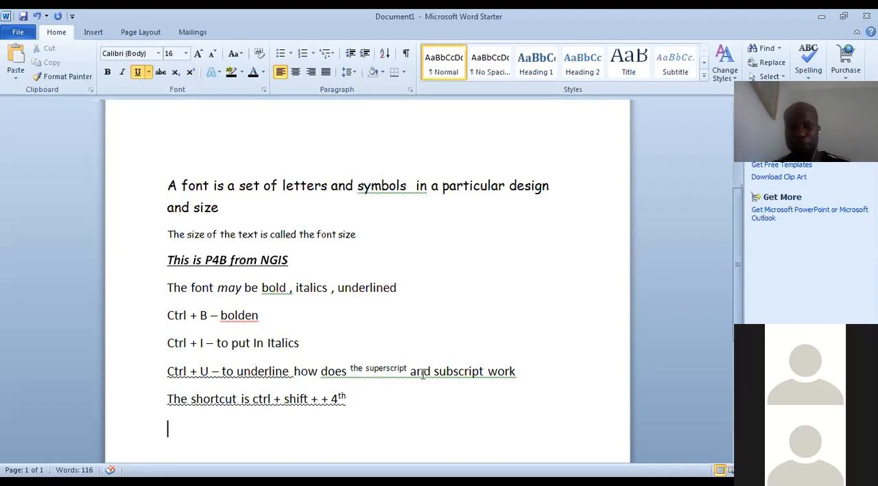
Format the word "subscript" in the underline shortcut line as subscript
double_click(485, 371)
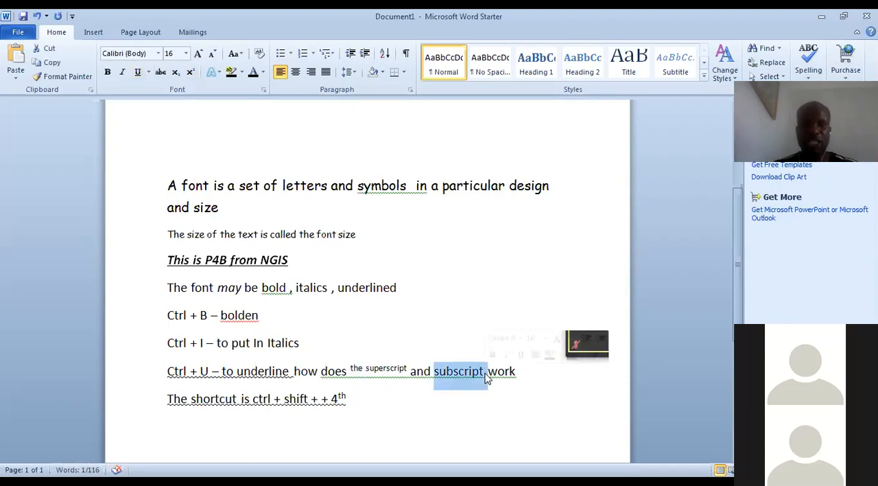
click(177, 74)
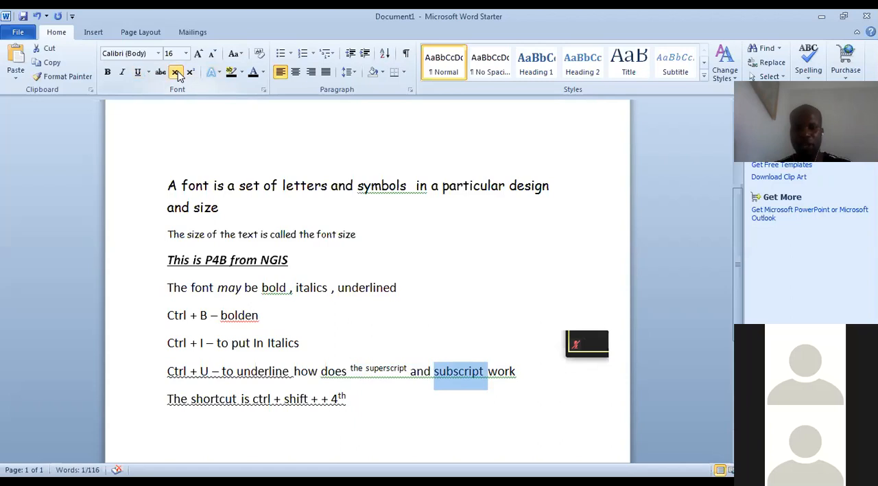
click(501, 358)
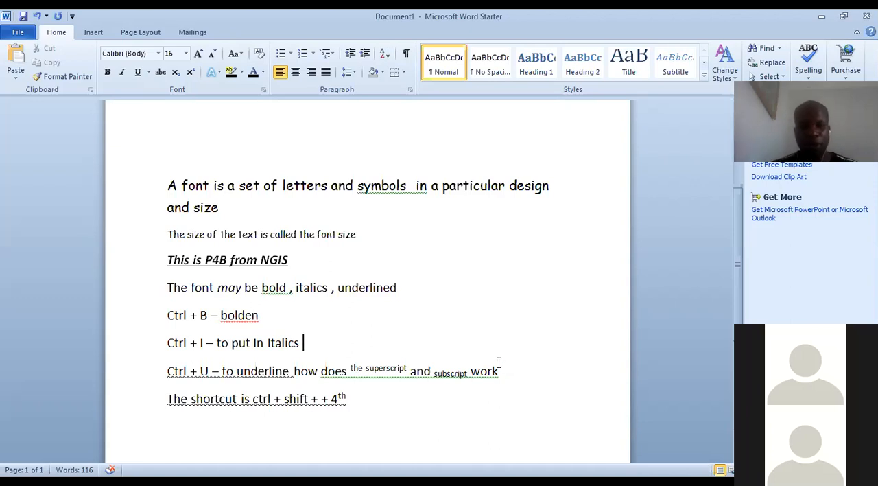
Add the text "H2O" on a new line below the superscript shortcut line
click(375, 410)
key(Return)
text(H2o)
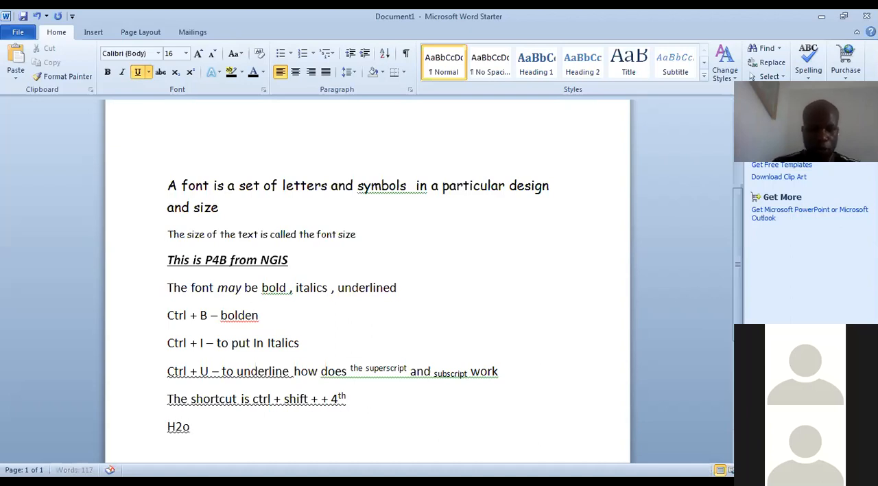
key(BackSpace)
text(O)
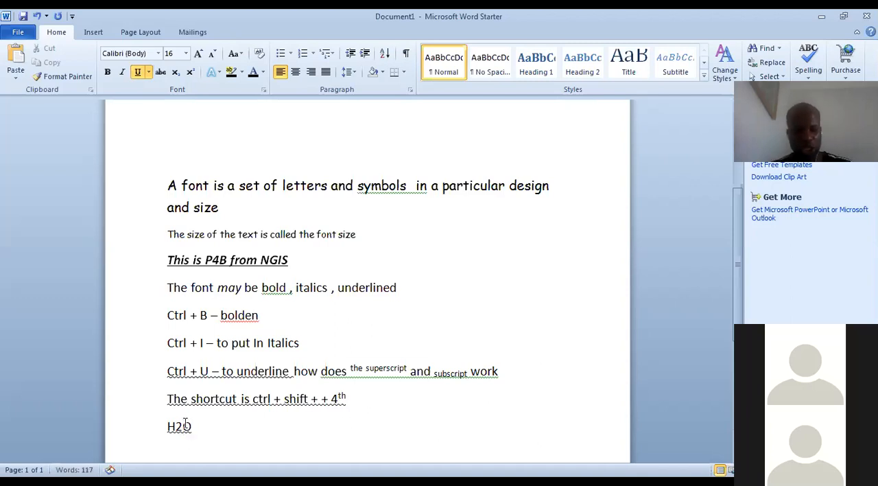
Format the 2 in H2O as subscript
drag(183, 425, 176, 427)
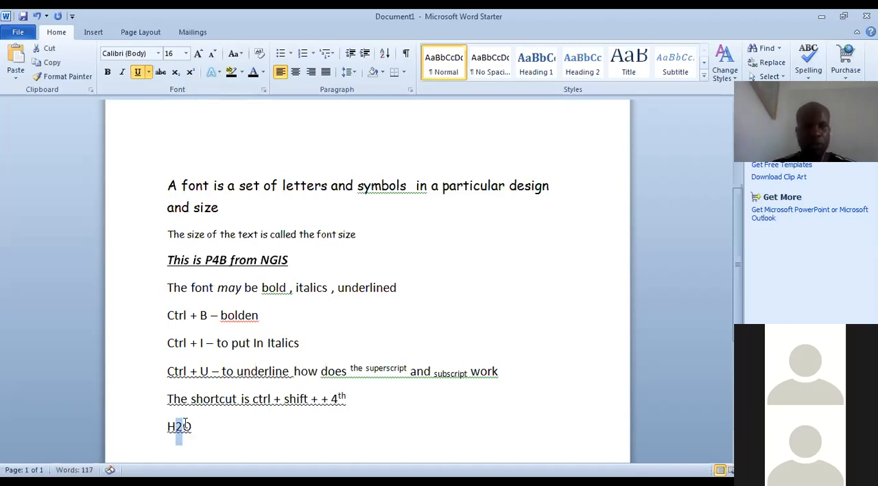
click(175, 74)
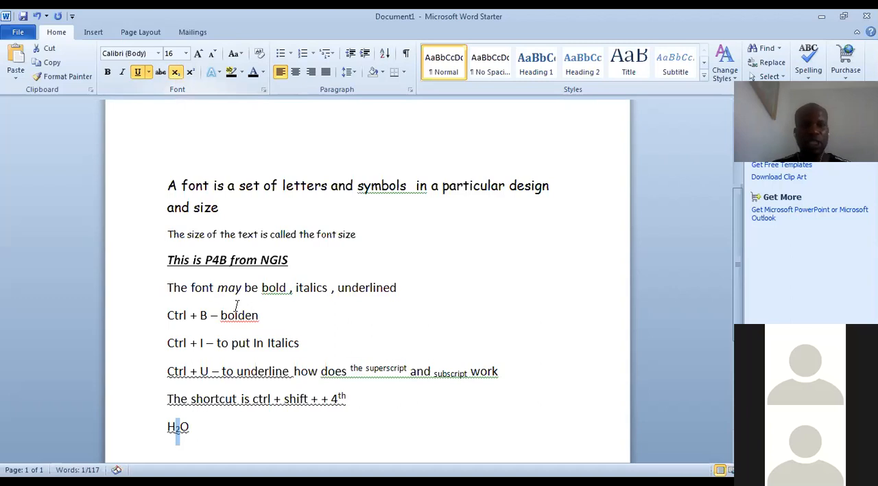
click(193, 427)
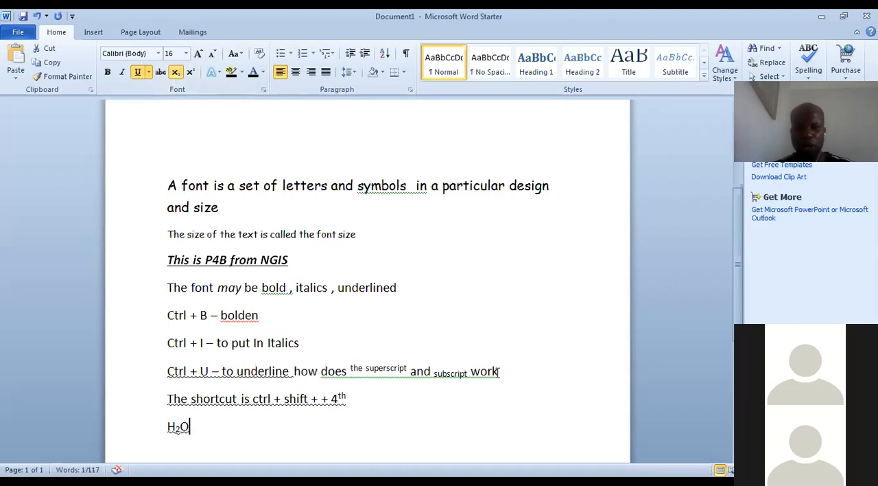
Replace the H2O on the last line with the text "Shortcut is ctrl +="
drag(498, 371, 472, 376)
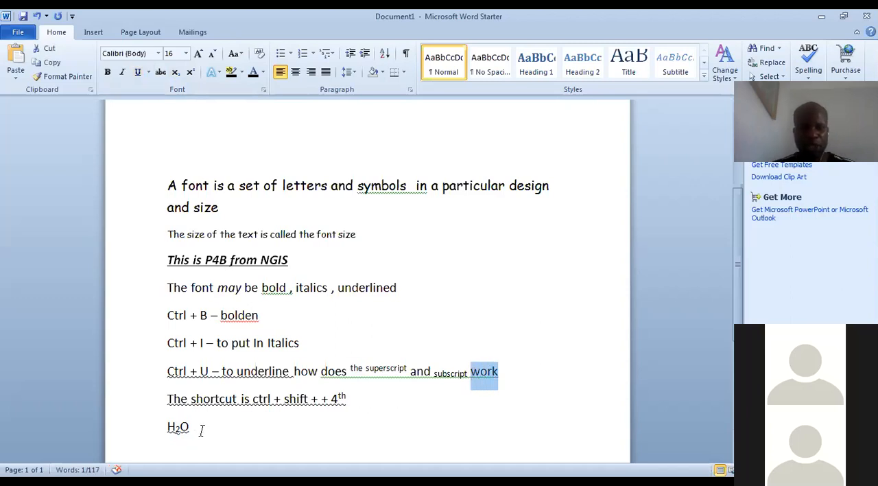
click(192, 427)
key(BackSpace)
key(BackSpace)
key(BackSpace)
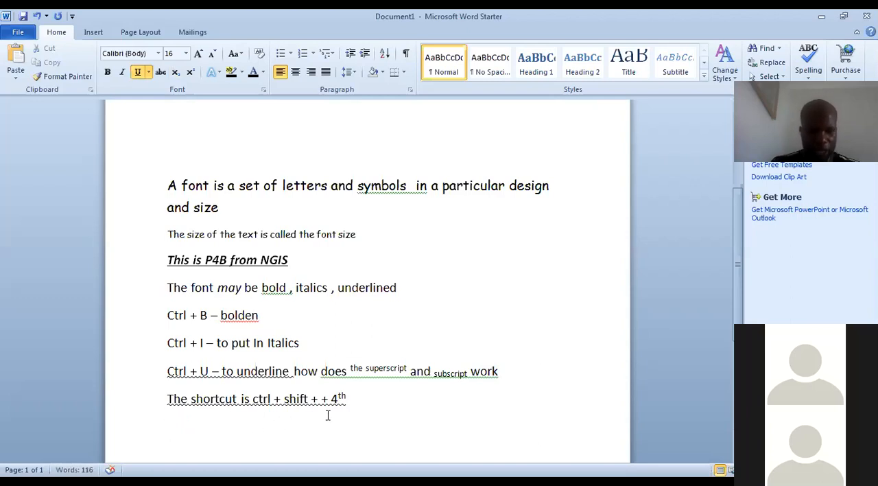
text(S)
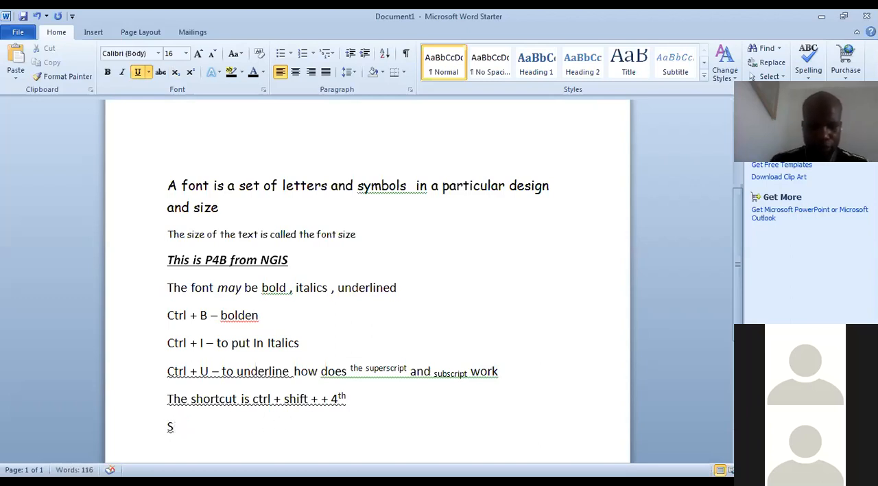
text(hortcut )
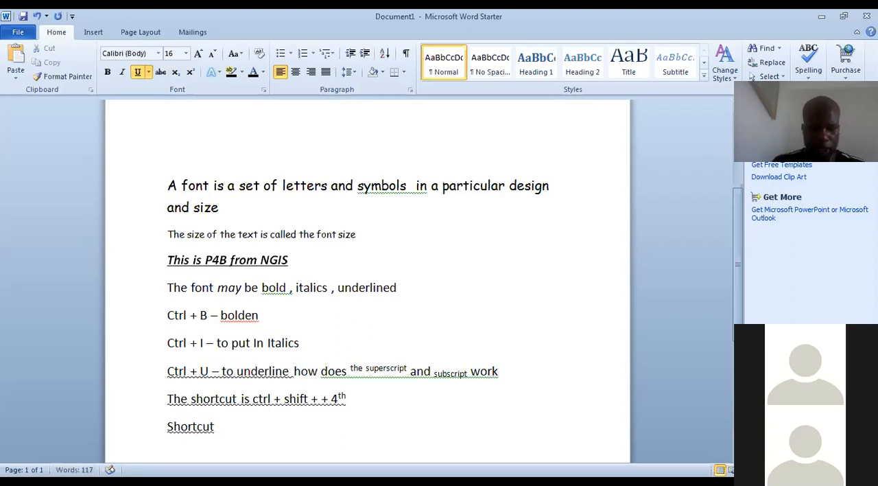
text(is ctrl )
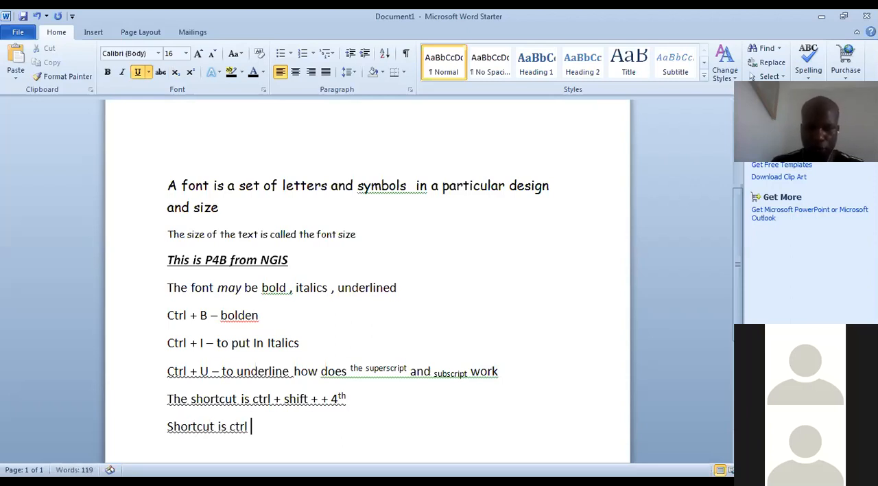
text(+=)
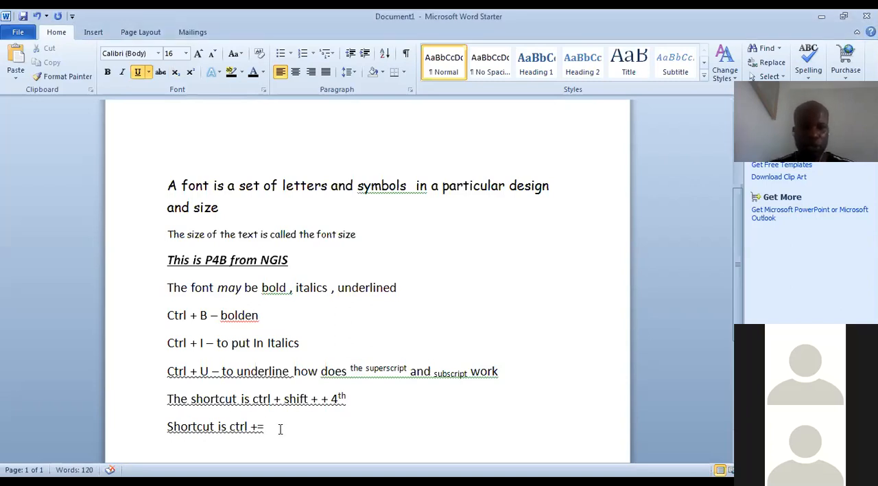
Format the word "work" at the end of the underline shortcut line as subscript
click(500, 371)
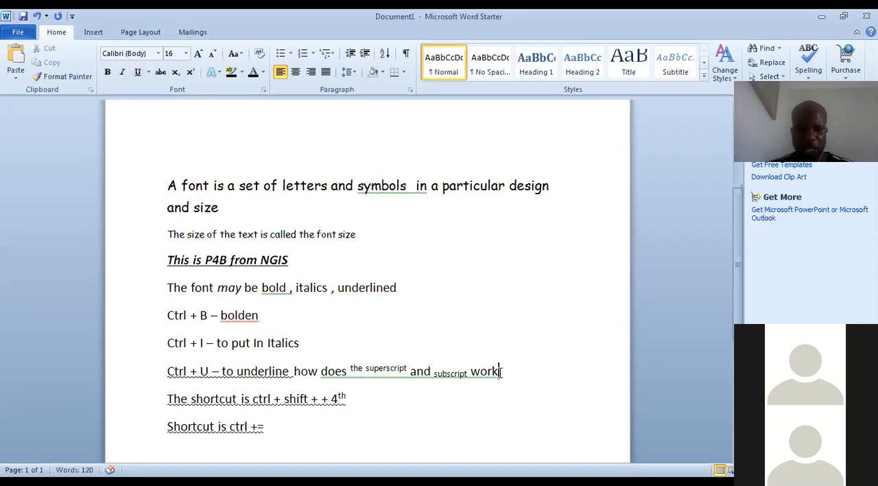
key(shift+Left)
key(shift+Left)
key(shift+Left)
key(shift+Left)
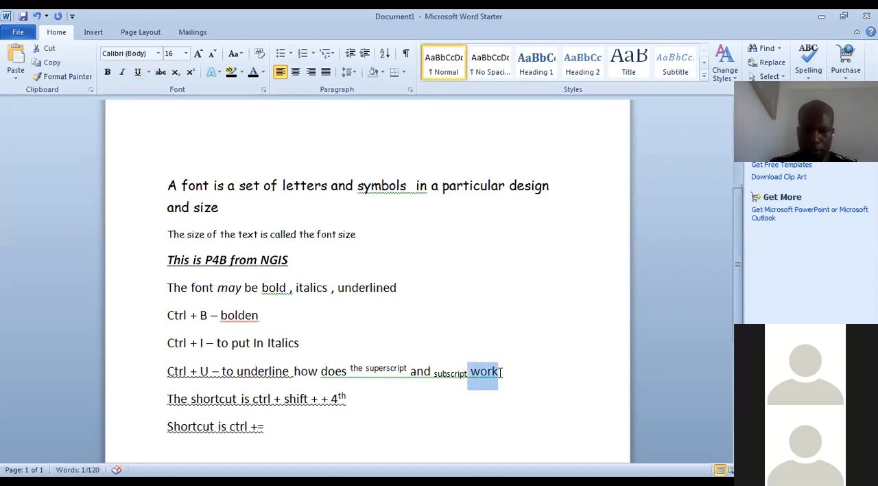
key(ctrl+equal)
click(524, 386)
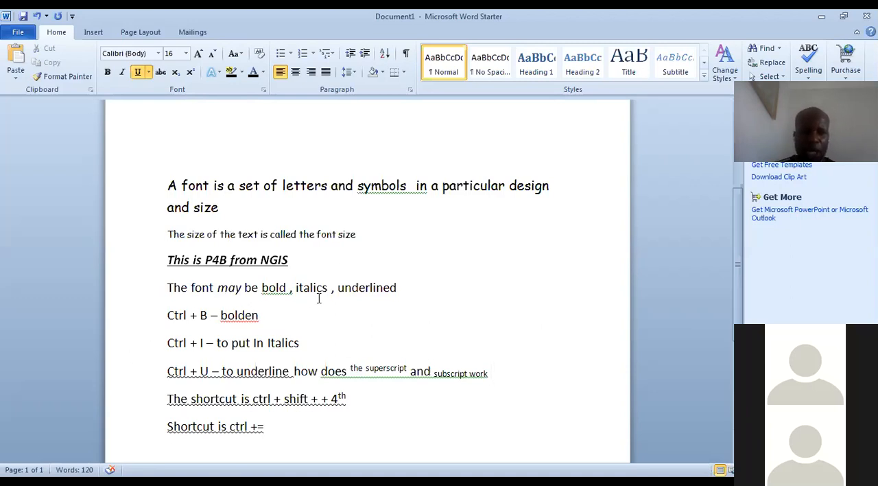
Insert a line reading "Shortcuts" above the "Ctrl + B" line
click(406, 291)
key(ctrl+u)
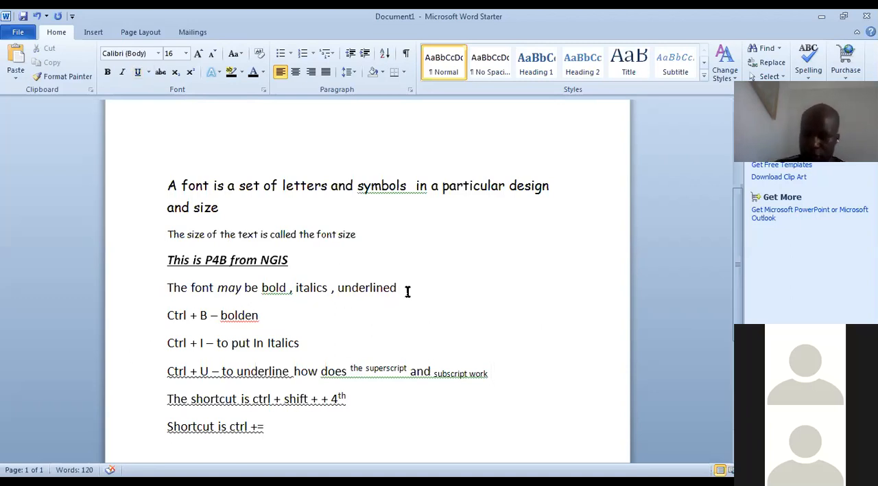
key(Return)
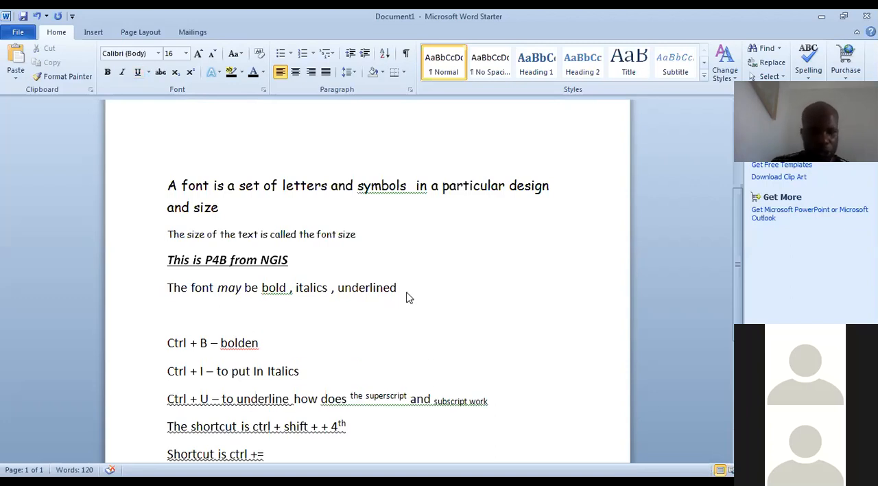
text(Shortcuts)
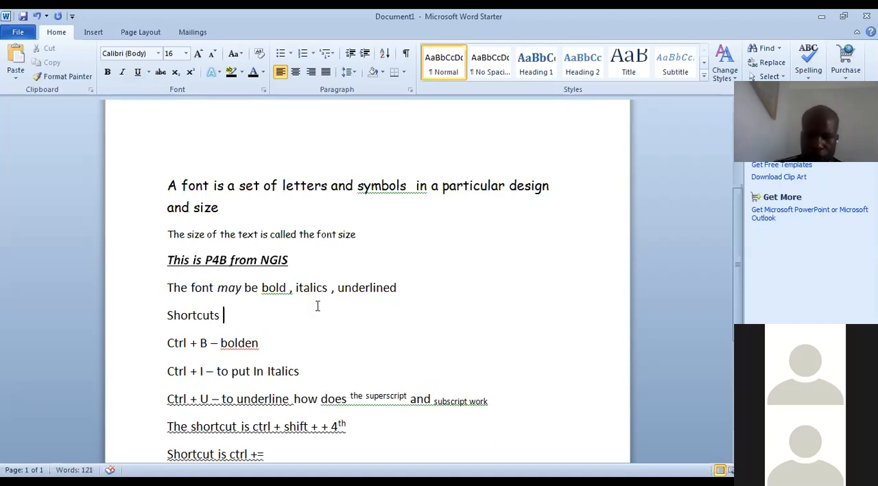
Change the font color of the "Shortcuts" heading to the standard green
key(shift+Left)
key(shift+Left)
key(shift+Left)
key(shift+Left)
key(shift+Left)
key(shift+Left)
key(shift+Left)
key(shift+Left)
key(shift+Left)
key(shift+Left)
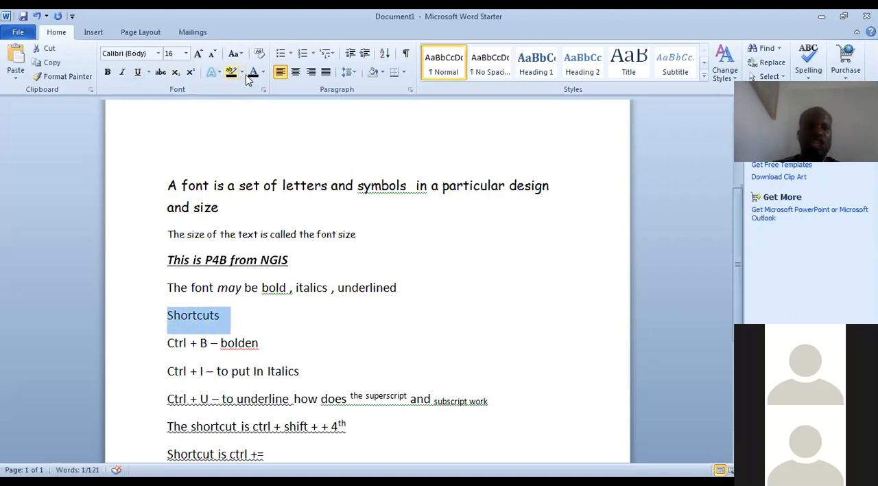
click(263, 72)
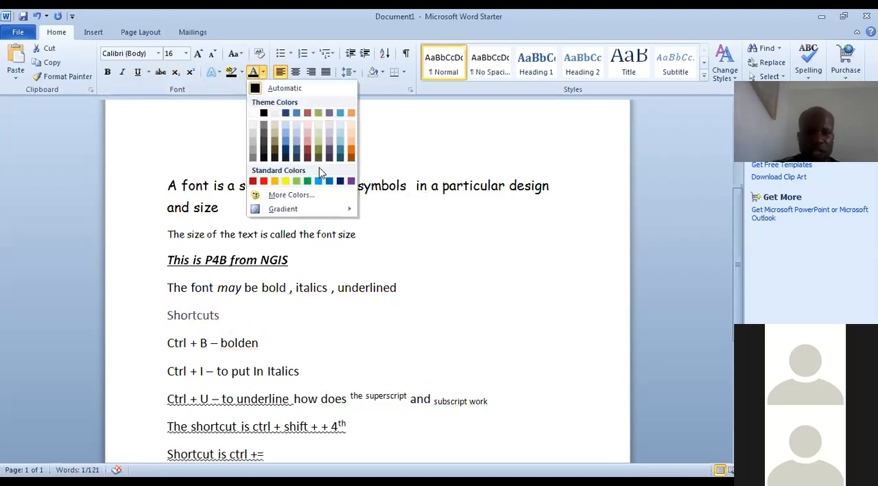
click(308, 180)
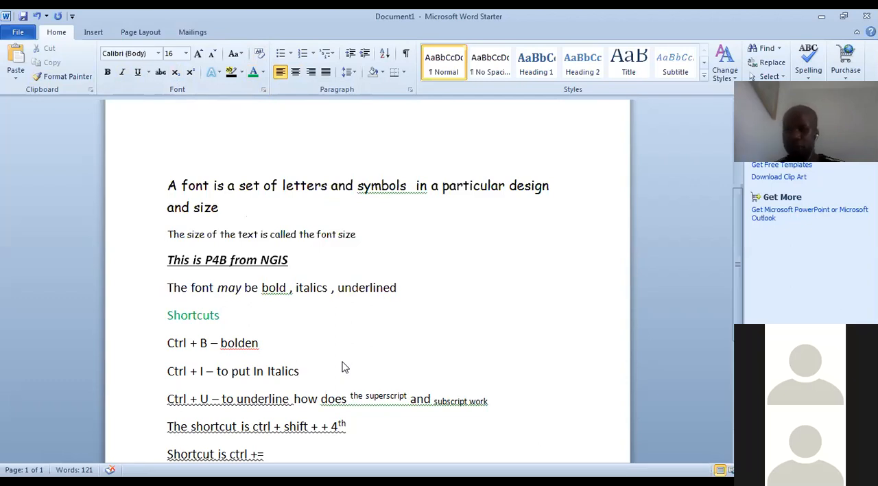
Highlight the whole sentence "The size of the text is called the font size" in bright green
click(356, 237)
click(230, 238)
double_click(186, 245)
click(389, 235)
drag(338, 234, 297, 235)
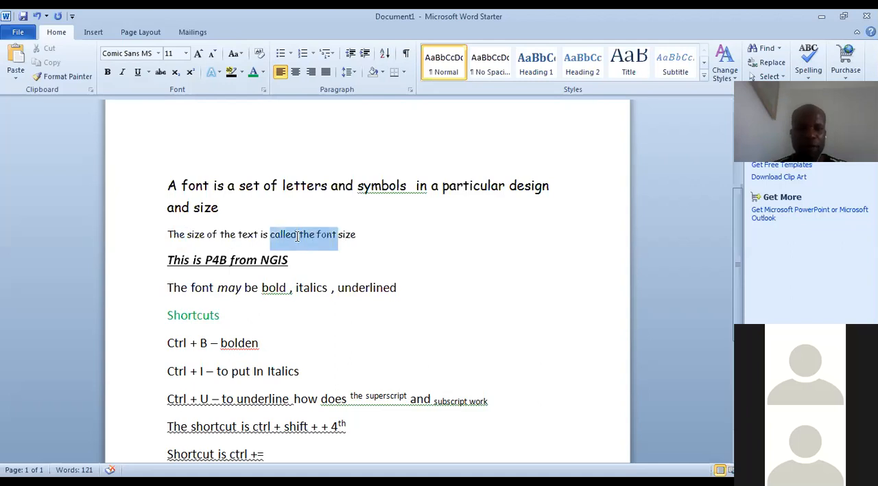
click(357, 234)
key(shift+Left)
key(shift+Left)
key(shift+Left)
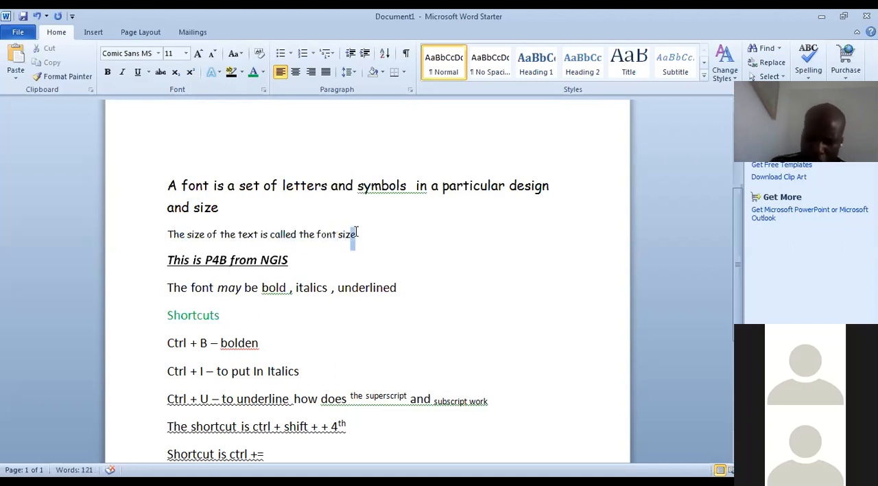
key(shift+Left)
key(shift+Left)
key(shift+Left)
key(shift+Left)
key(shift+Left)
key(shift+Left)
key(shift+Left)
key(shift+Left)
key(shift+Left)
key(shift+Left)
key(shift+Left)
key(shift+Left)
key(shift+Left)
key(shift+Left)
key(shift+Left)
key(shift+Left)
key(shift+Left)
key(shift+Left)
key(shift+Left)
key(shift+Left)
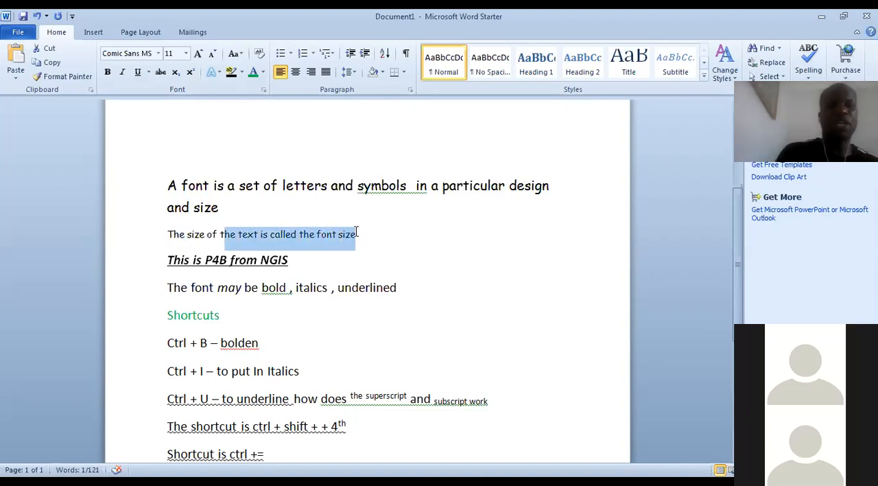
key(shift+Left)
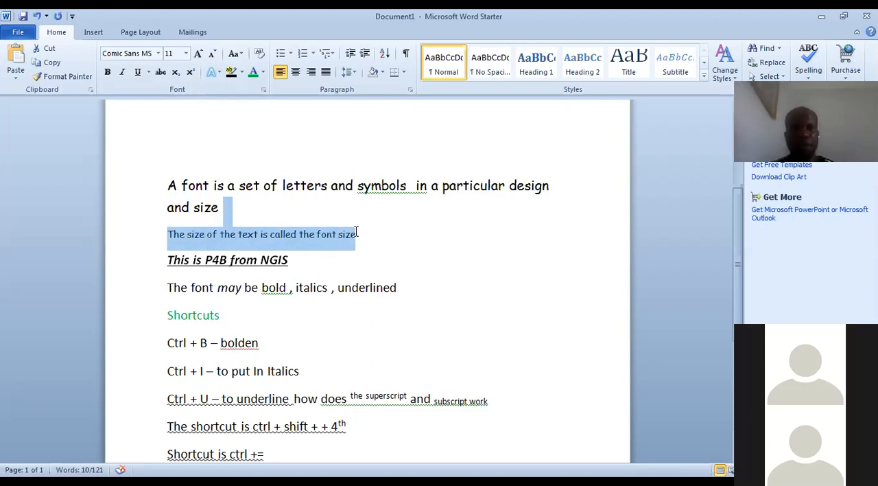
click(263, 73)
click(240, 75)
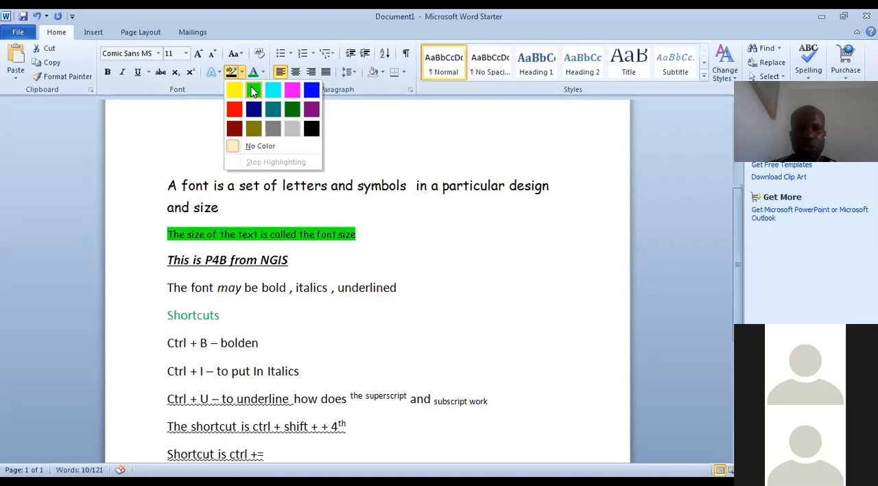
click(253, 90)
Highlight "called the font size", "This is P4B from" and the I in "NGIS" in turquoise
click(241, 75)
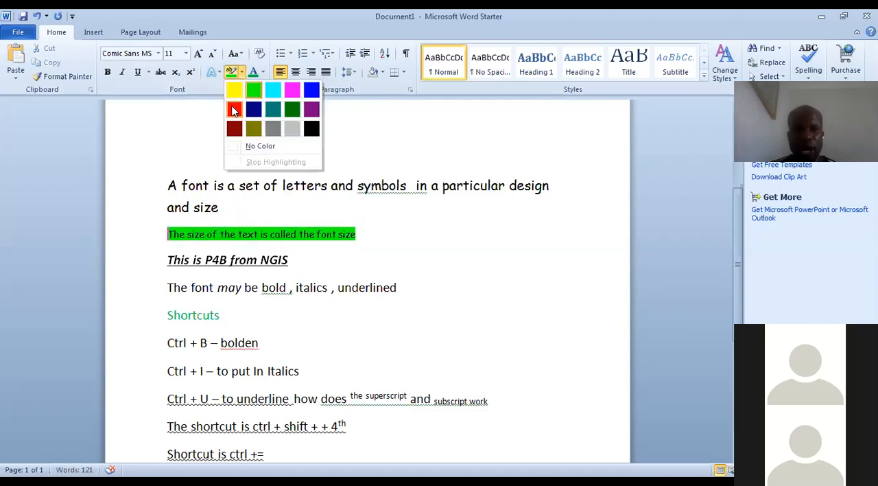
click(231, 147)
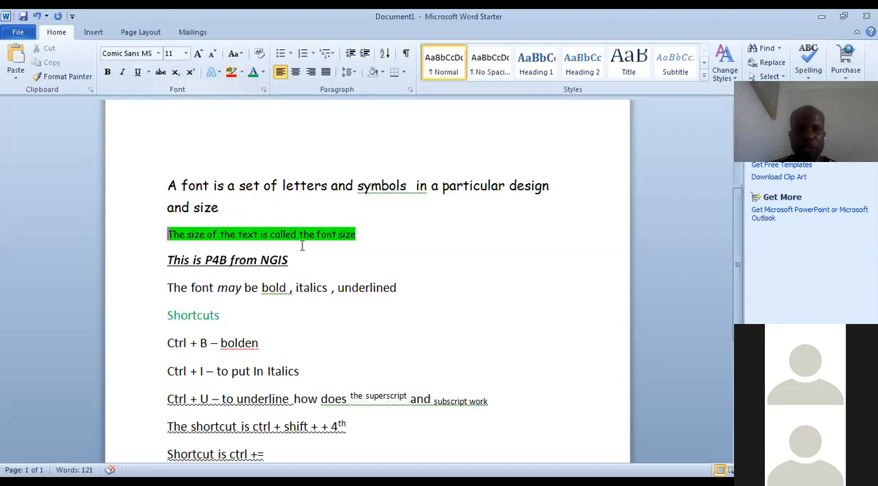
click(241, 72)
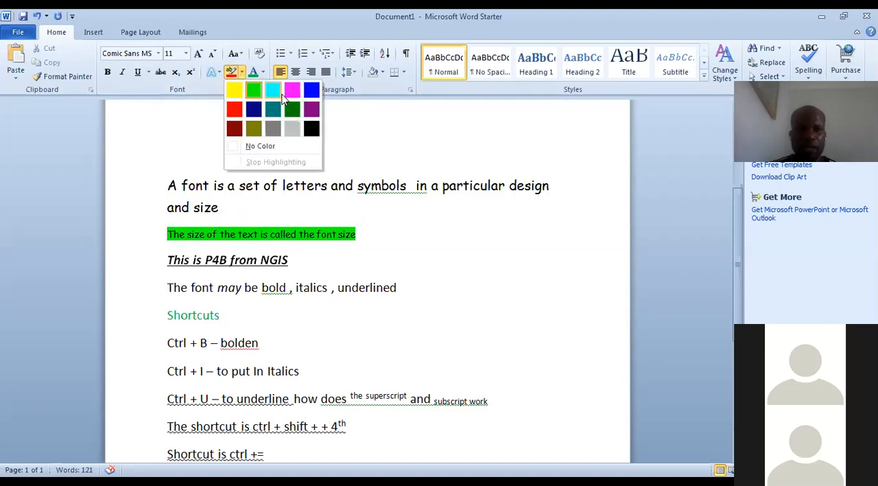
click(278, 95)
mouse_move(259, 262)
mouse_down()
mouse_move(270, 237)
mouse_move(289, 256)
mouse_move(255, 254)
mouse_up()
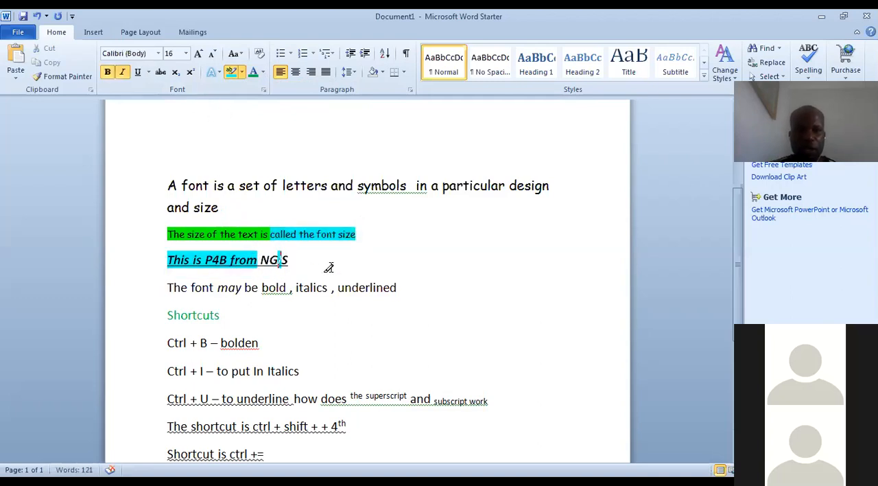
Highlight the line "The font may be bold , italics , underlined" in dark green, from the "he" of "The" through "underline"
click(242, 72)
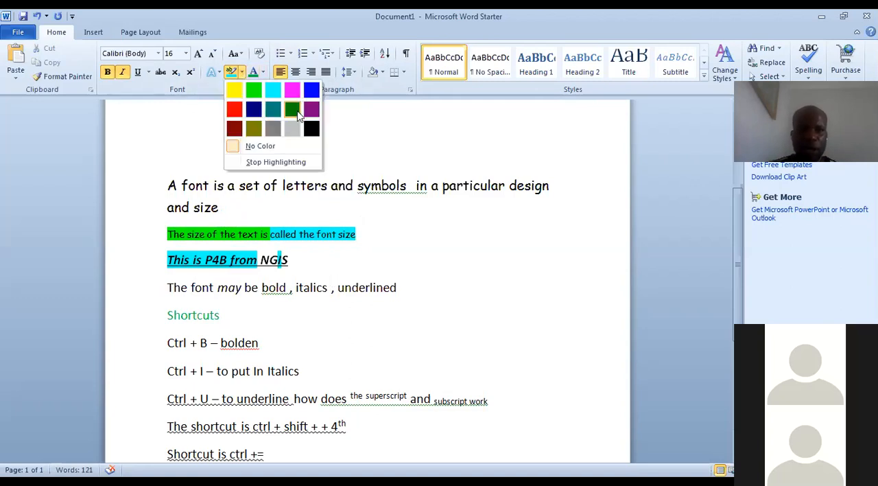
click(293, 111)
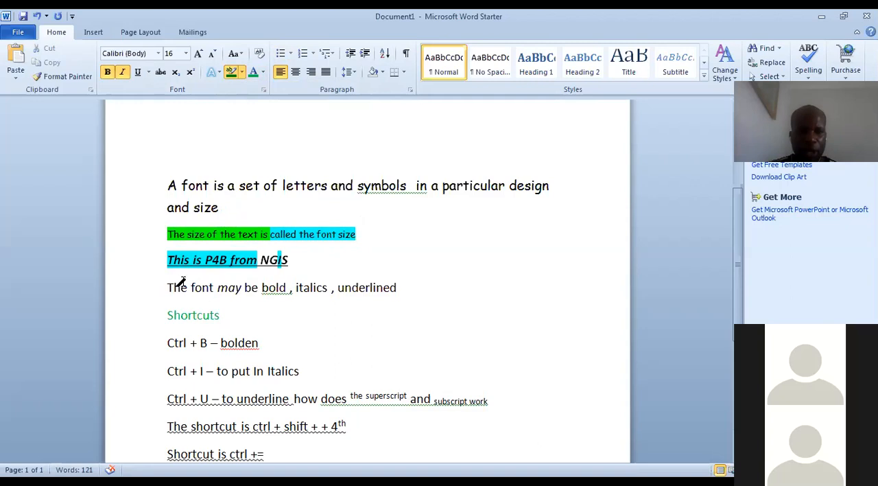
mouse_move(168, 282)
mouse_down()
mouse_move(398, 280)
mouse_move(390, 287)
mouse_up()
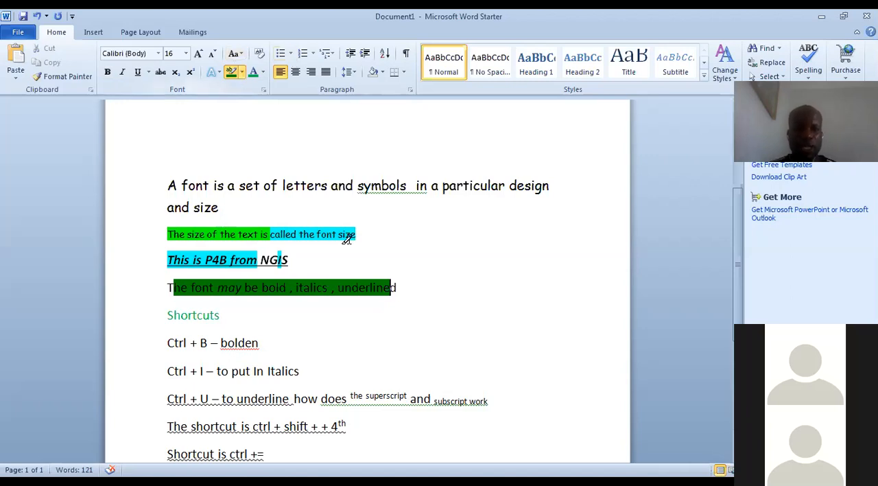
Highlight only the superscript text "the superscript" in the "Ctrl + U" line in dark green
triple_click(355, 392)
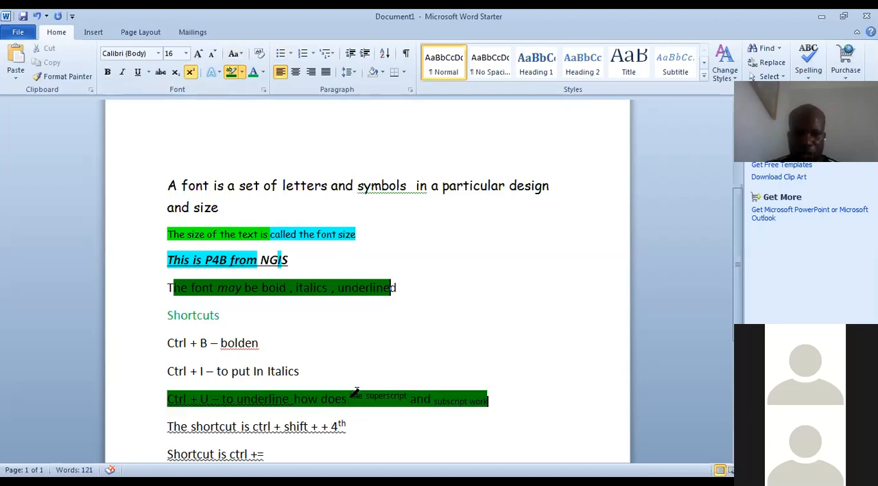
triple_click(356, 393)
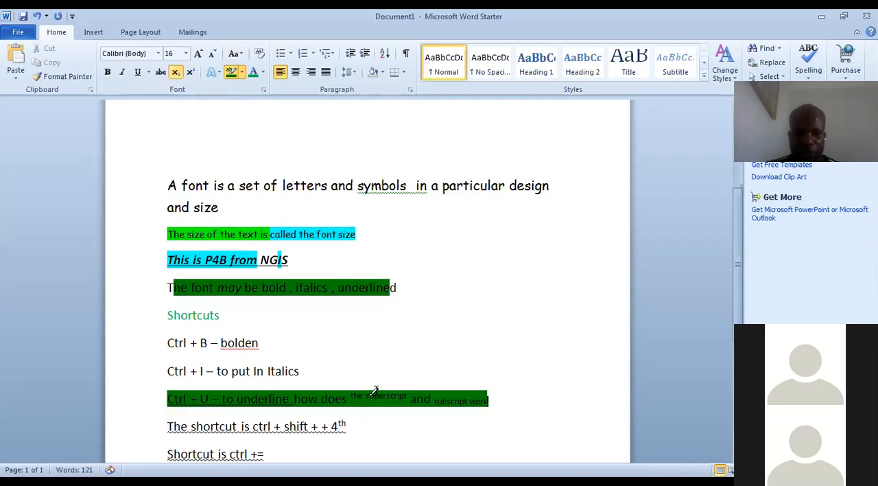
click(363, 388)
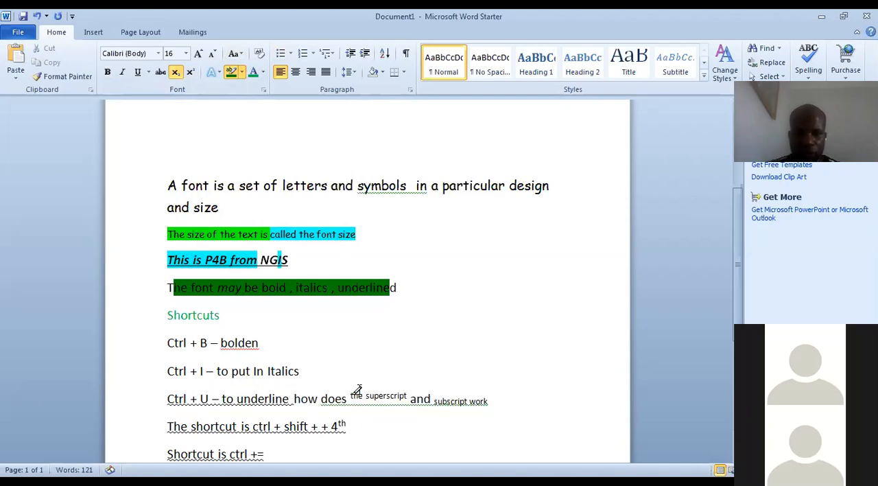
double_click(357, 394)
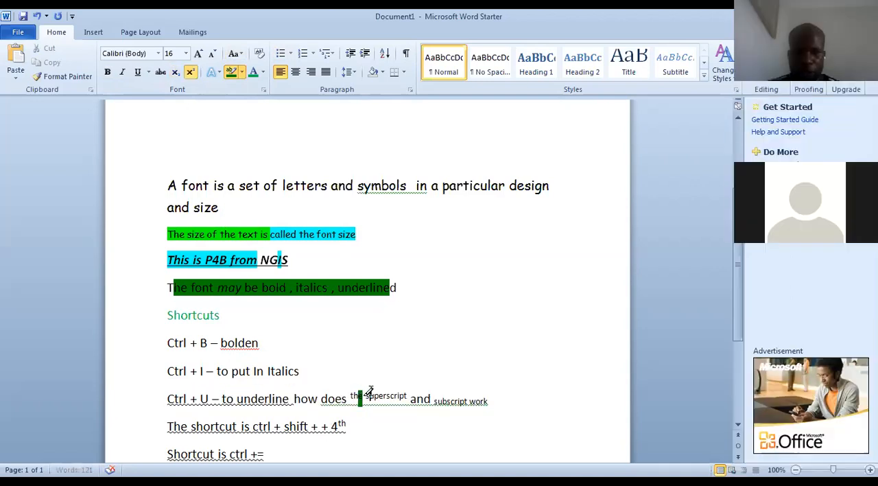
drag(357, 393, 398, 390)
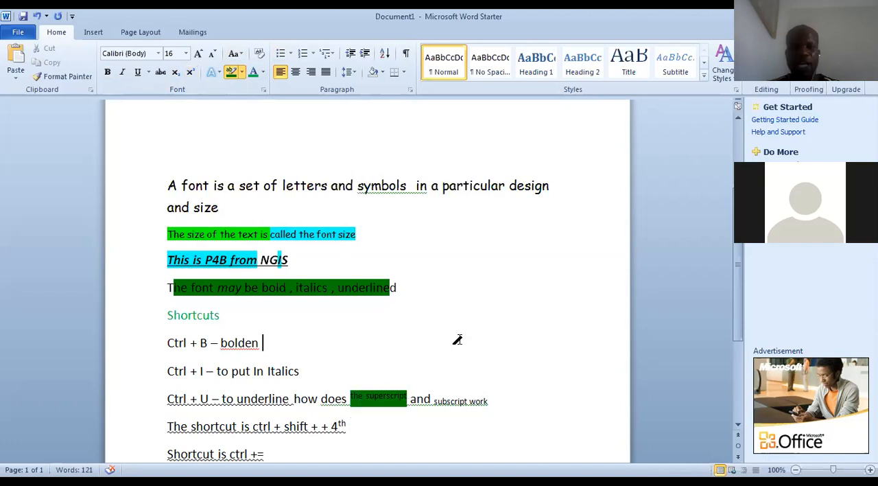
Highlight the subscript text "subscript work" in the "Ctrl + U" line in red
click(241, 72)
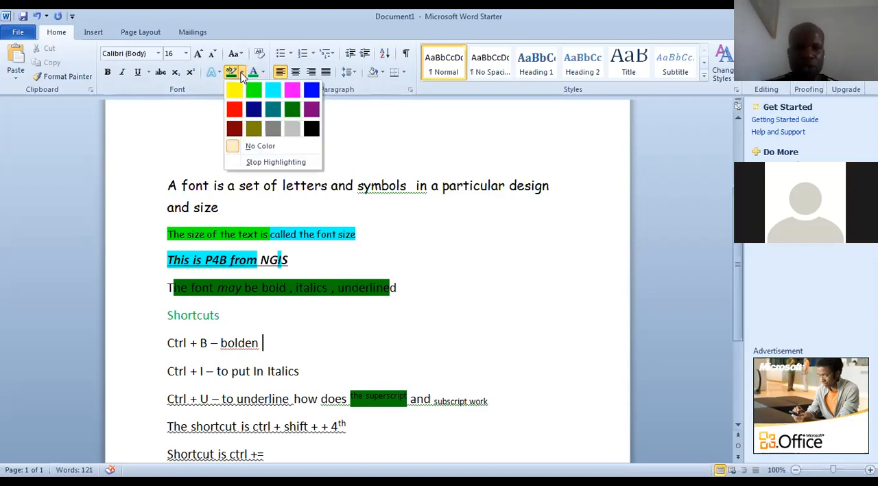
click(234, 111)
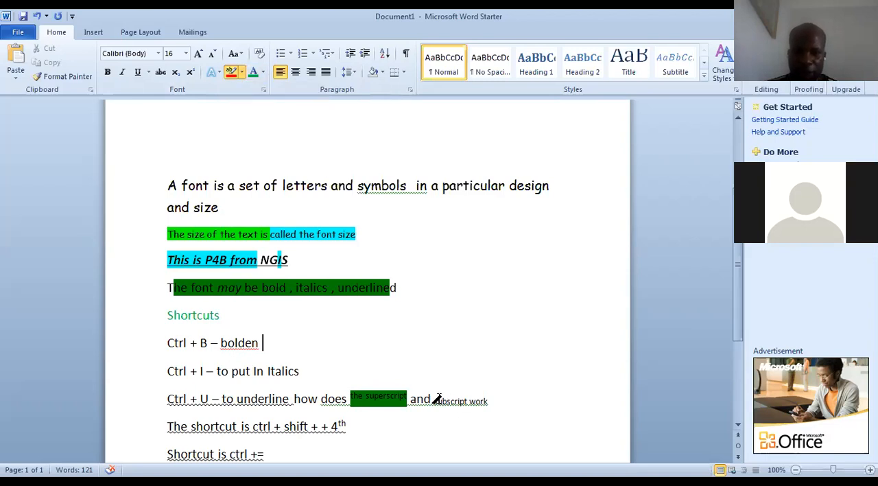
drag(438, 399, 446, 400)
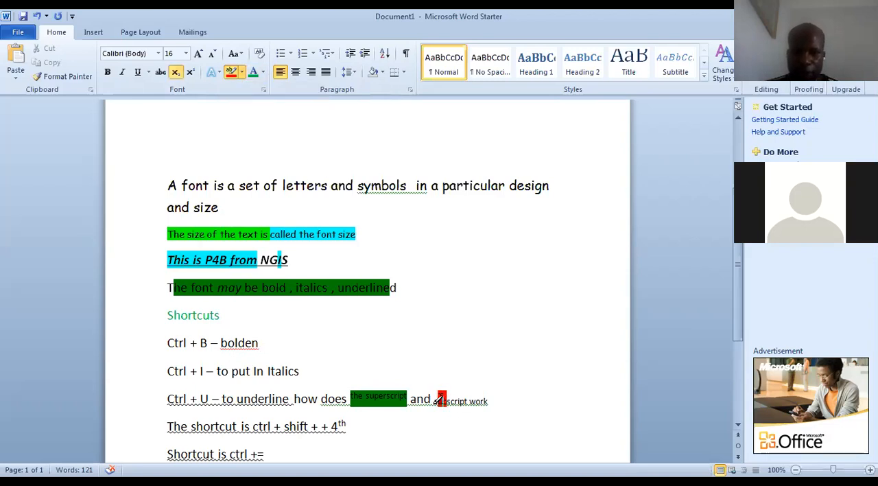
double_click(439, 396)
drag(446, 397, 485, 396)
click(499, 301)
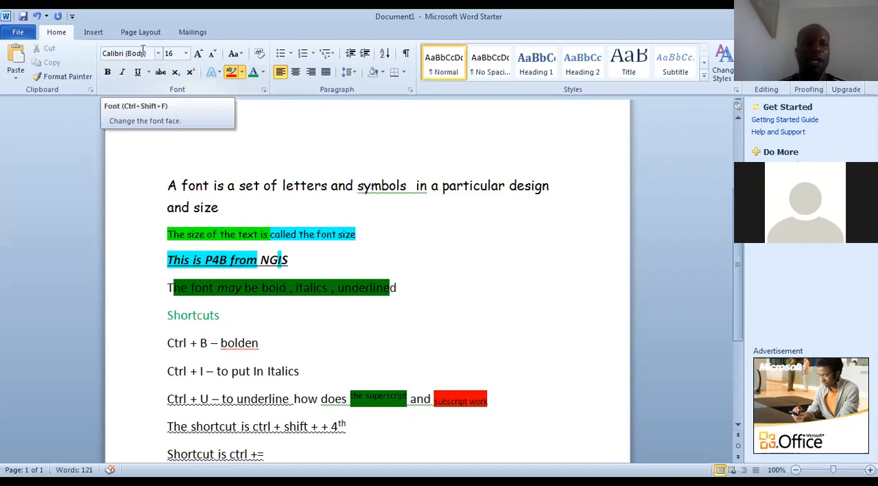
click(185, 53)
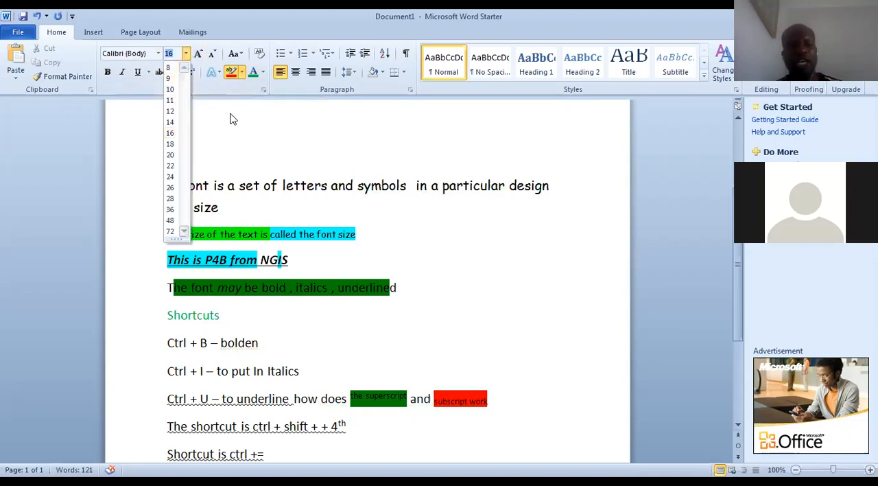
click(262, 134)
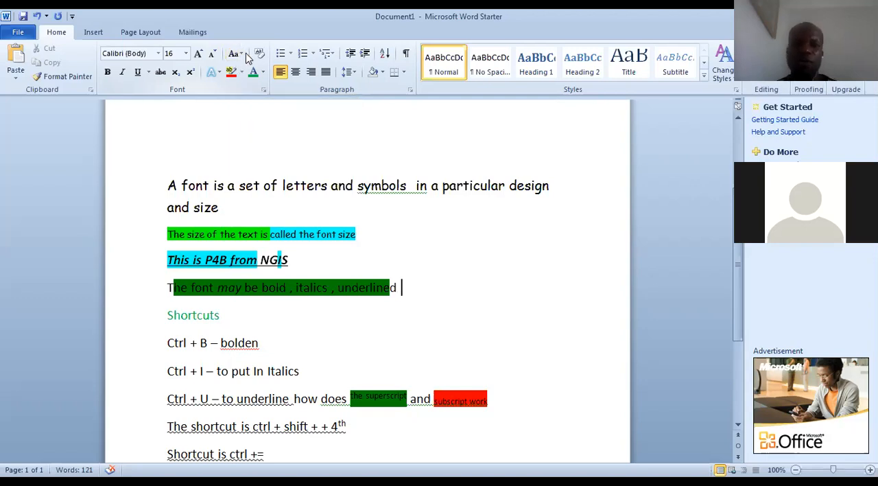
Set the underline color to the standard red
click(148, 72)
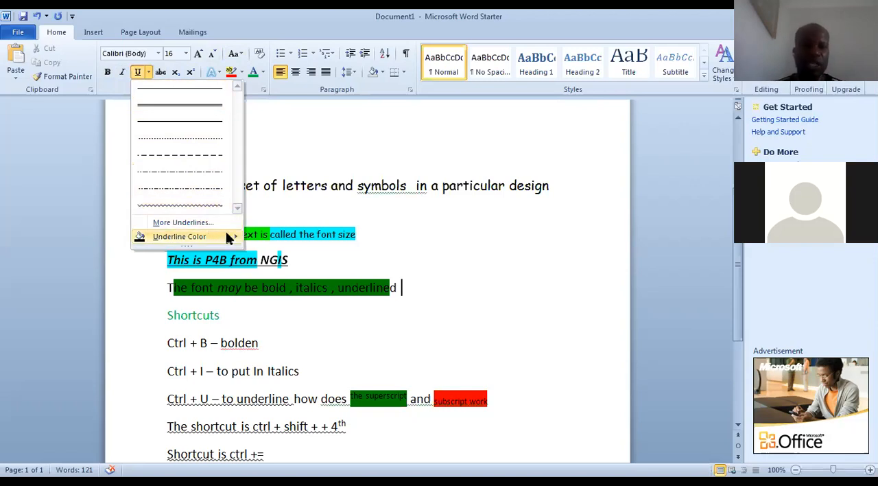
mouse_move(227, 234)
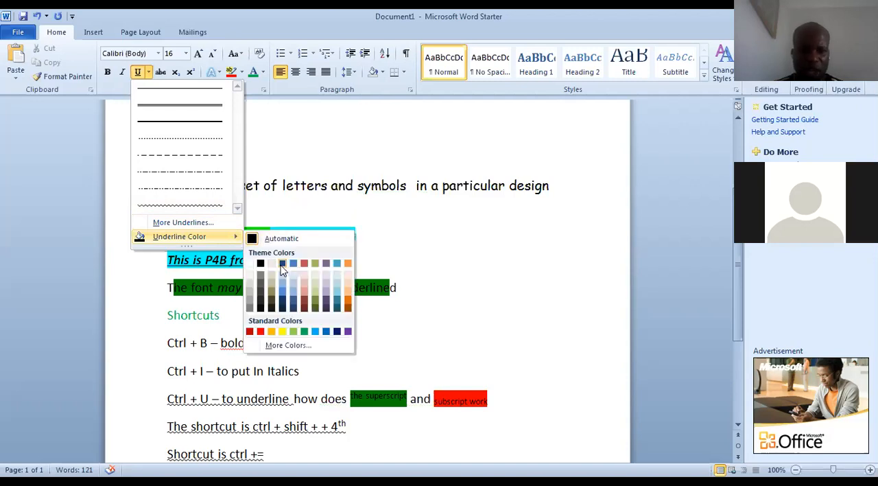
click(260, 332)
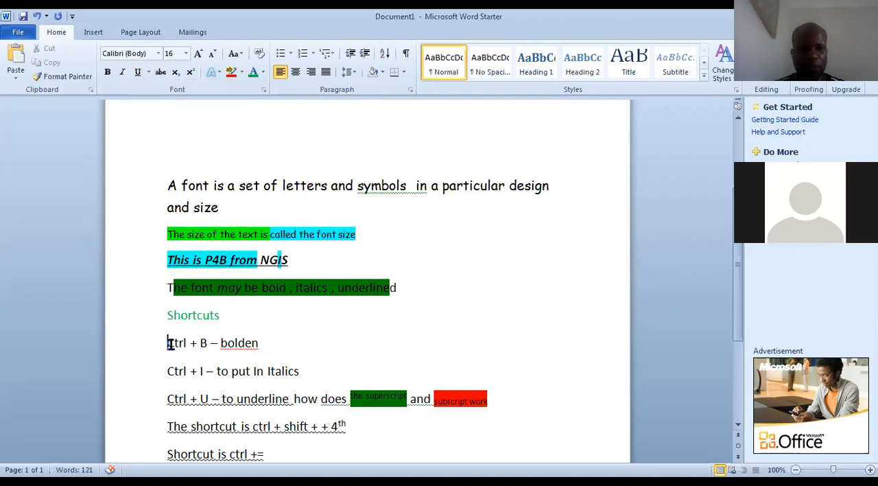
Underline the whole "Ctrl + B – bolden" line
drag(263, 344, 262, 345)
key(shift+Left)
key(shift+Left)
key(shift+Left)
key(shift+Left)
key(shift+Left)
key(shift+Left)
key(shift+Left)
key(shift+Left)
key(shift+Left)
key(shift+Left)
key(shift+Left)
key(shift+Left)
key(shift+Left)
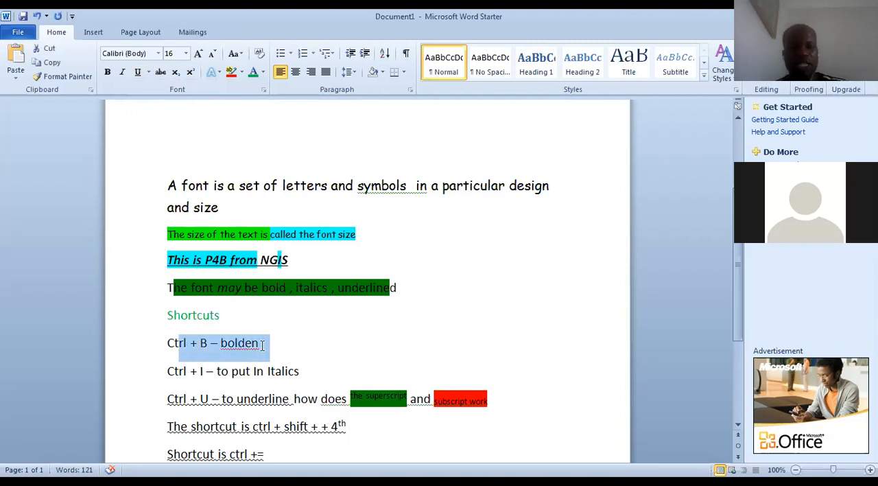
key(Left)
key(shift+Left)
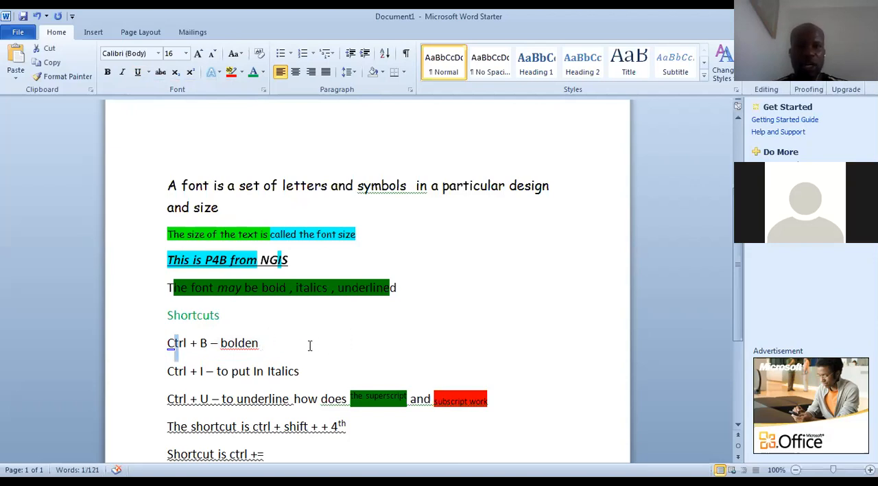
click(282, 343)
key(shift+Left)
key(shift+Left)
key(shift+Left)
key(shift+Left)
key(shift+Left)
key(shift+Left)
key(shift+Left)
key(shift+Left)
key(shift+Left)
key(shift+Left)
key(shift+Left)
key(shift+Left)
key(shift+Left)
key(shift+Left)
key(shift+Left)
key(shift+Left)
key(shift+Left)
key(shift+Left)
key(shift+Left)
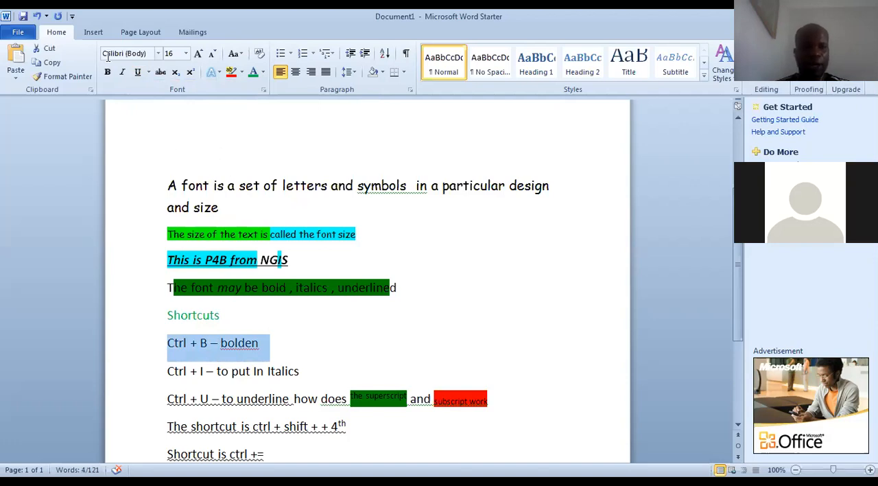
click(138, 73)
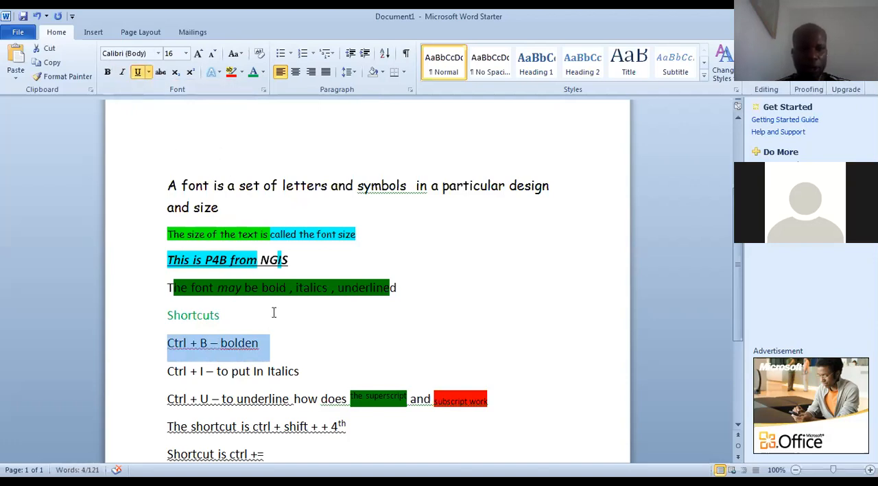
click(284, 332)
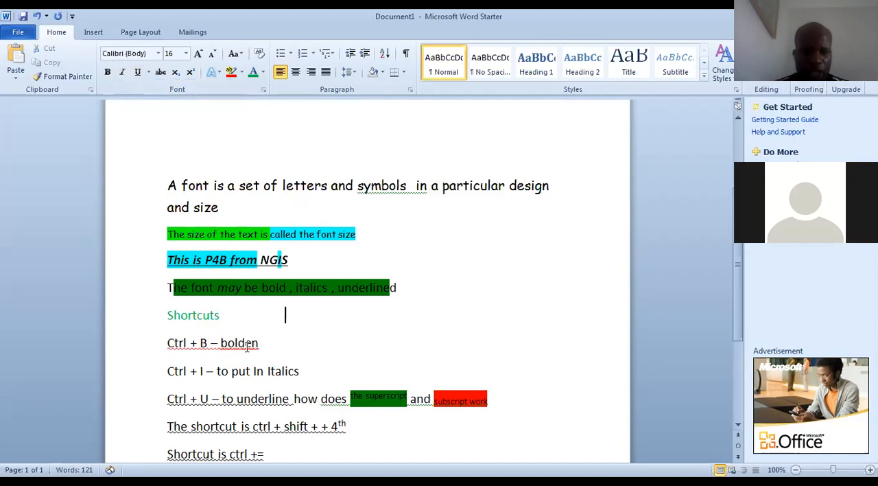
Replace the misspelled word "bolden" with the spelling suggestion "Bolden"
click(245, 343)
right_click(245, 343)
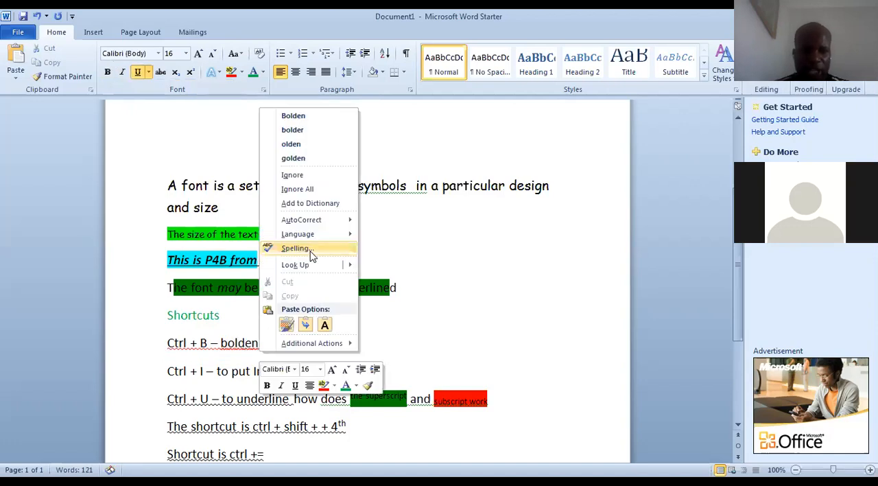
click(293, 116)
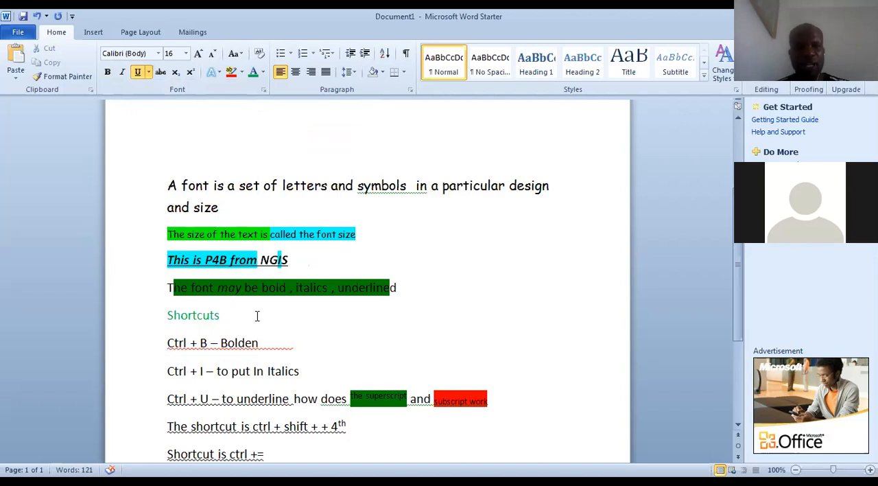
Apply a single-line underline to the whole "Ctrl + I – to put In Italics" line
click(302, 371)
click(199, 371)
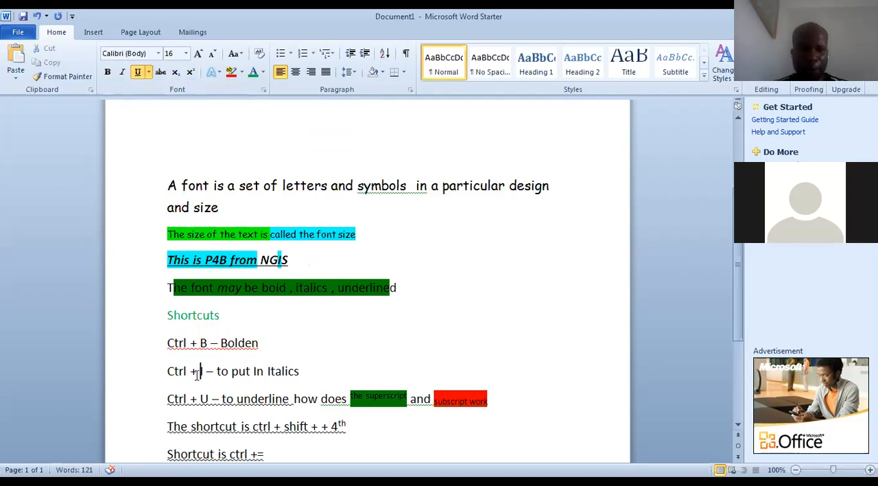
drag(197, 372, 183, 374)
click(303, 373)
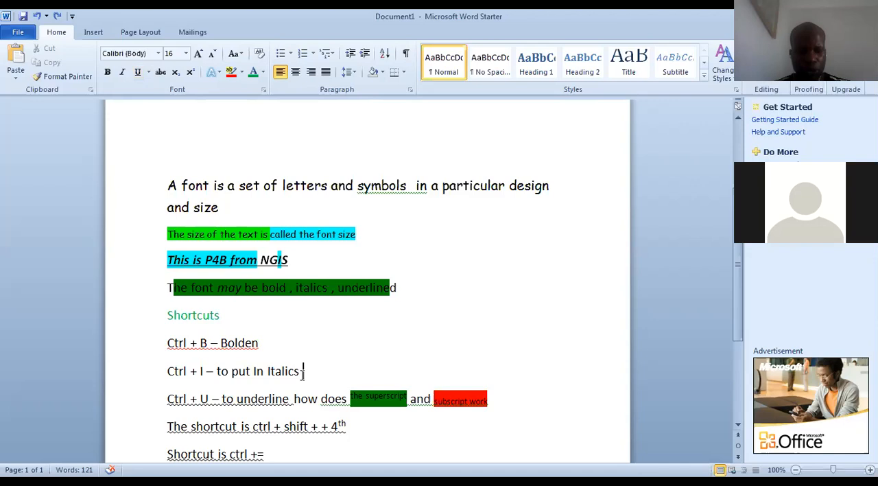
key(ctrl+shift+Left)
key(ctrl+shift+Left)
key(ctrl+shift+Left)
key(ctrl+shift+Left)
key(ctrl+shift+Left)
key(ctrl+shift+Left)
key(ctrl+shift+Left)
key(ctrl+shift+Left)
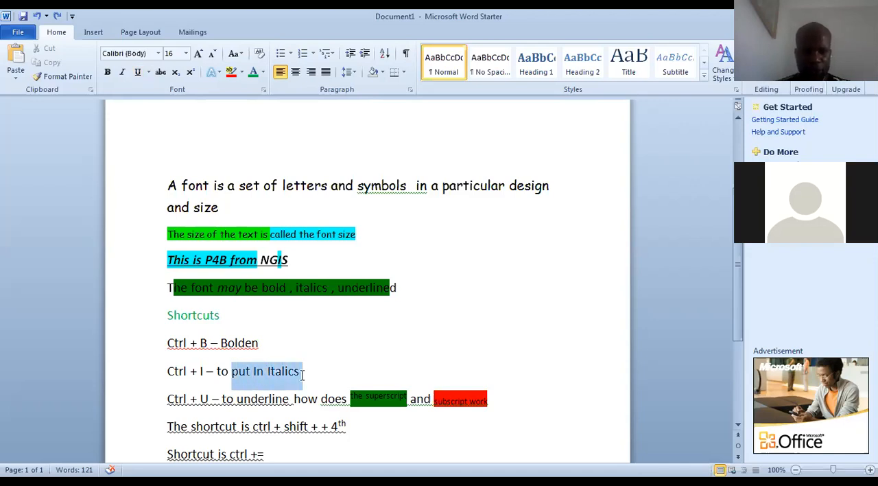
key(ctrl+shift+Left)
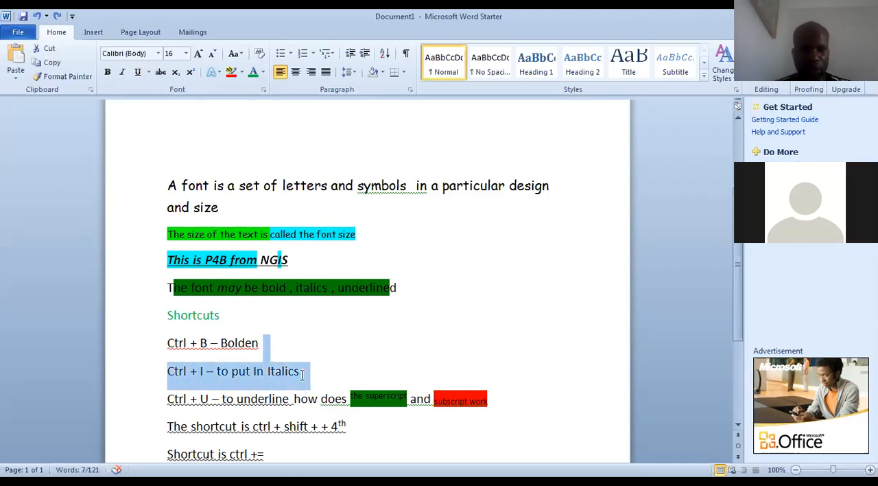
click(148, 73)
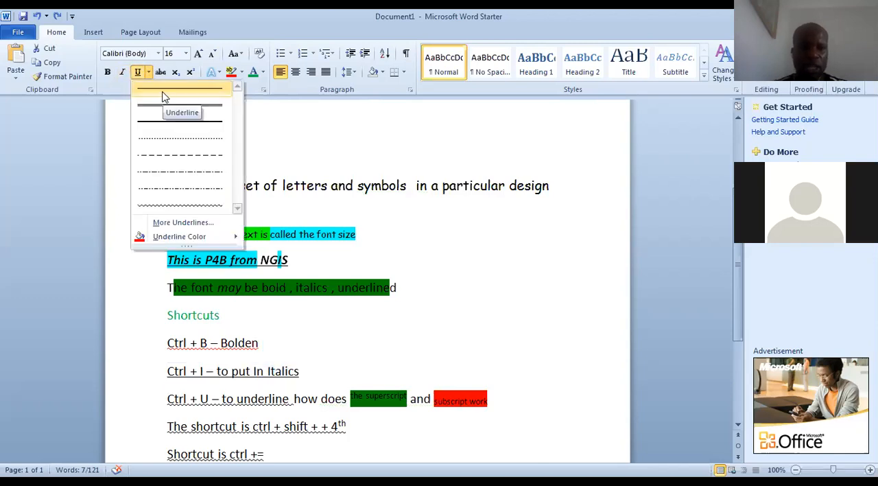
click(163, 96)
click(316, 350)
Change the underline color of the "Ctrl + I – to put In Italics" line to the standard purple
click(309, 370)
key(shift+Left)
key(shift+Left)
key(shift+Left)
key(shift+Left)
key(shift+Left)
key(shift+Left)
key(shift+Left)
key(shift+Left)
key(shift+Left)
key(shift+Left)
key(shift+Left)
key(shift+Left)
key(shift+Left)
key(shift+Left)
key(shift+Left)
key(shift+Left)
key(shift+Left)
key(shift+Left)
key(shift+Left)
key(shift+Left)
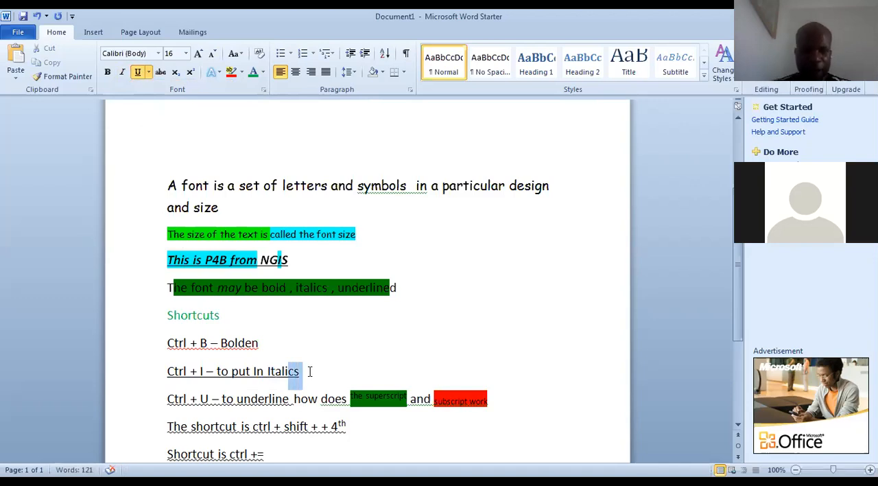
triple_click(310, 371)
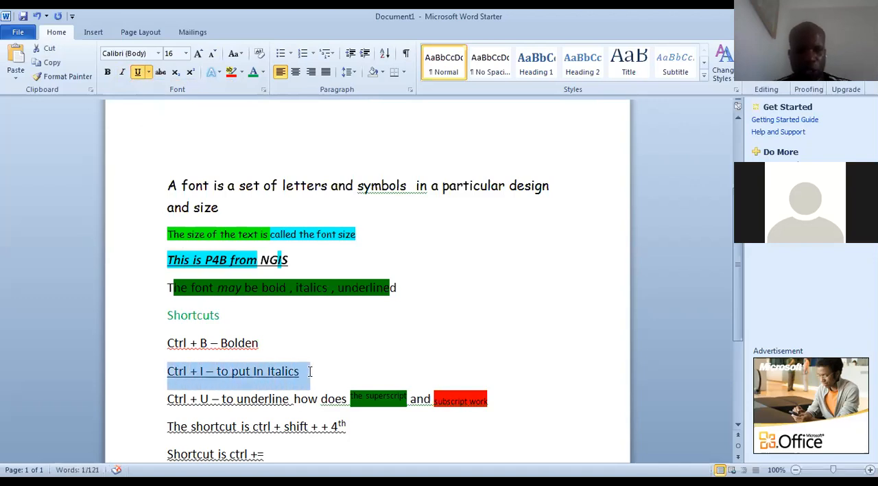
click(148, 73)
mouse_move(233, 238)
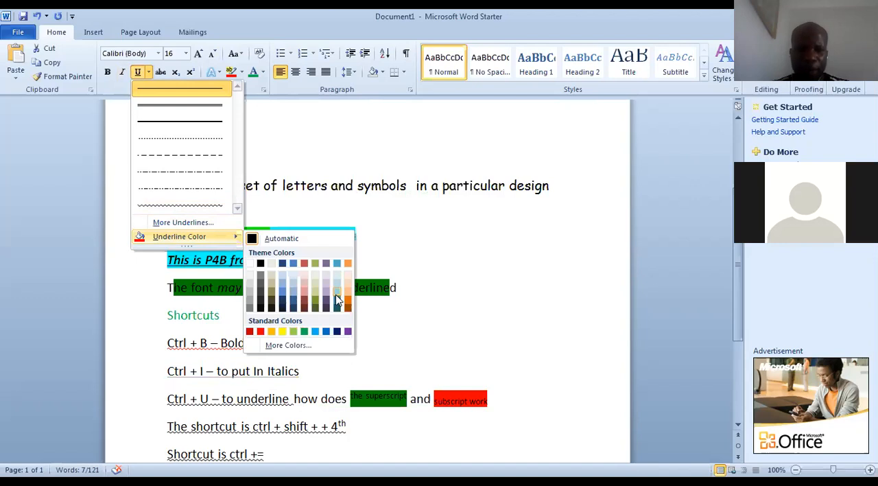
click(348, 332)
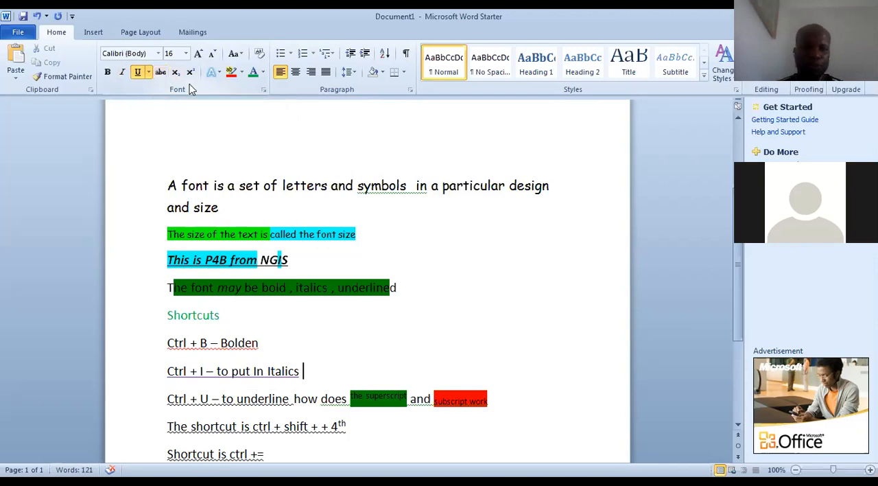
Apply strikethrough to "is a set of letters and symbols" in the first sentence
double_click(227, 206)
drag(213, 186, 407, 188)
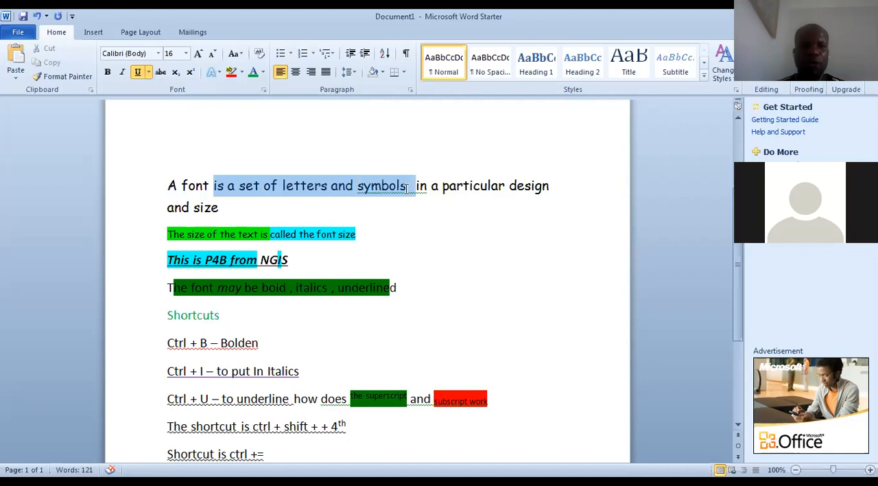
click(160, 73)
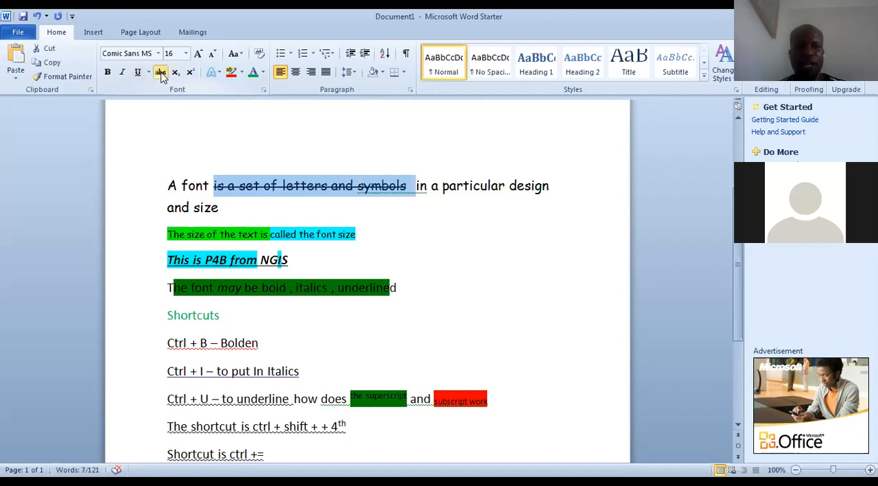
Apply the first preset text effect in the gallery to the struck-through words "is a set of letters and symbols"
click(216, 72)
click(221, 96)
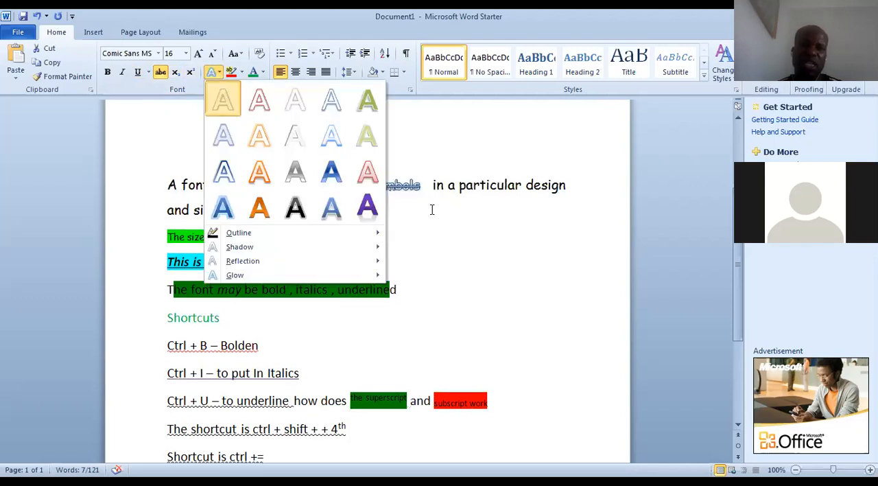
click(429, 220)
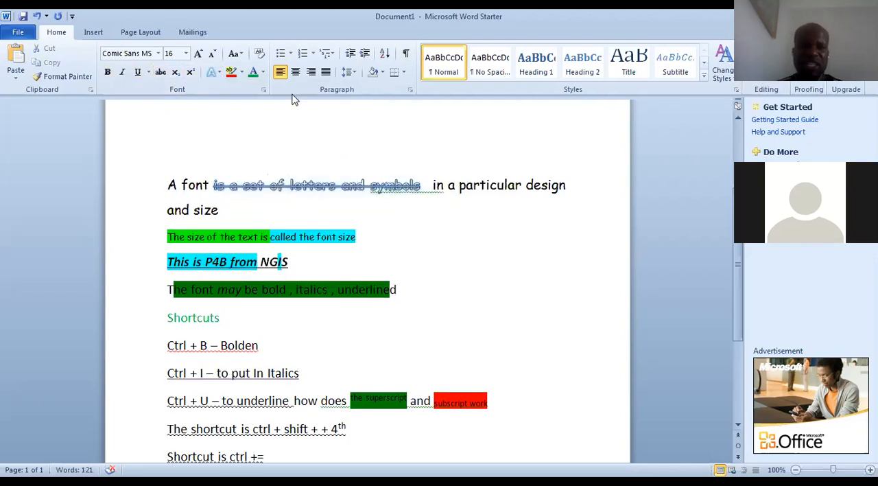
click(263, 72)
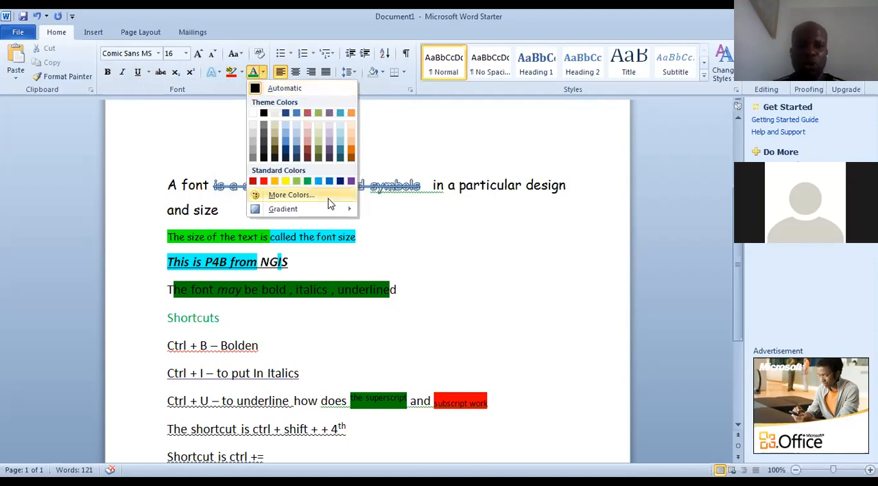
mouse_move(345, 211)
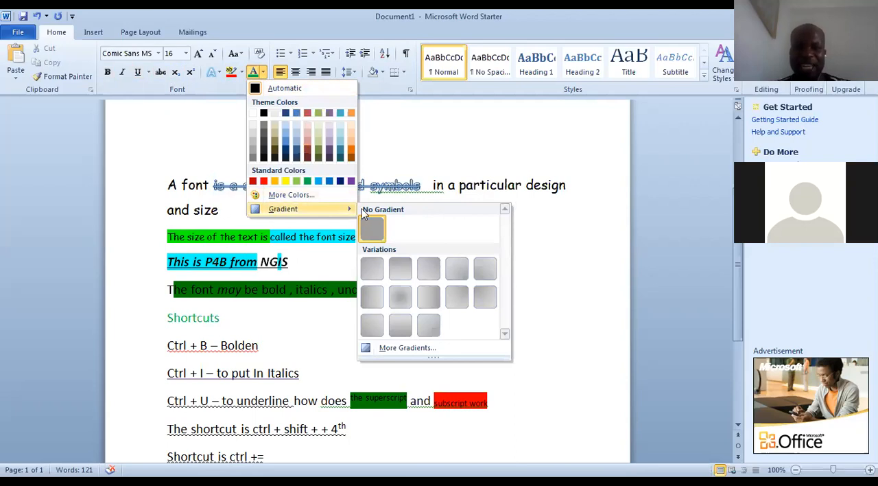
click(526, 200)
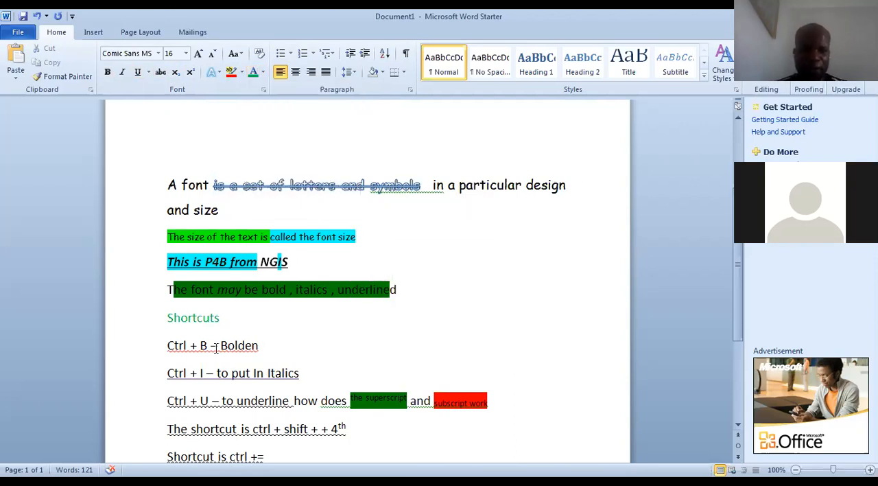
Make the whole "Ctrl + B – Bolden" line bold
click(167, 347)
double_click(167, 347)
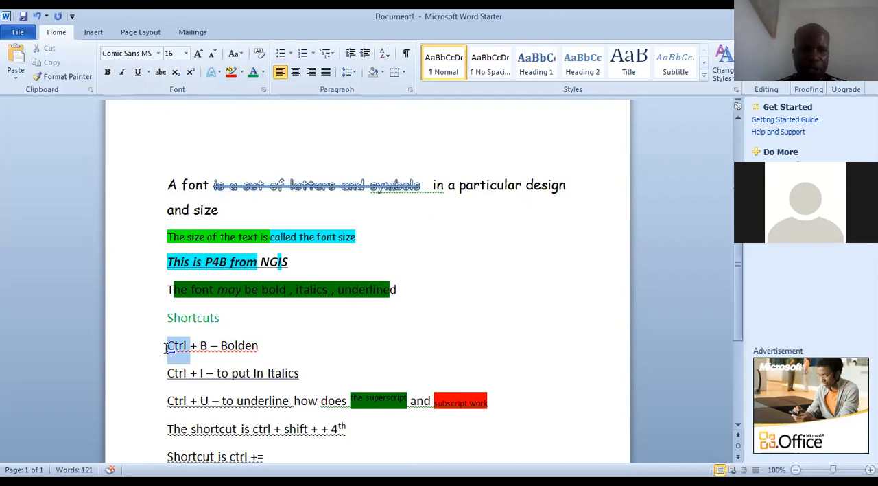
double_click(274, 348)
click(273, 344)
key(shift+Left)
key(shift+Left)
key(shift+Left)
key(shift+Left)
key(shift+Left)
key(shift+Left)
key(shift+Left)
key(shift+Left)
key(shift+Left)
key(shift+Left)
key(shift+Left)
key(shift+Left)
key(shift+Left)
key(shift+Left)
key(shift+Left)
key(shift+Left)
key(shift+Left)
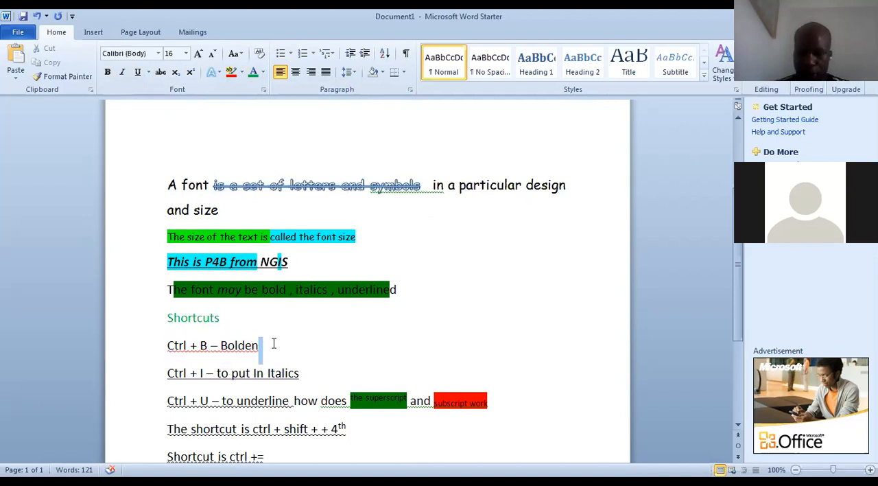
triple_click(274, 343)
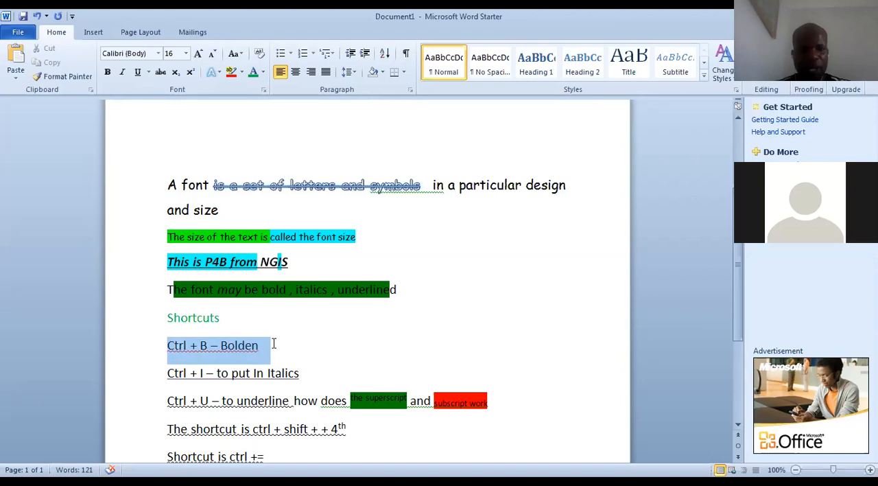
click(264, 73)
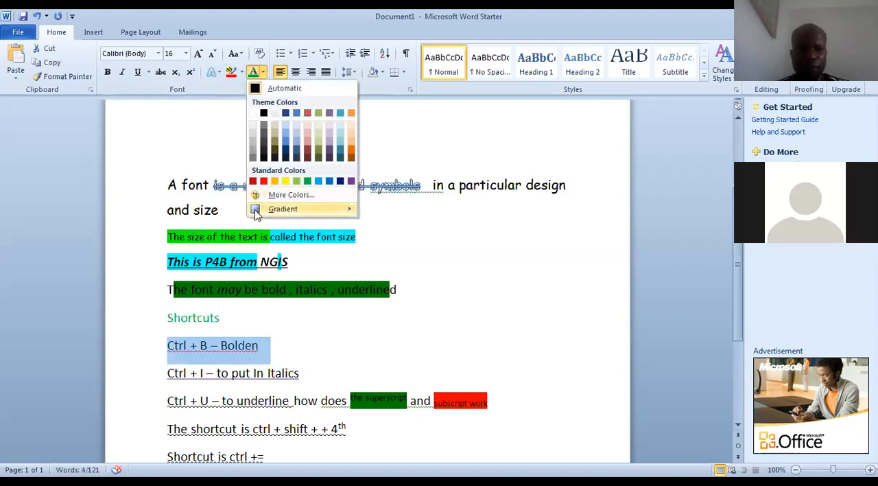
mouse_move(255, 210)
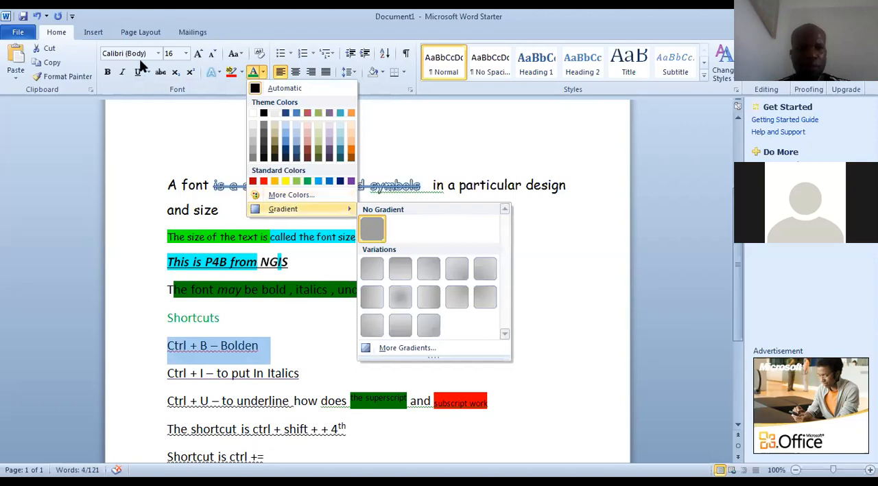
click(110, 73)
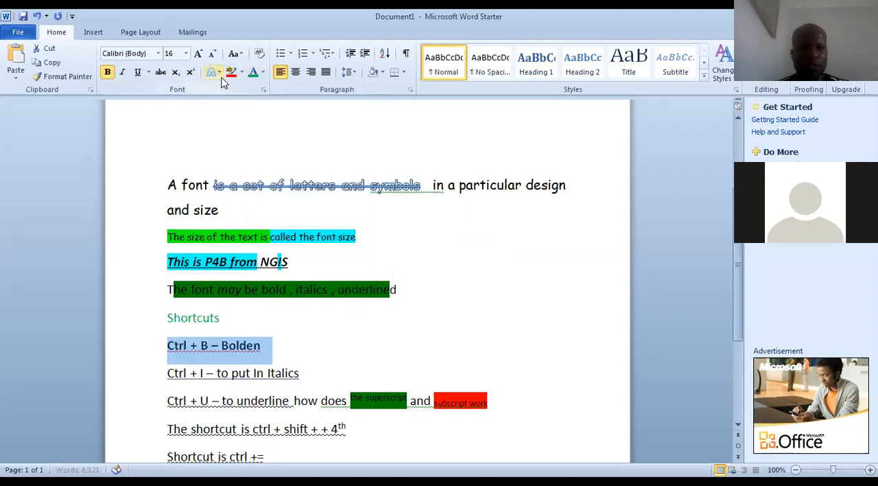
Apply a gradient font color to the "Ctrl + B – Bolden" line, using the first variation in the last row
click(263, 73)
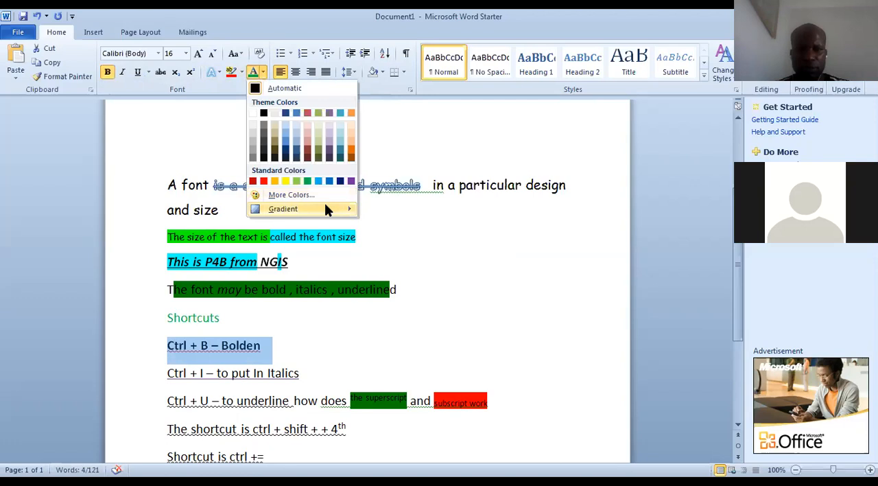
mouse_move(324, 206)
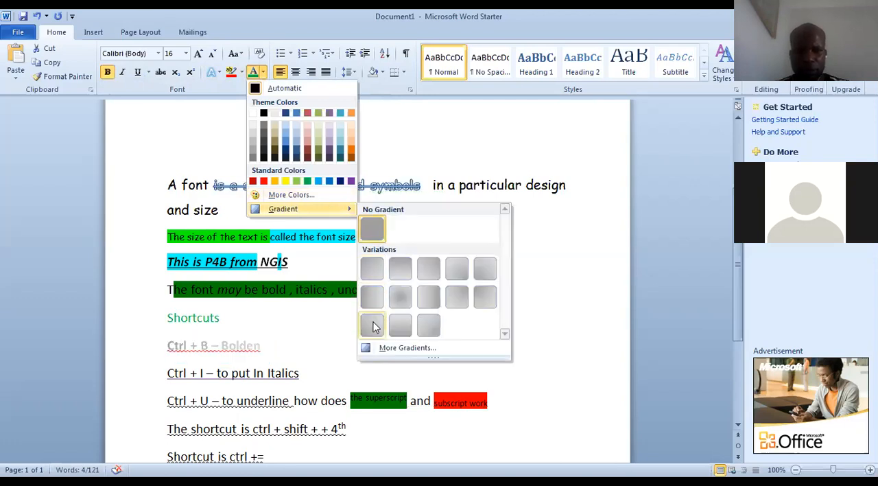
click(373, 326)
click(312, 374)
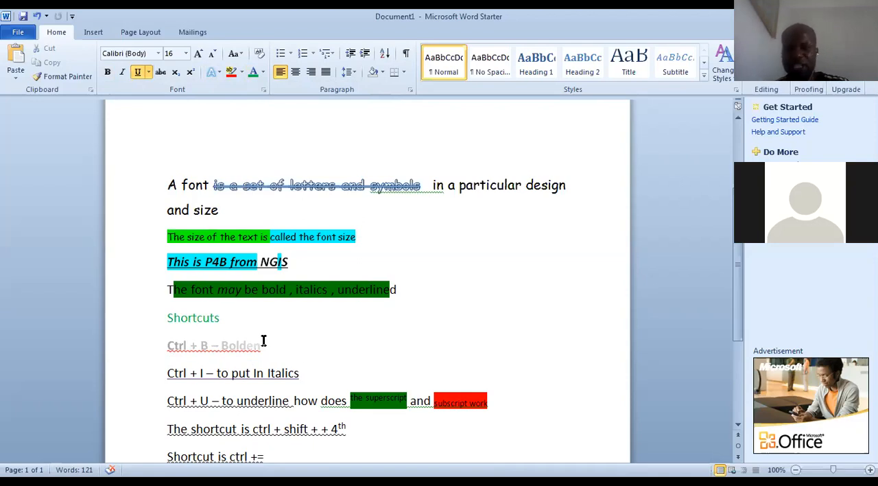
key(ctrl+b)
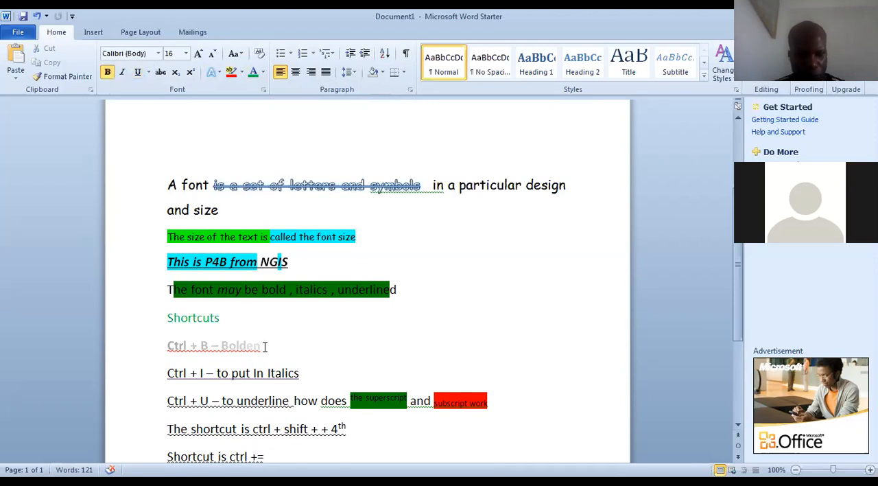
key(shift+Left)
key(shift+Left)
key(shift+Left)
key(shift+Left)
key(shift+Left)
key(shift+Left)
key(shift+Left)
key(shift+Left)
key(shift+Left)
key(shift+Left)
key(shift+Left)
key(shift+Left)
key(shift+Left)
key(shift+Left)
key(shift+Left)
key(shift+Left)
key(shift+Left)
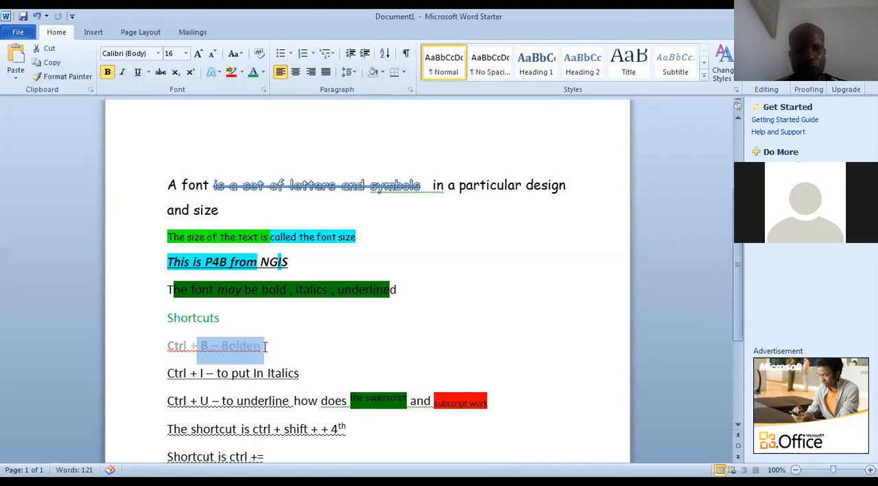
triple_click(265, 346)
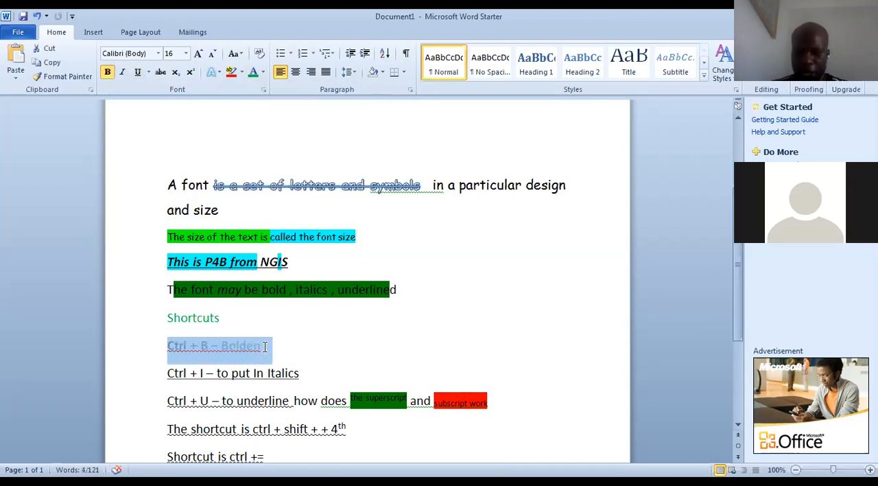
Change the font color of the "Ctrl + I" and "Ctrl + U" lines to the standard green
key(Right)
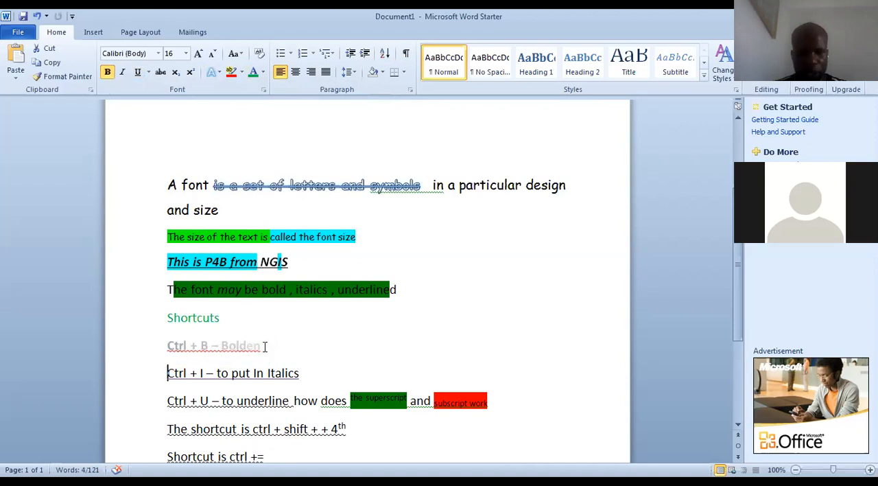
key(shift+Down)
key(shift+Down)
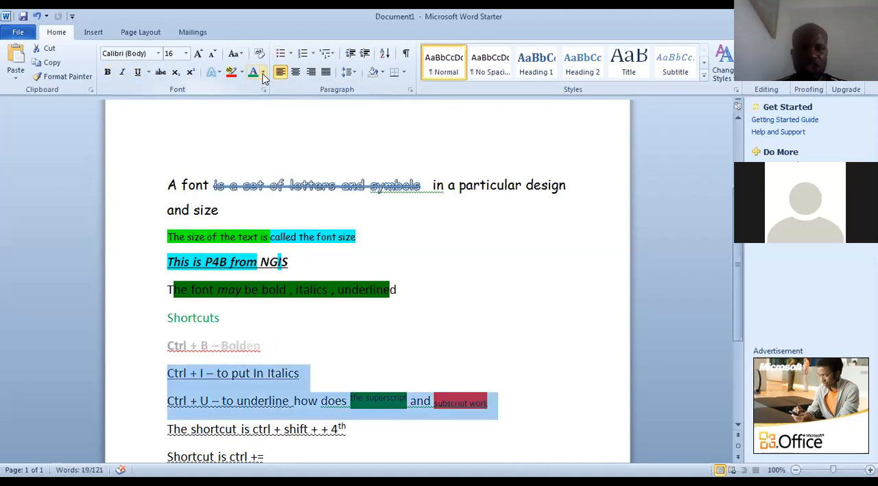
click(262, 73)
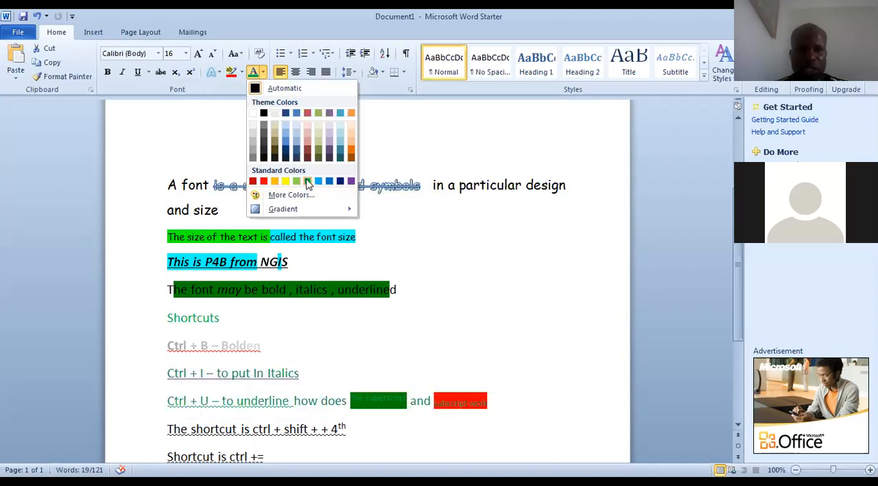
click(308, 182)
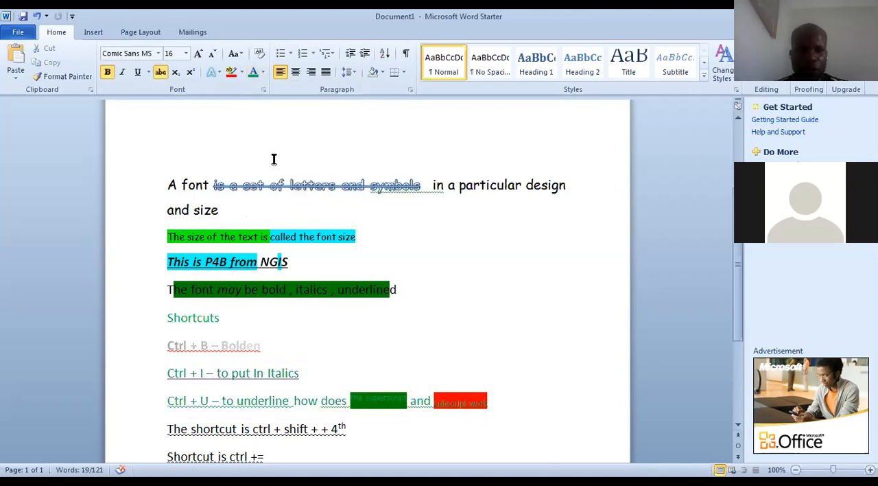
click(263, 71)
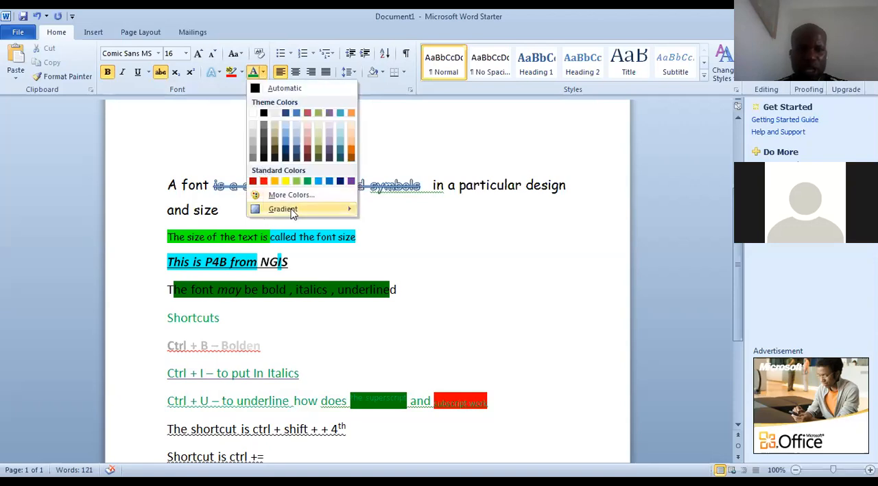
mouse_move(336, 214)
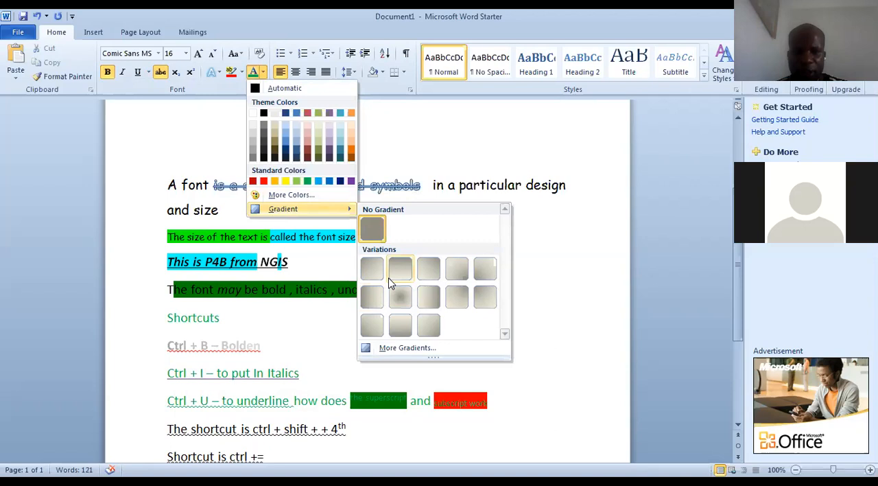
click(322, 354)
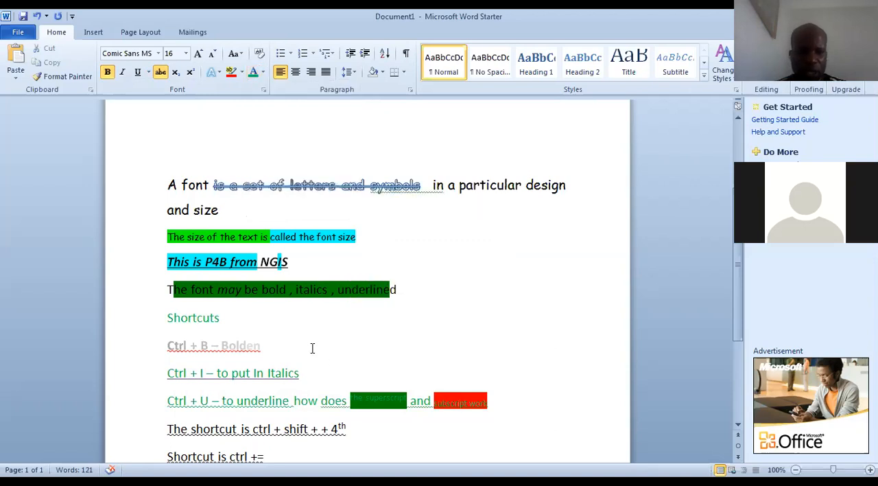